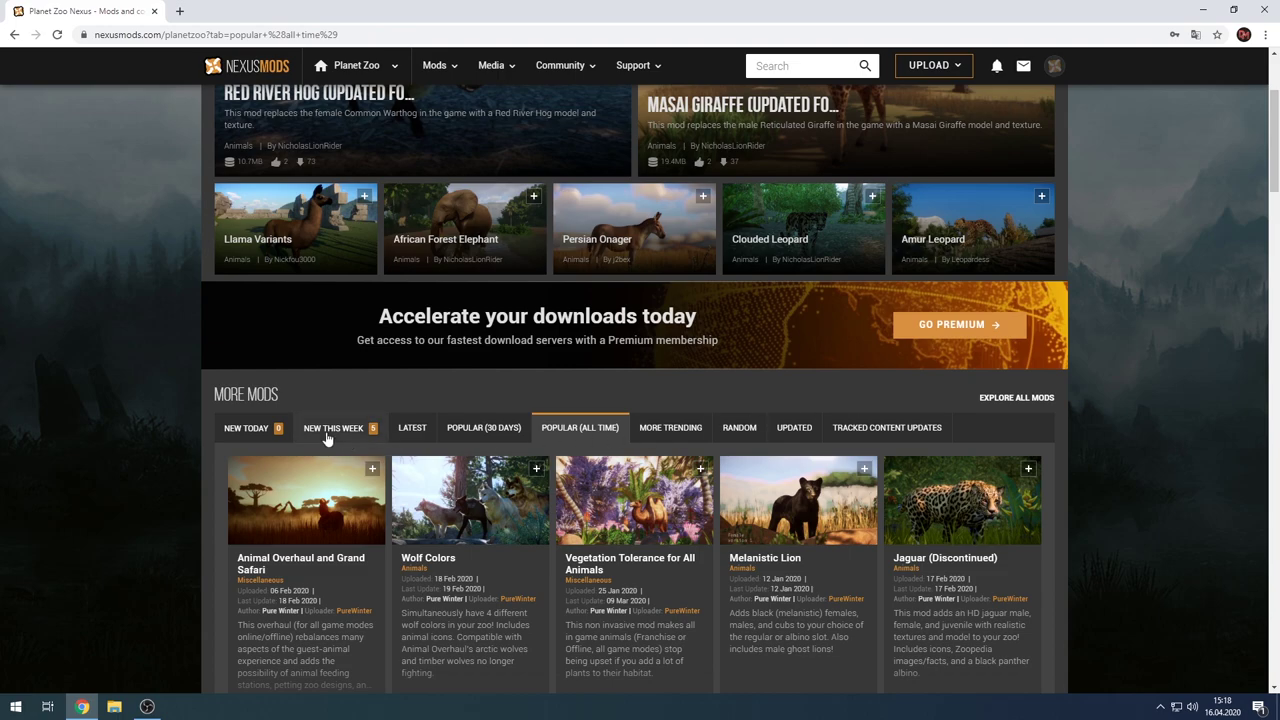
Open the Llamas with Hats mod page from this week's new mods and view its first preview image at full size.
scroll(162, 386, down, 2)
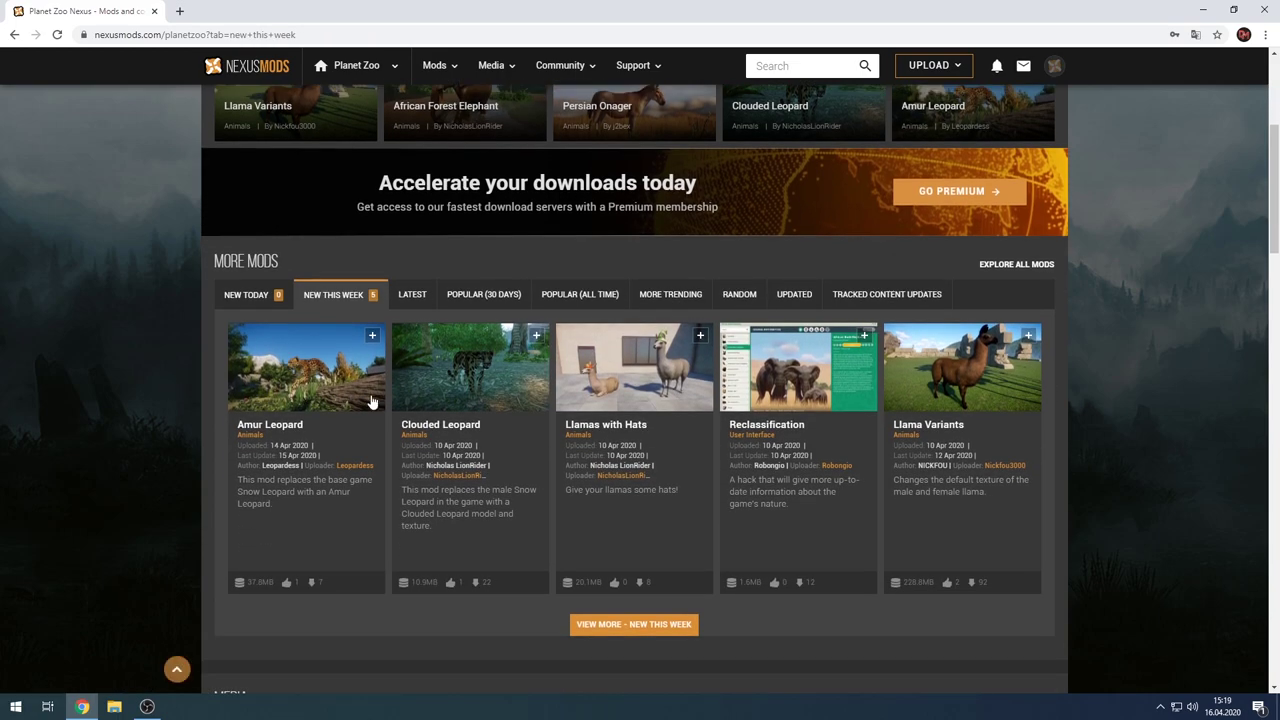
click(653, 377)
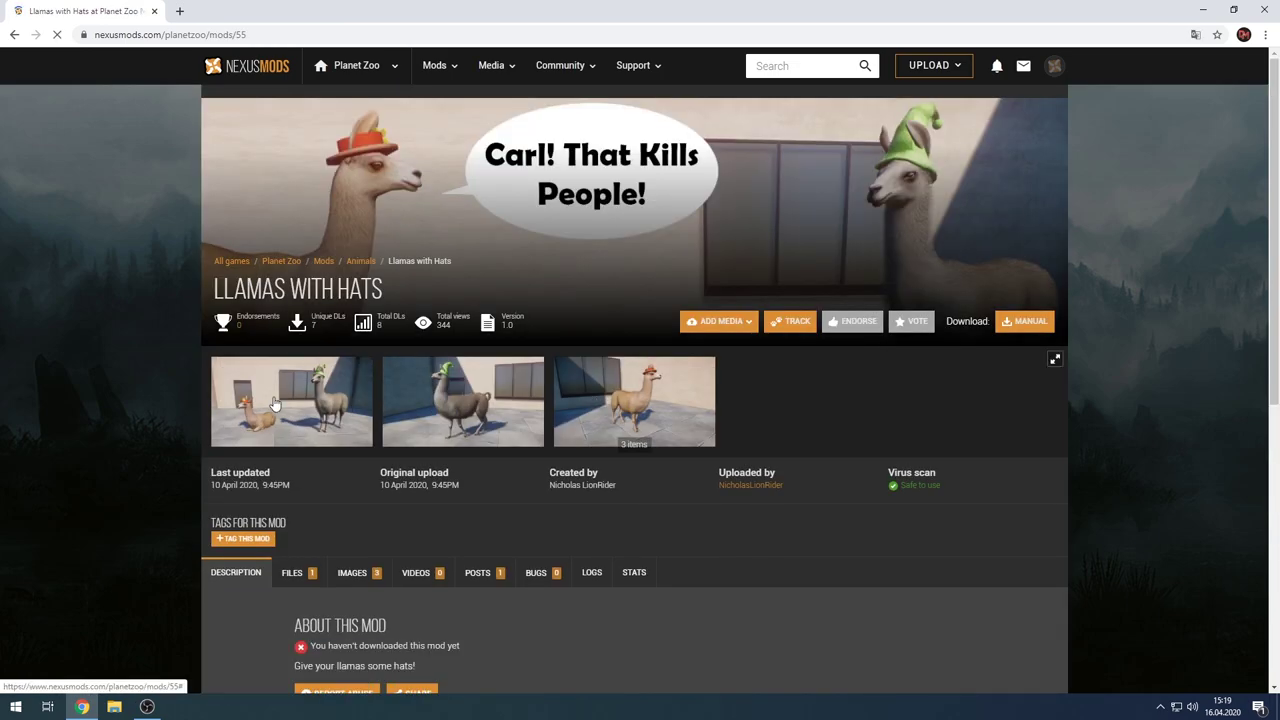
click(340, 390)
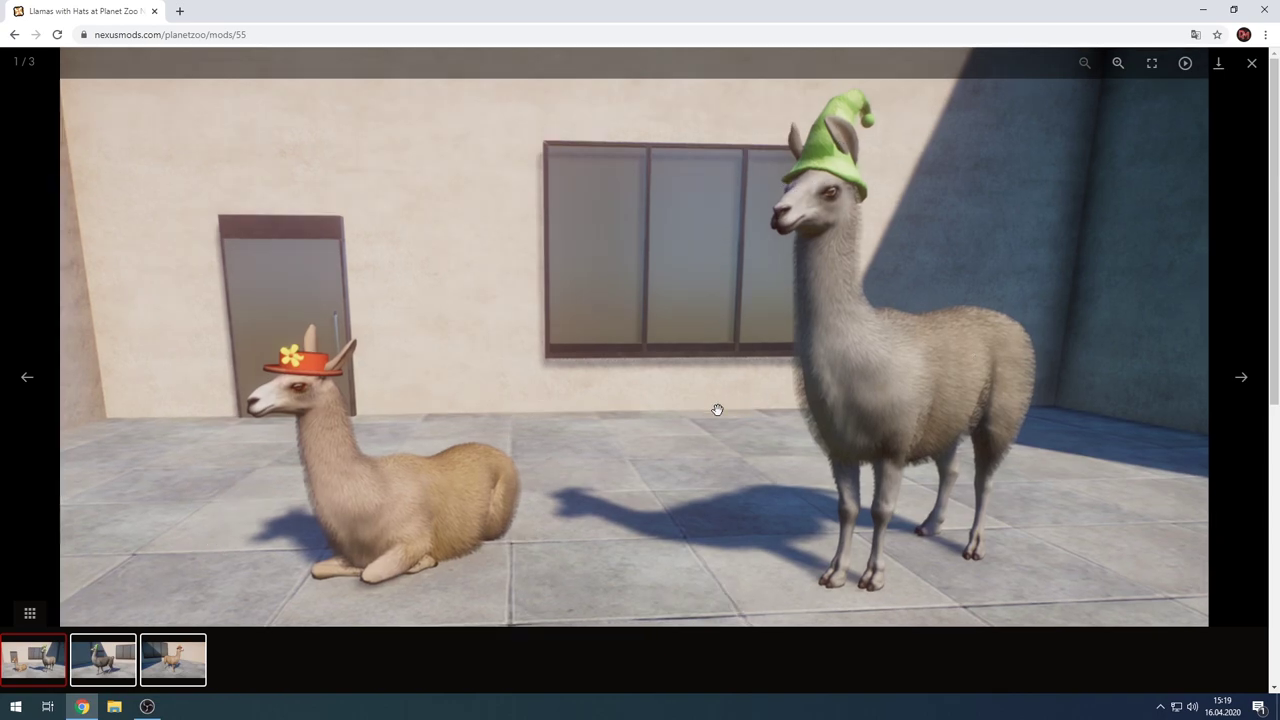
click(1250, 64)
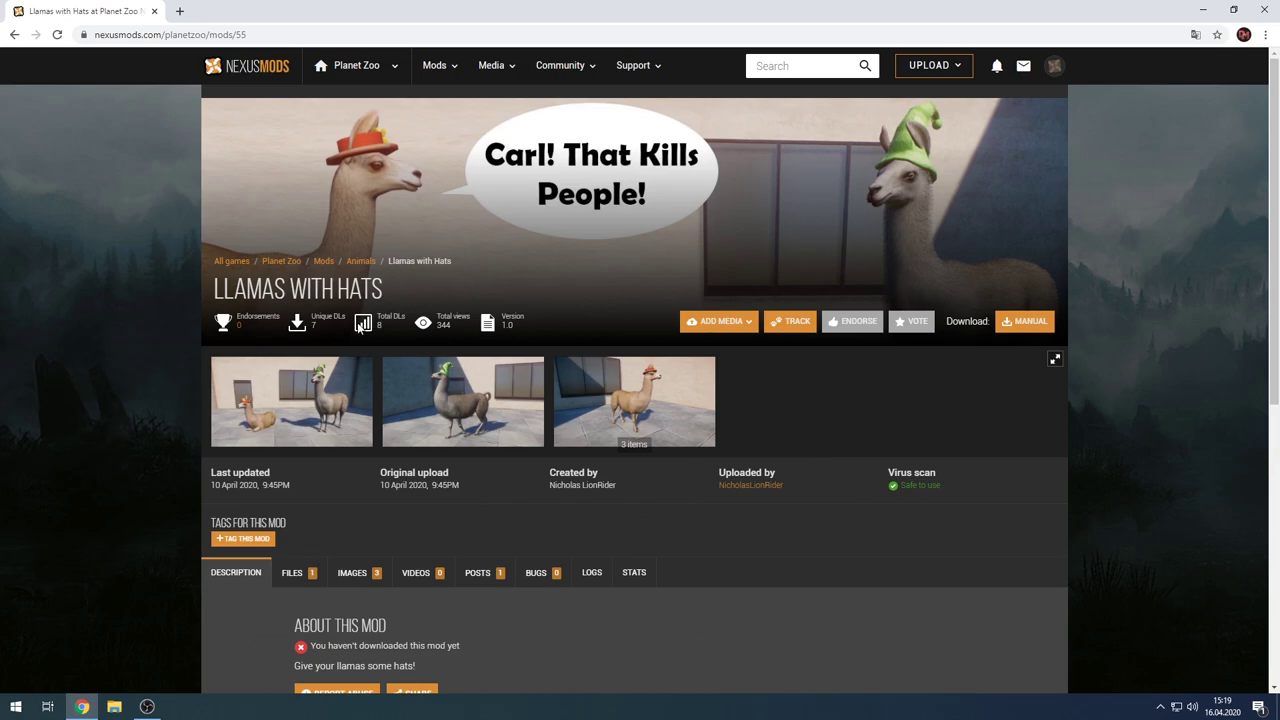
Download the Llamas with Hats Mod main file manually, using the free slow download.
scroll(200, 462, down, 2)
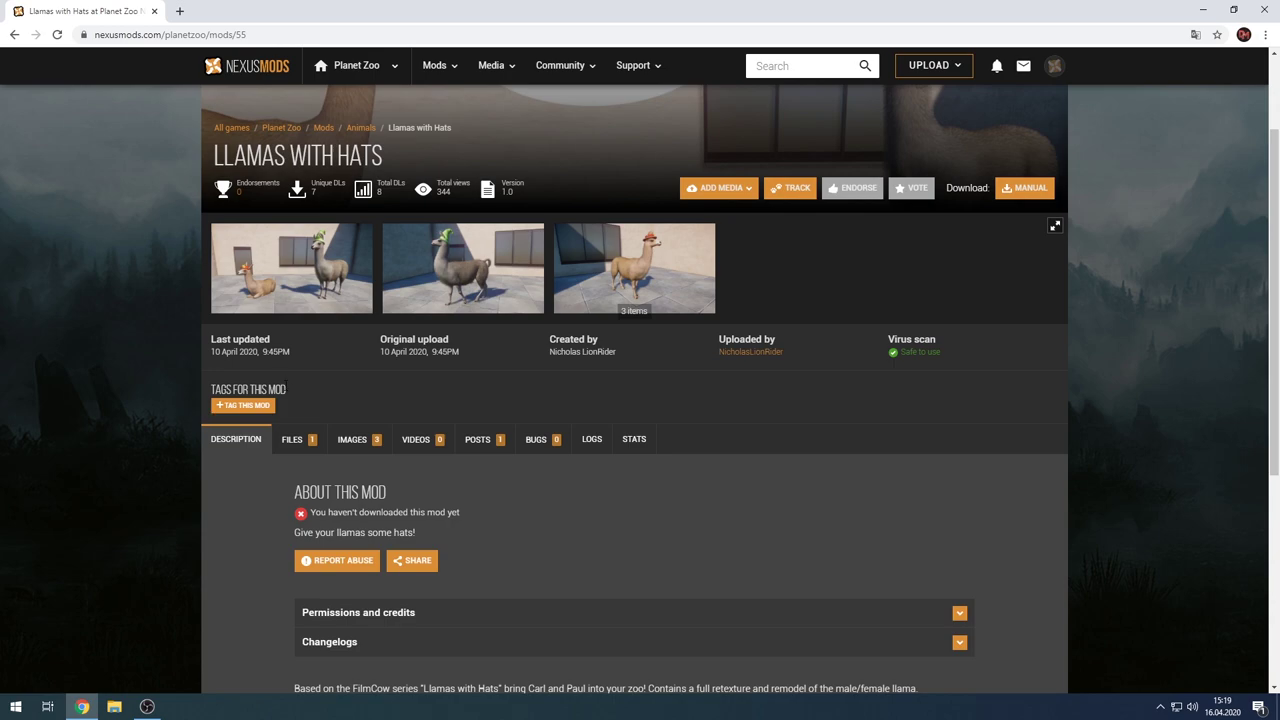
click(294, 441)
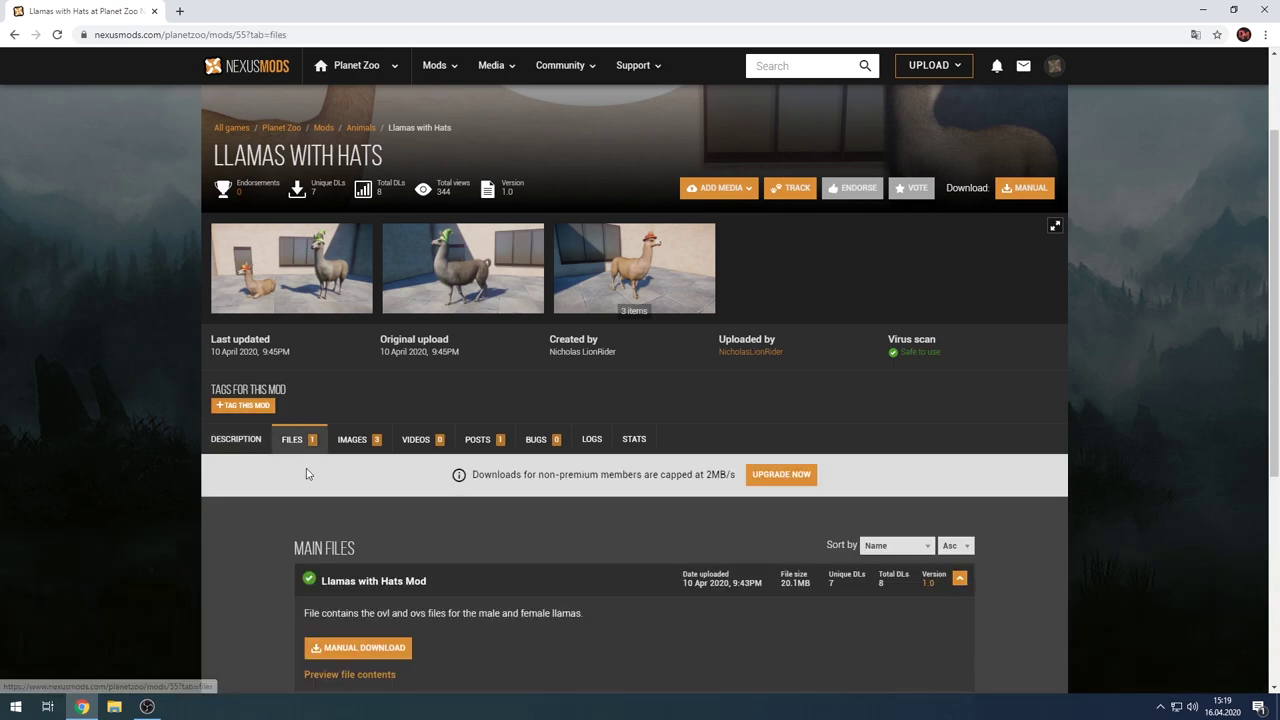
scroll(390, 532, down, 1)
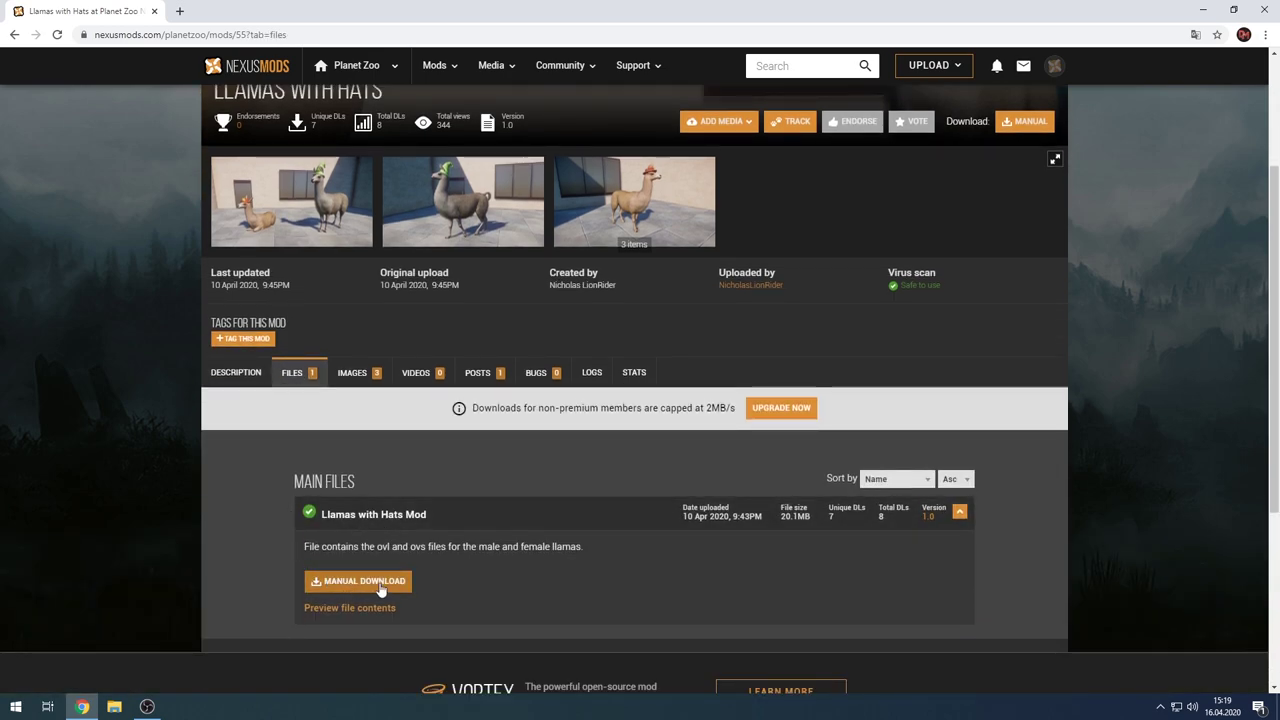
scroll(405, 585, up, 3)
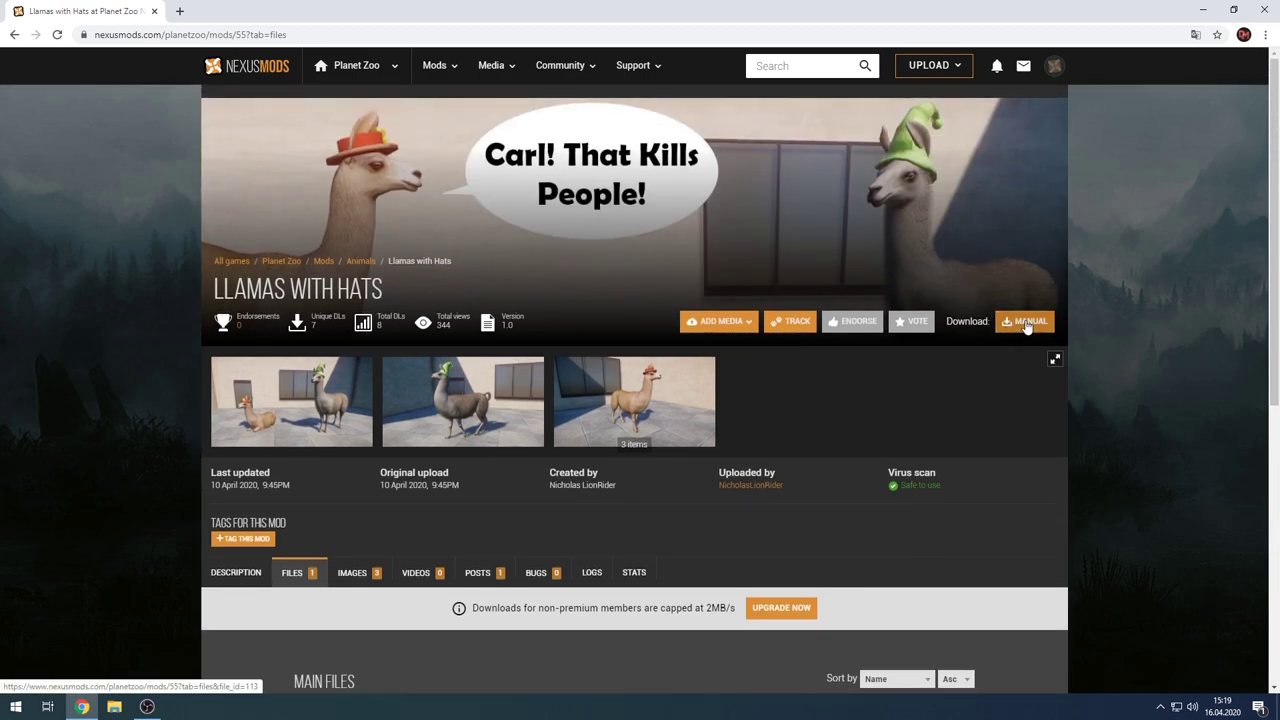
scroll(660, 451, down, 4)
click(357, 514)
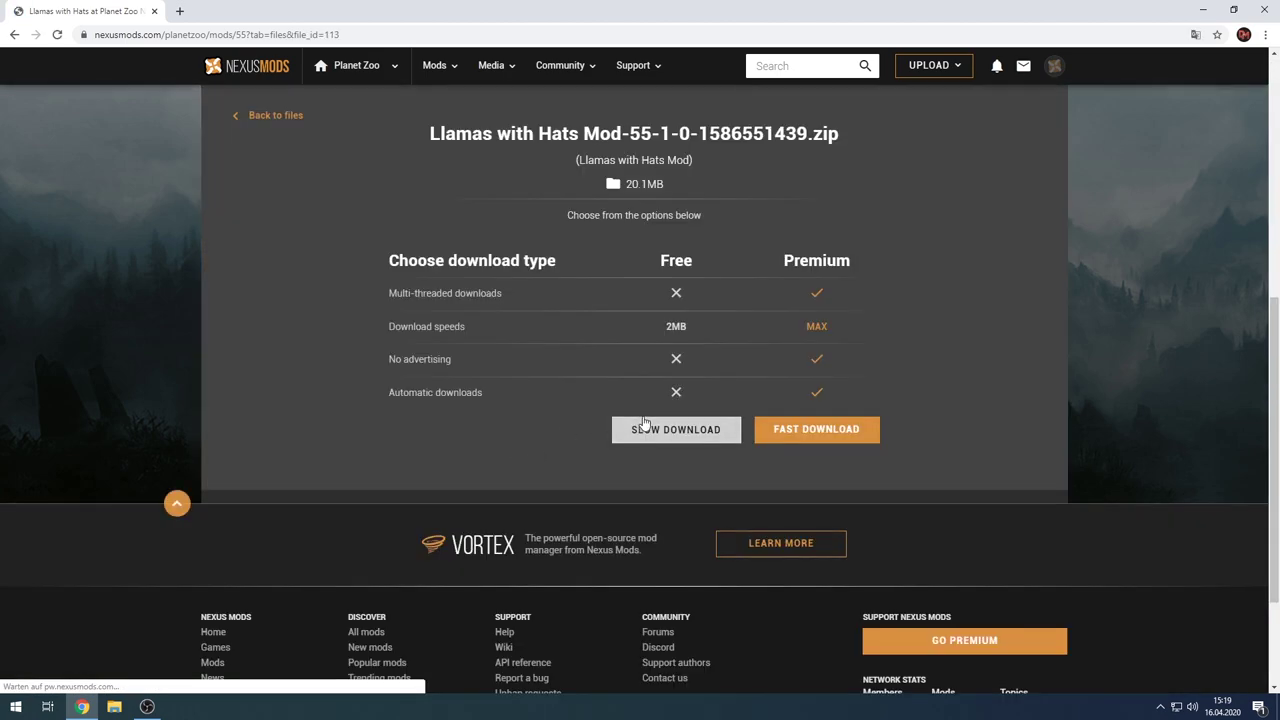
click(685, 437)
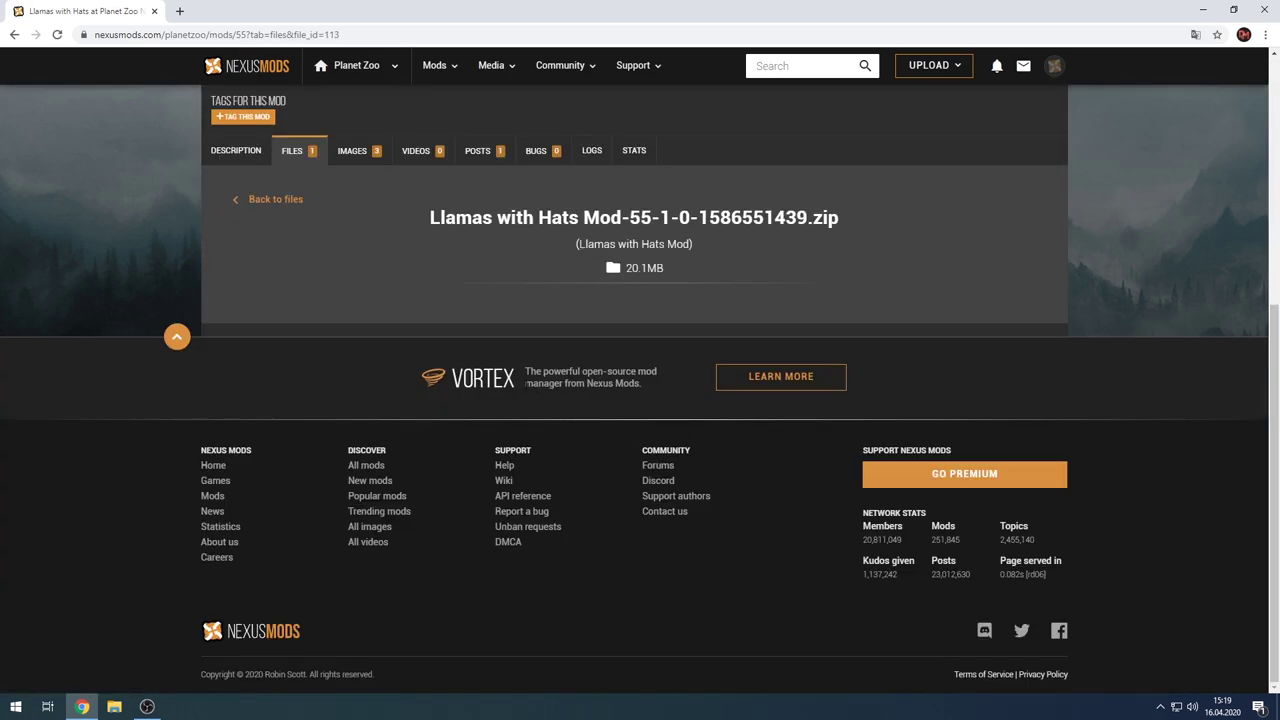
scroll(148, 425, up, 2)
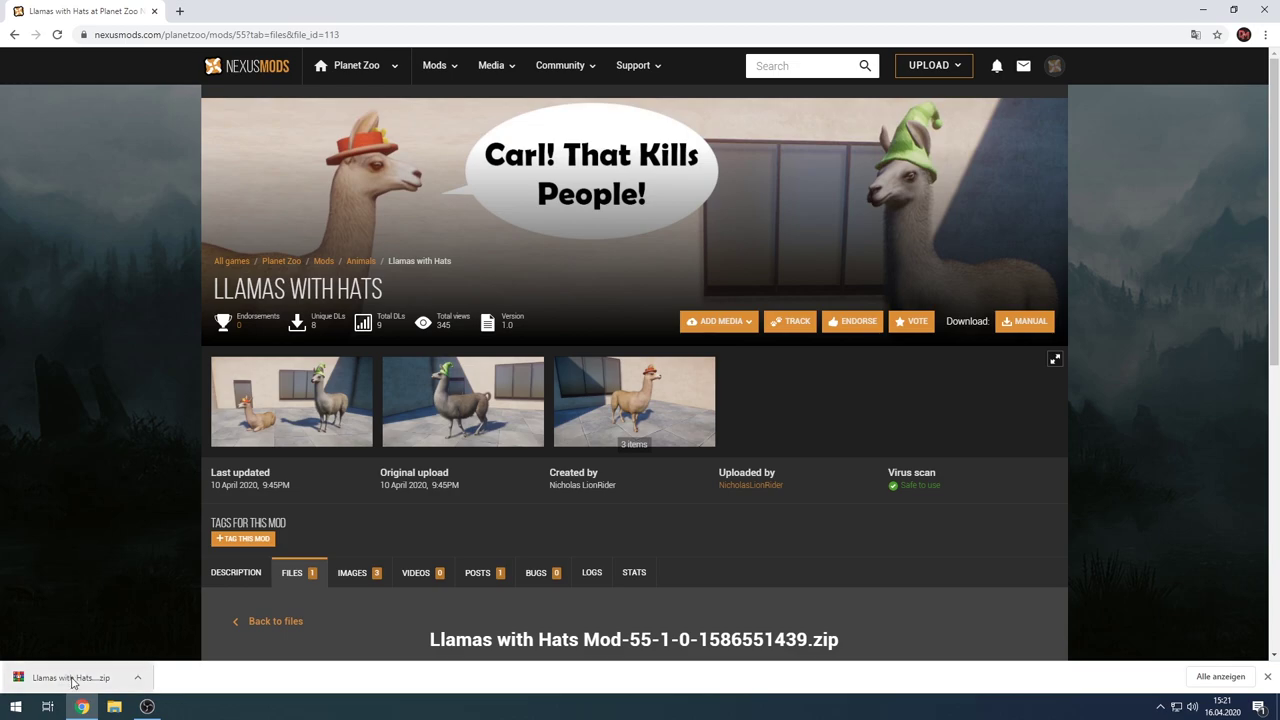
Open the downloaded Llamas with Hats zip, dismiss the extra WinRAR window and enter the Llamas with Hats Mod folder.
click(72, 682)
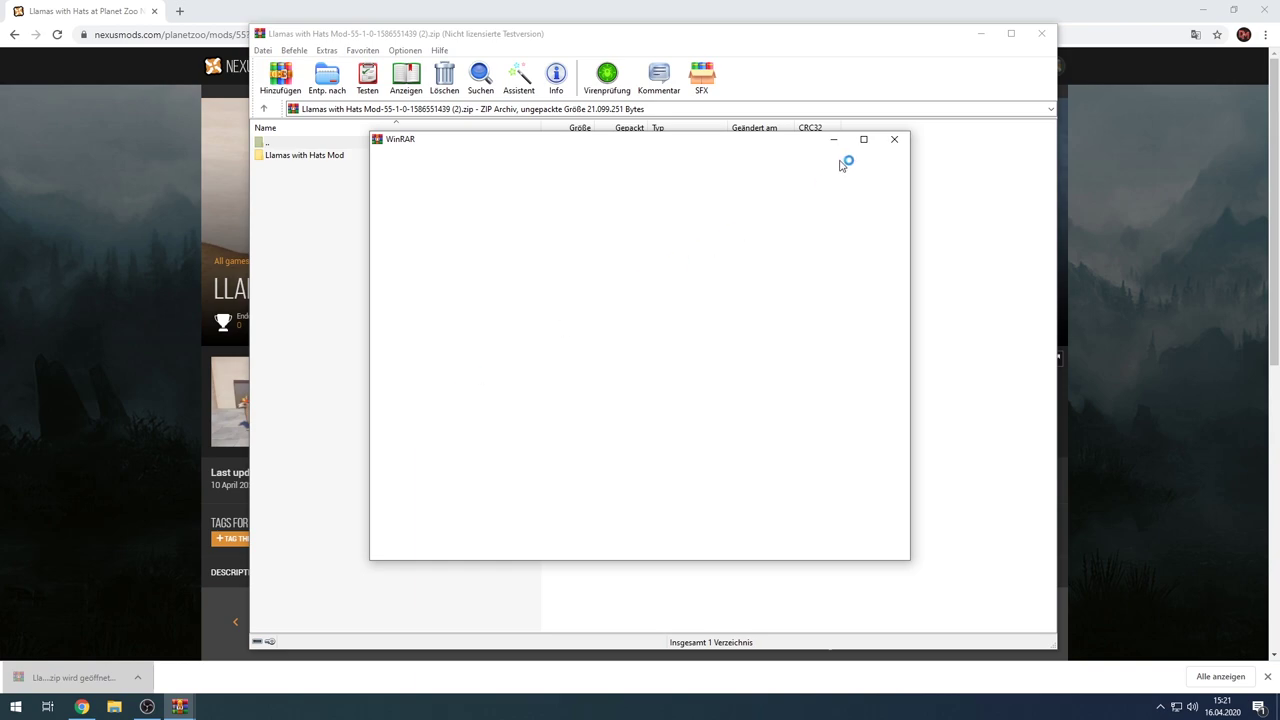
click(894, 140)
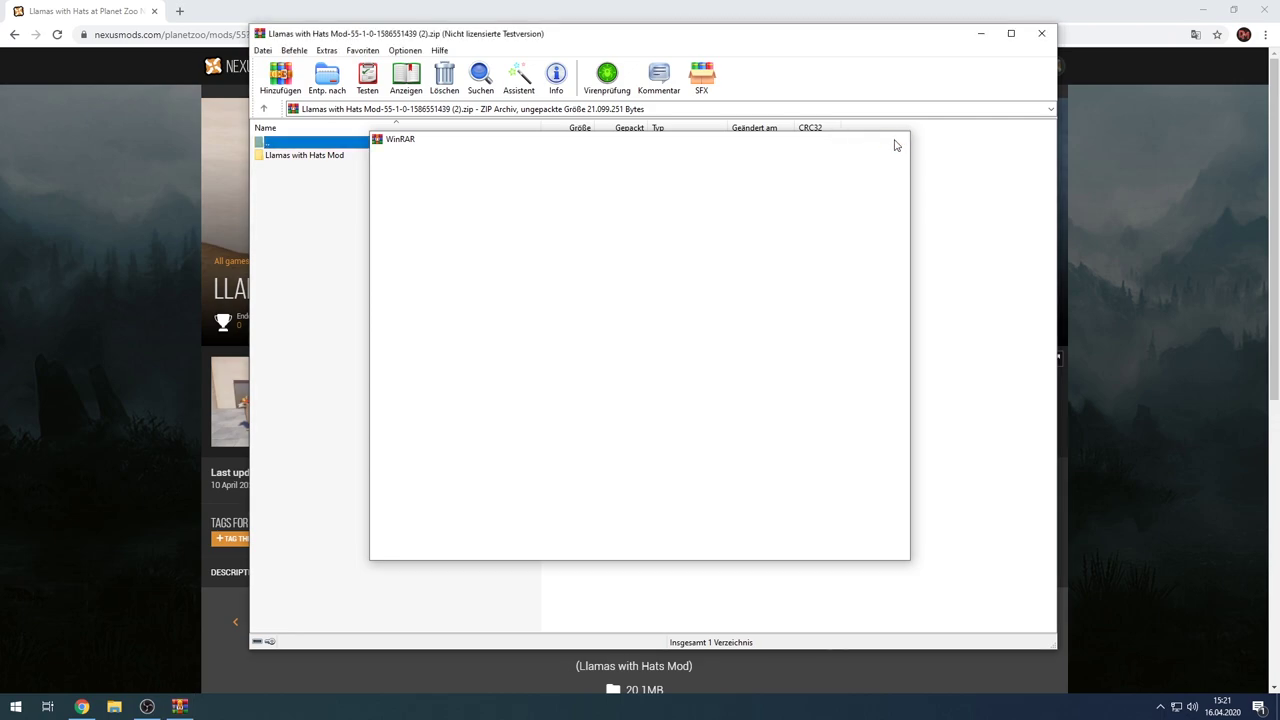
double_click(304, 160)
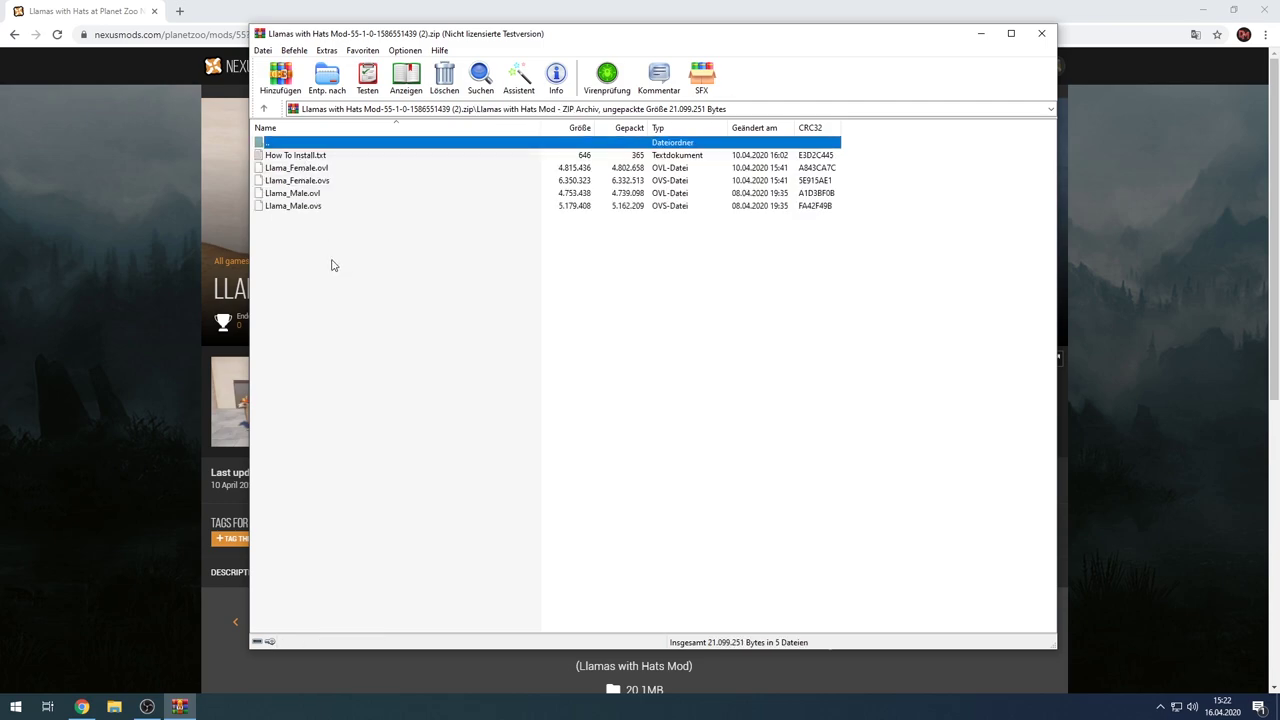
Examine the archive's install text file and the male and female llama OVL and OVS files.
click(309, 158)
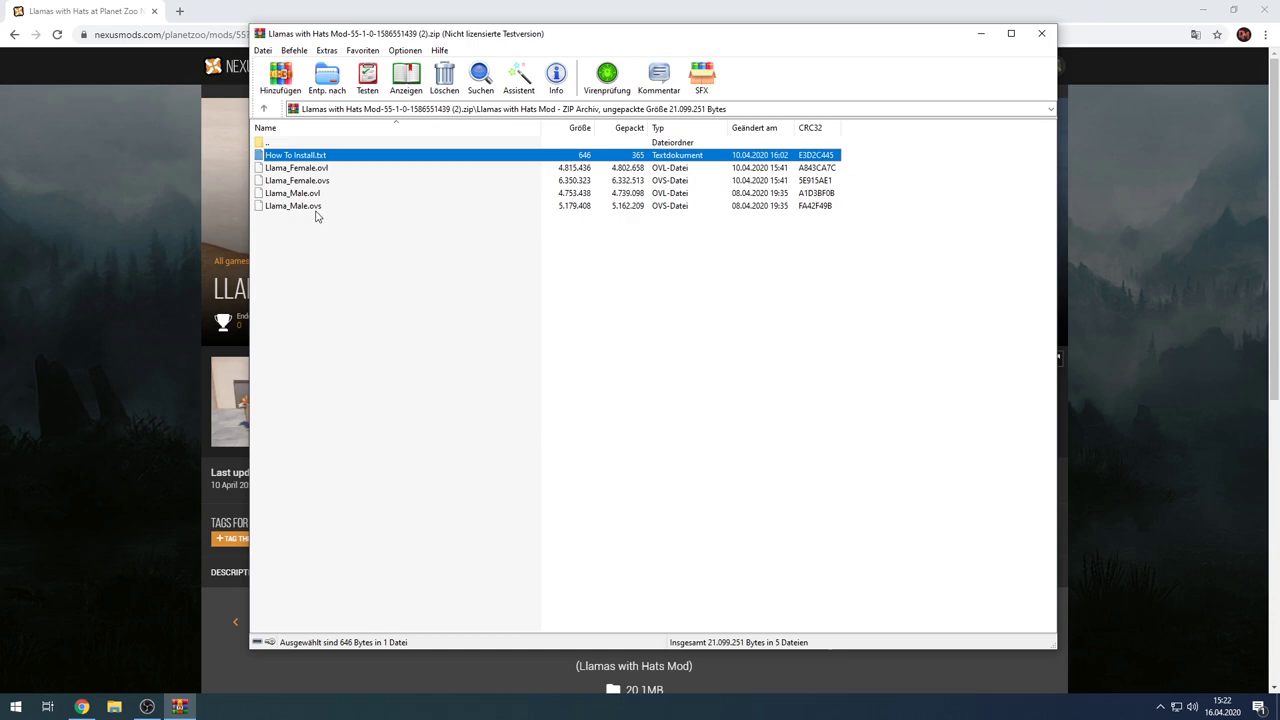
click(309, 168)
click(307, 181)
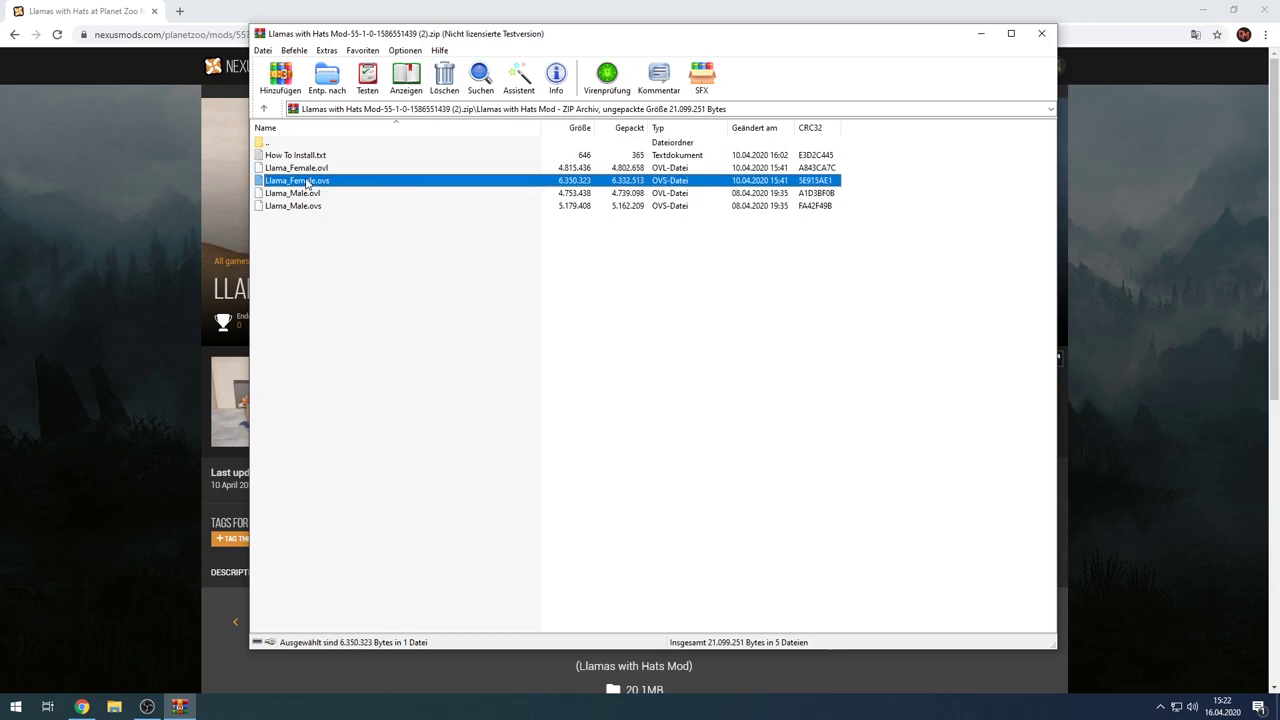
click(308, 194)
click(308, 206)
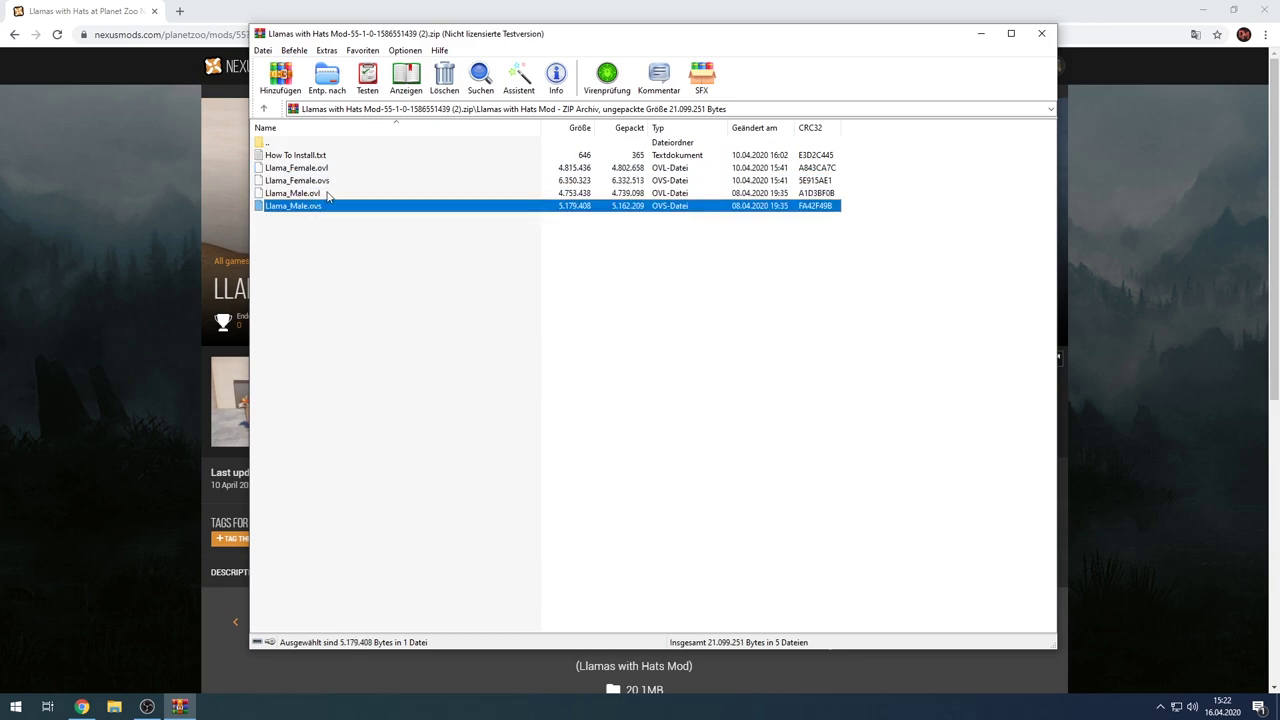
click(324, 170)
click(324, 184)
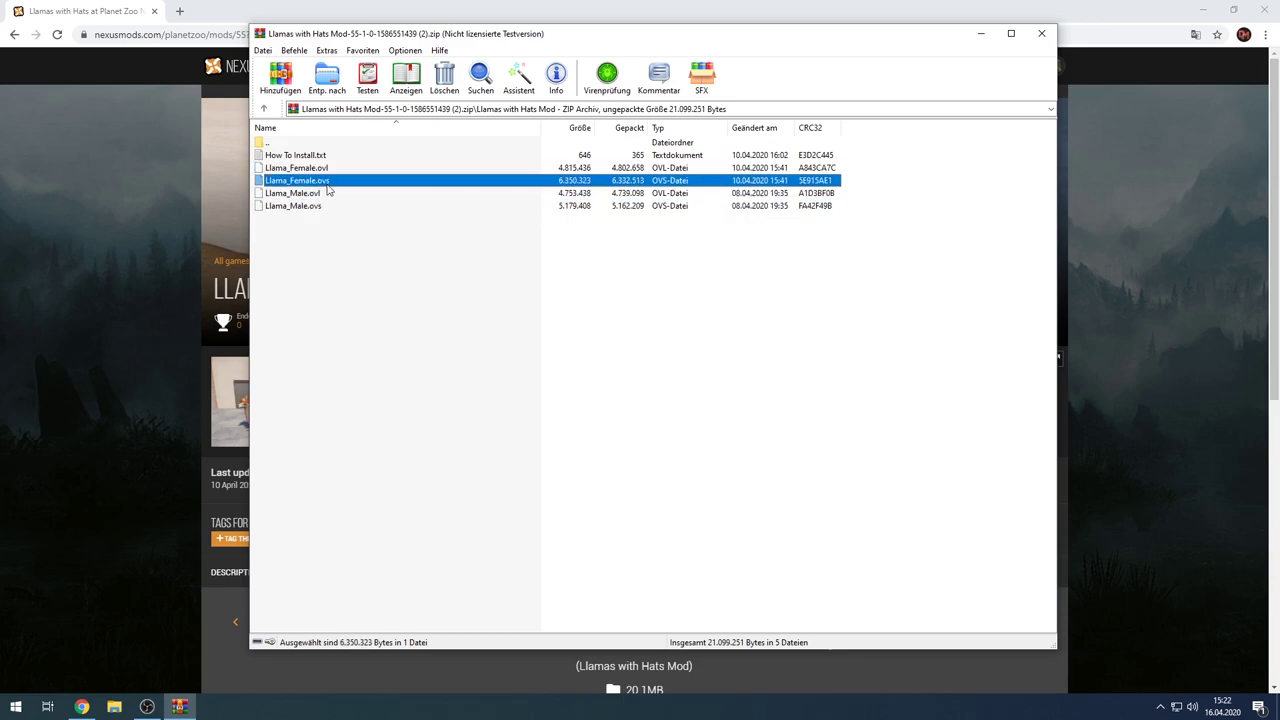
Open How To Install.txt from the archive and highlight the Llama folder path given in step 4.
double_click(325, 157)
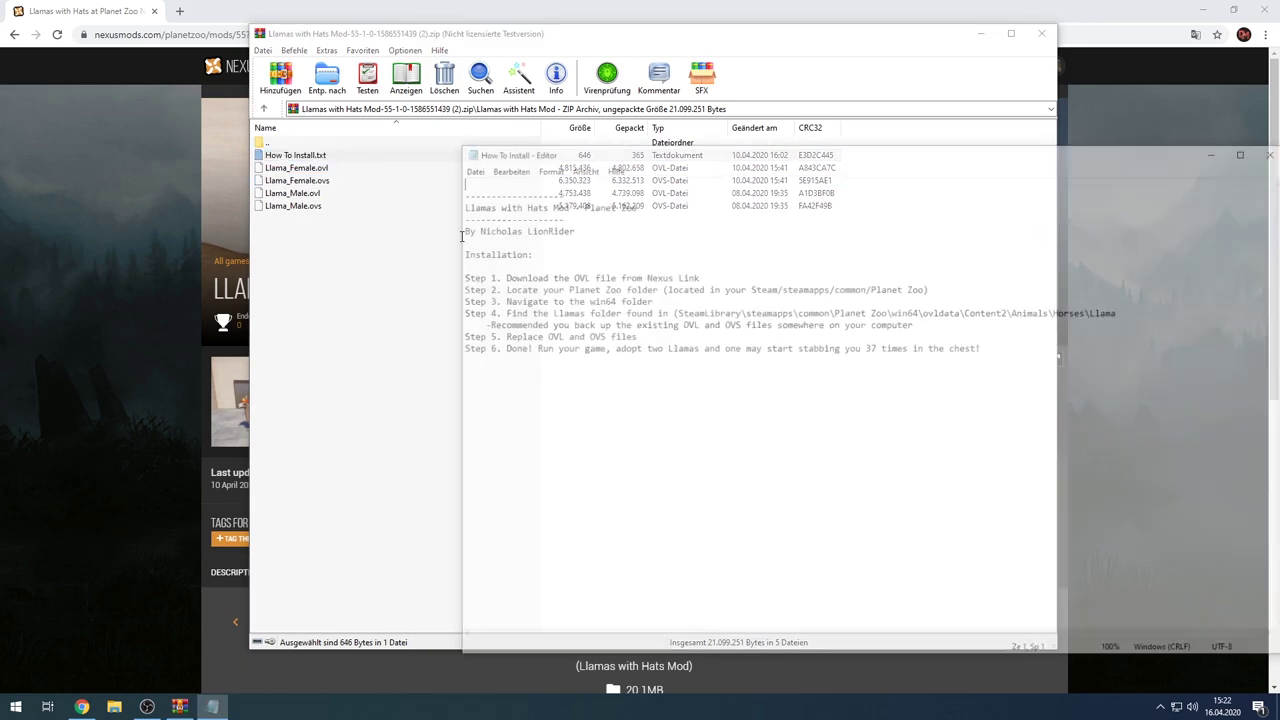
drag(601, 150, 376, 97)
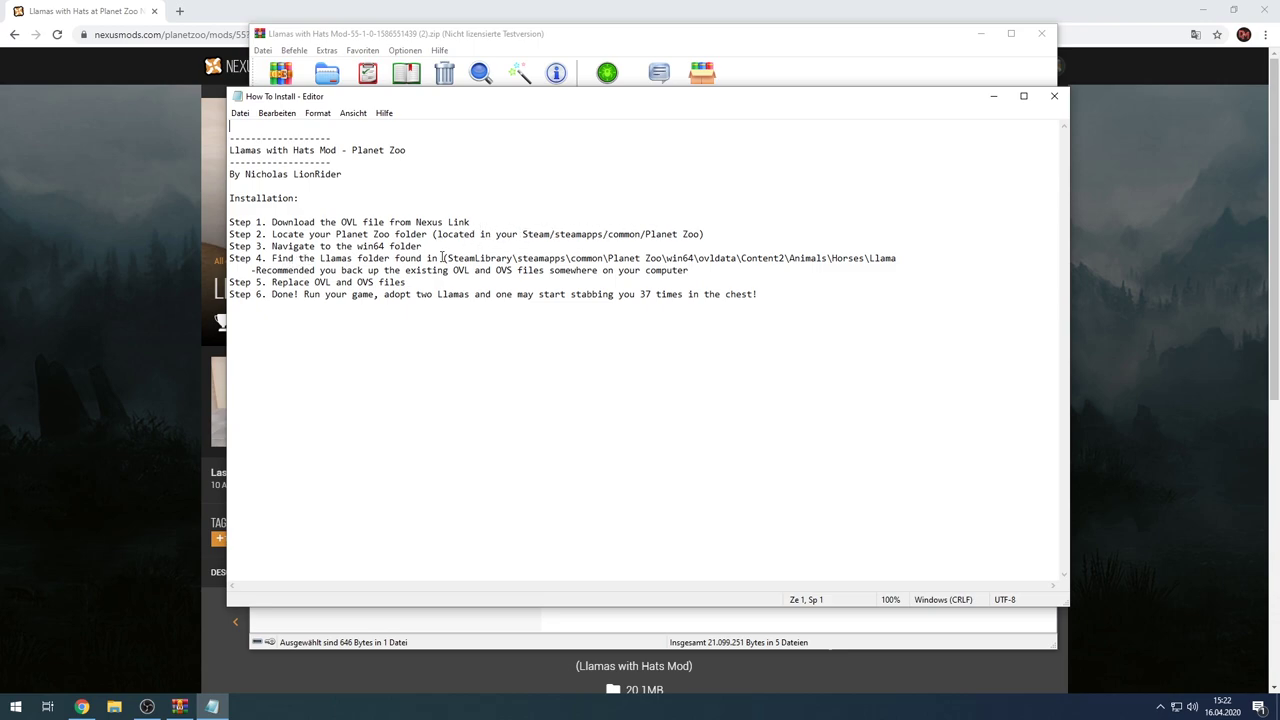
drag(449, 256, 743, 251)
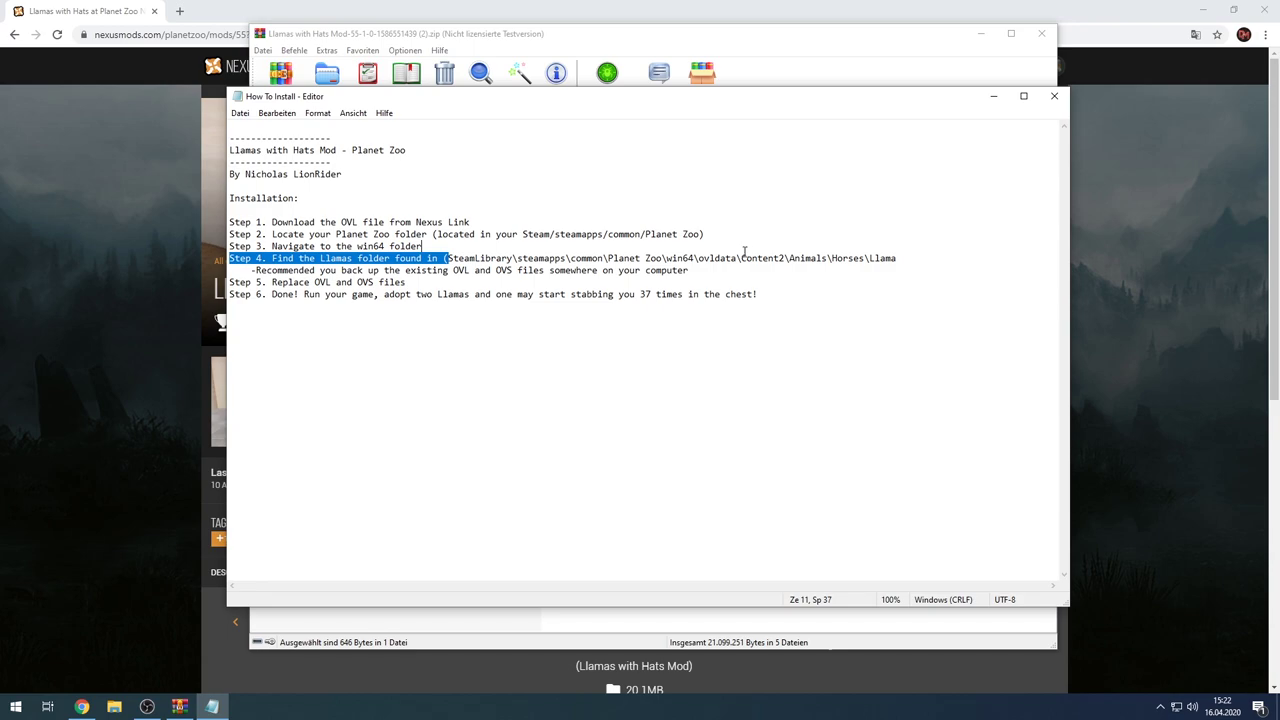
drag(895, 247, 904, 259)
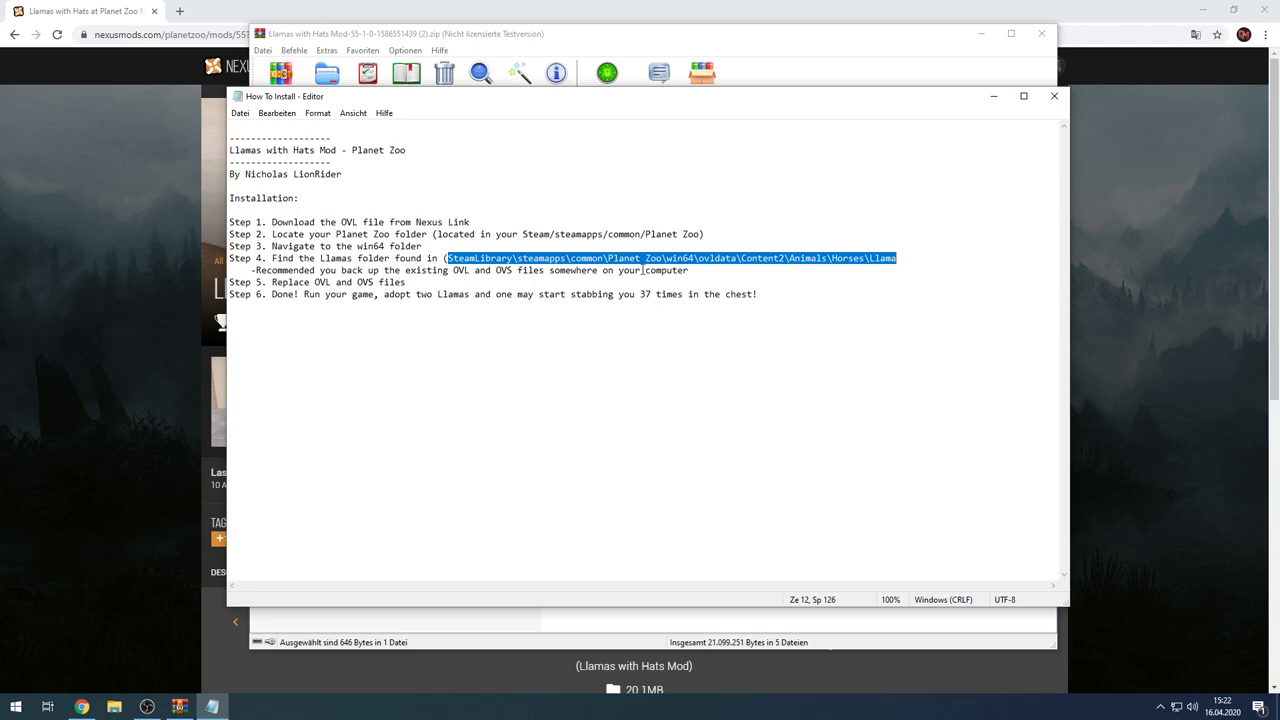
click(1054, 96)
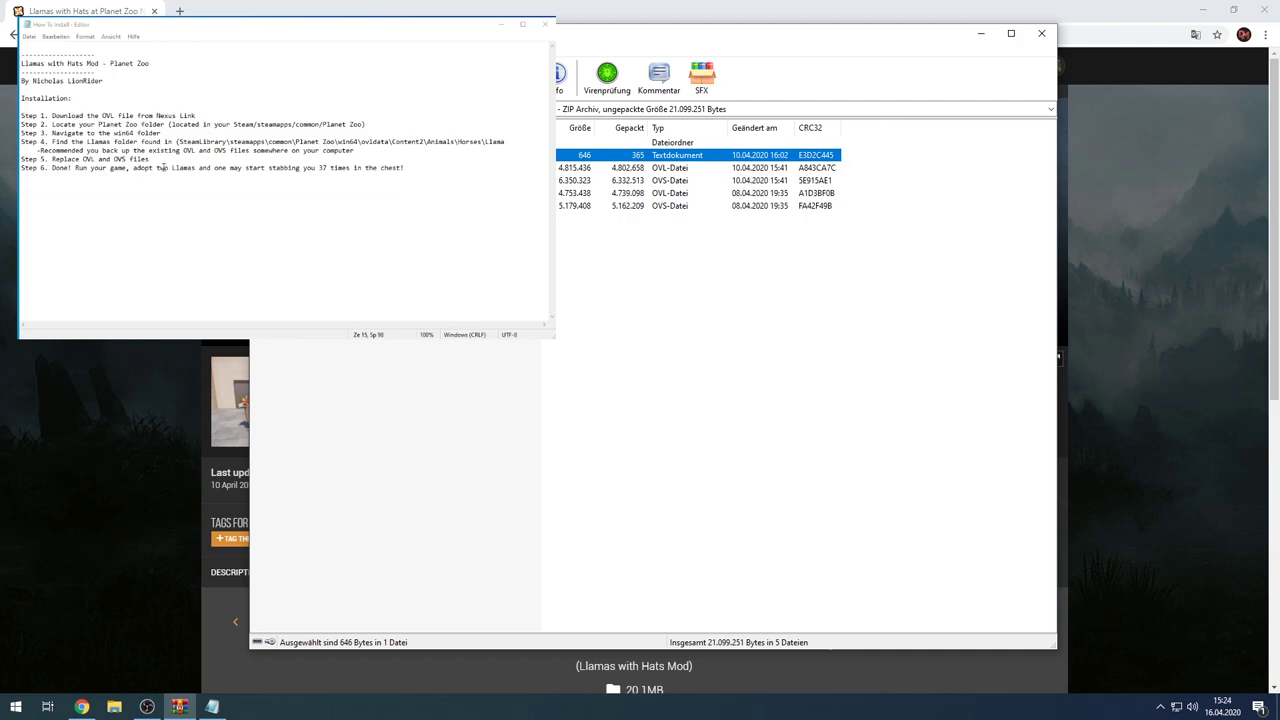
drag(175, 141, 507, 143)
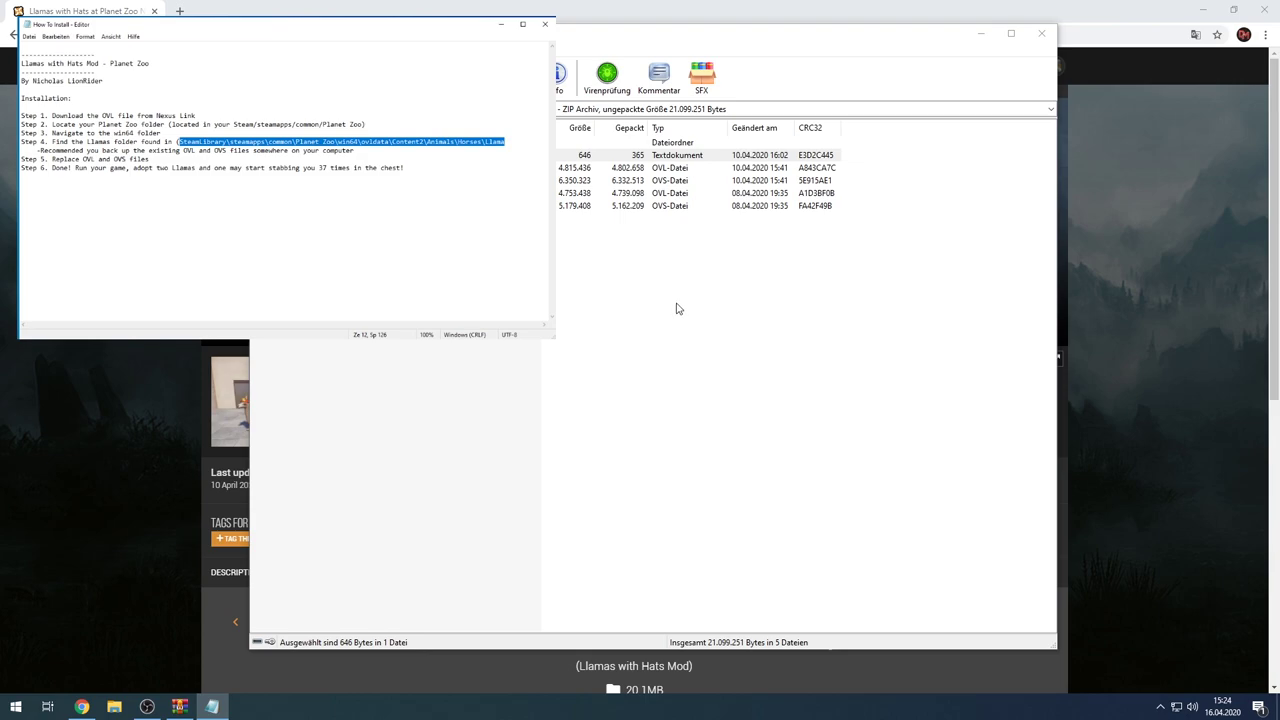
Minimize the archive and browser windows and launch Steam, keeping the install notes off to the side.
click(981, 33)
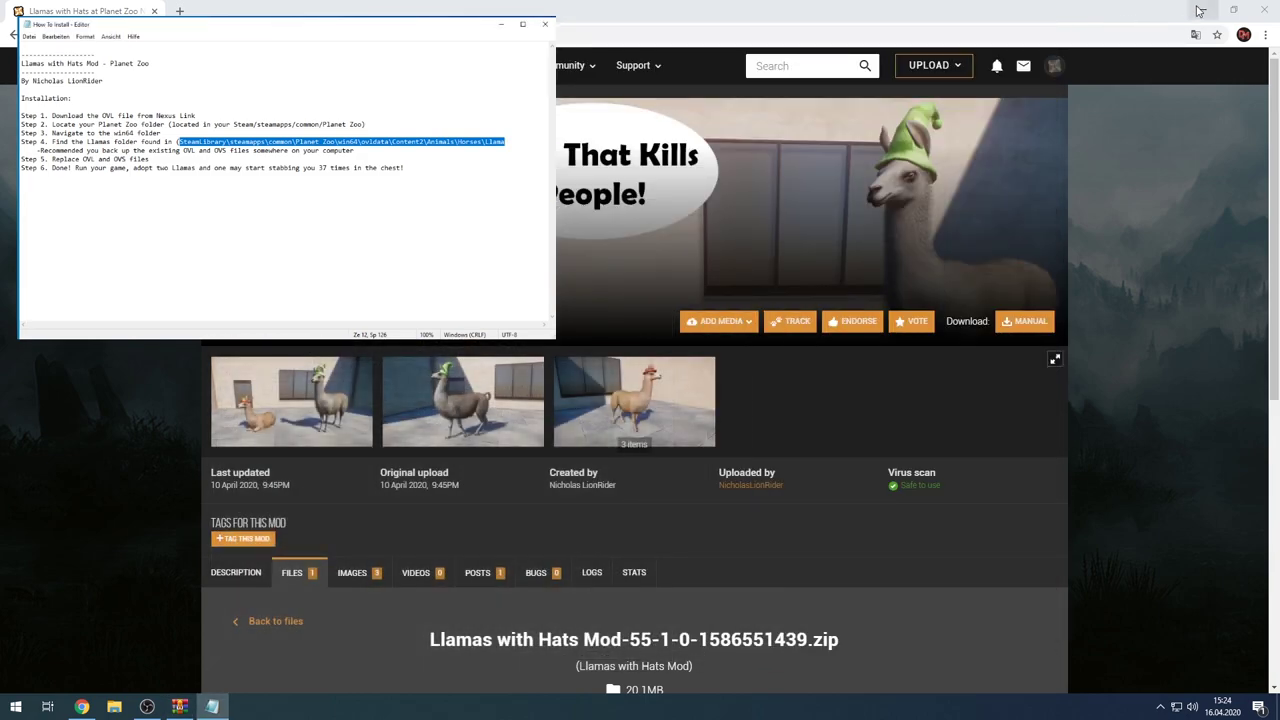
click(1199, 11)
click(1242, 648)
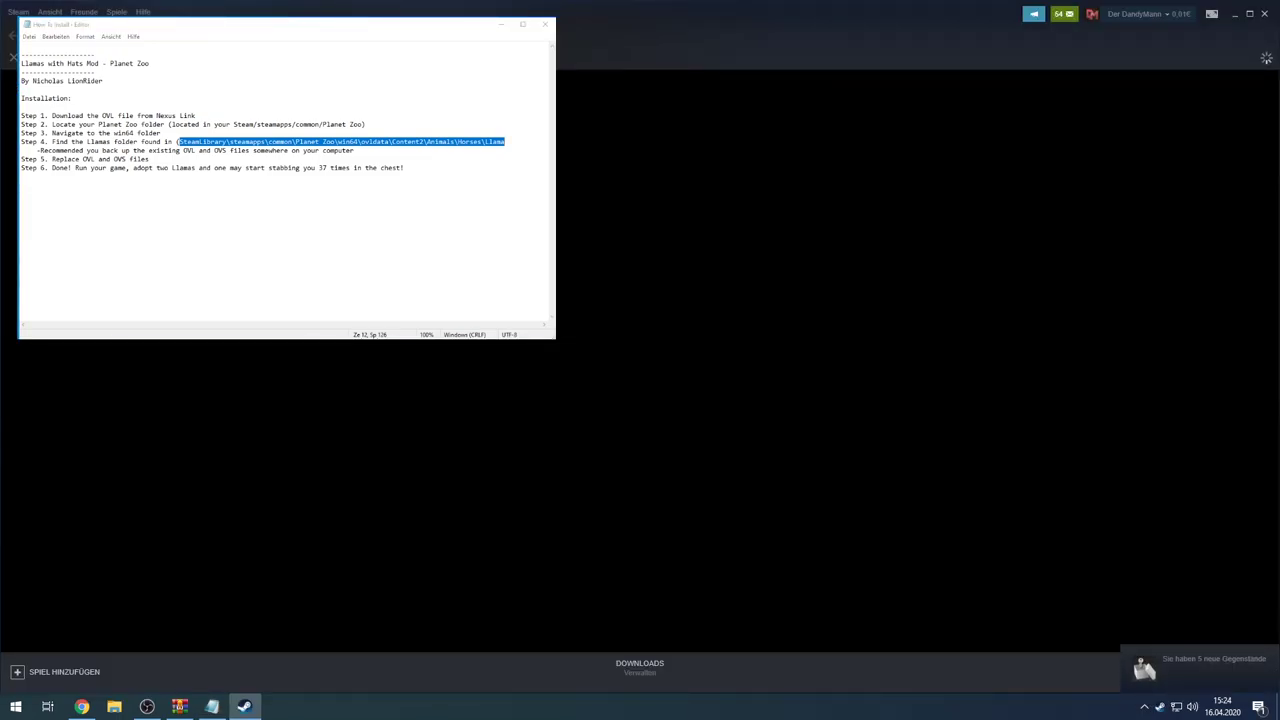
drag(280, 24, 985, 28)
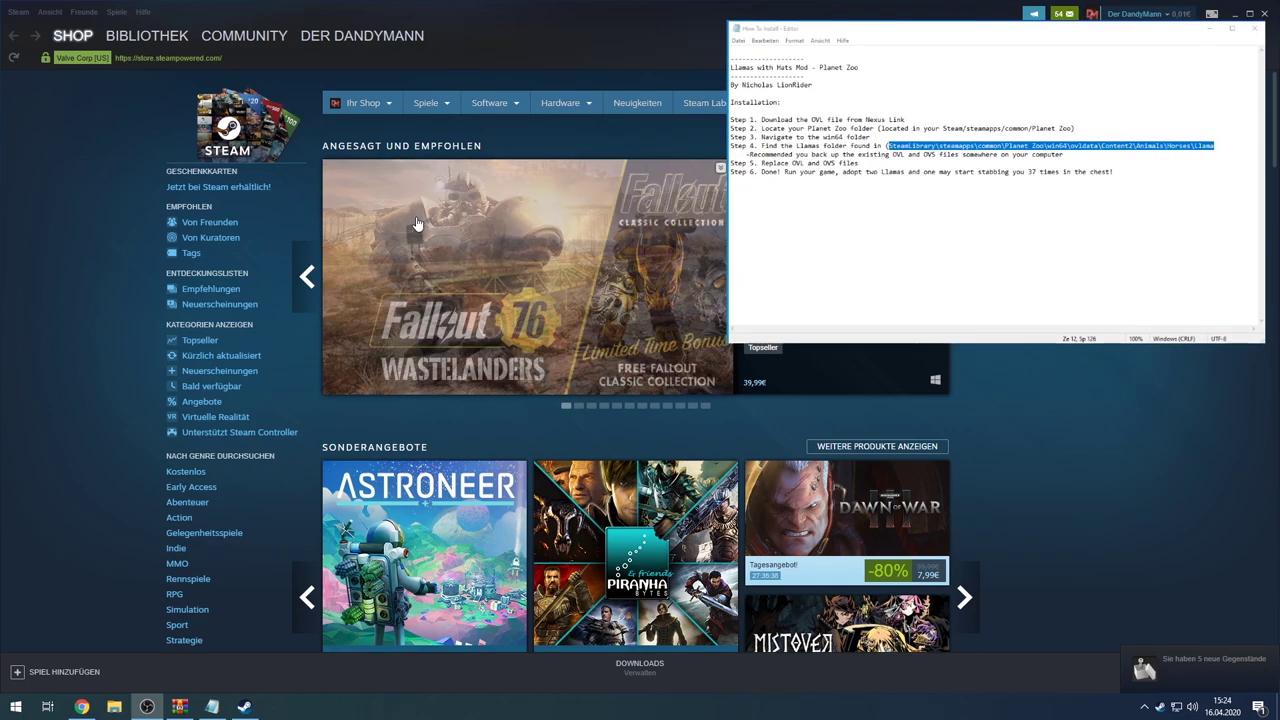
Find Planet Zoo in the Steam game library and open its properties.
click(116, 111)
click(142, 42)
scroll(111, 348, down, 10)
scroll(111, 348, down, 3)
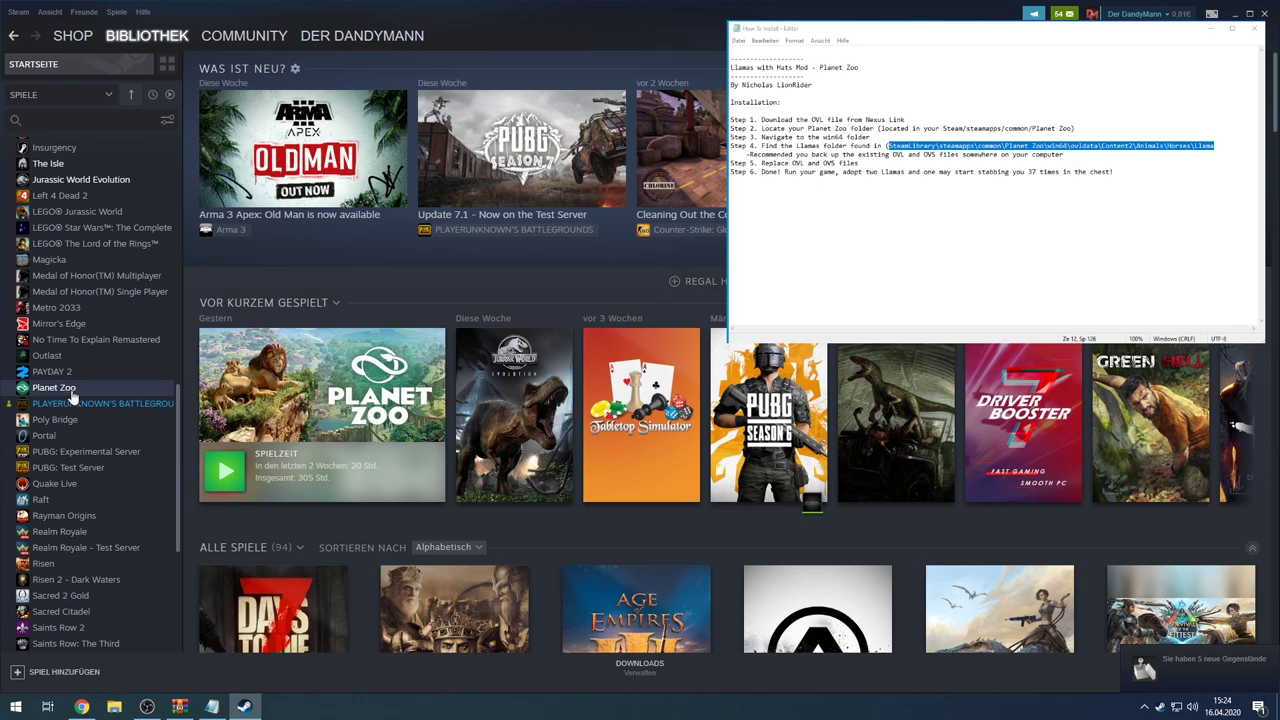
right_click(70, 392)
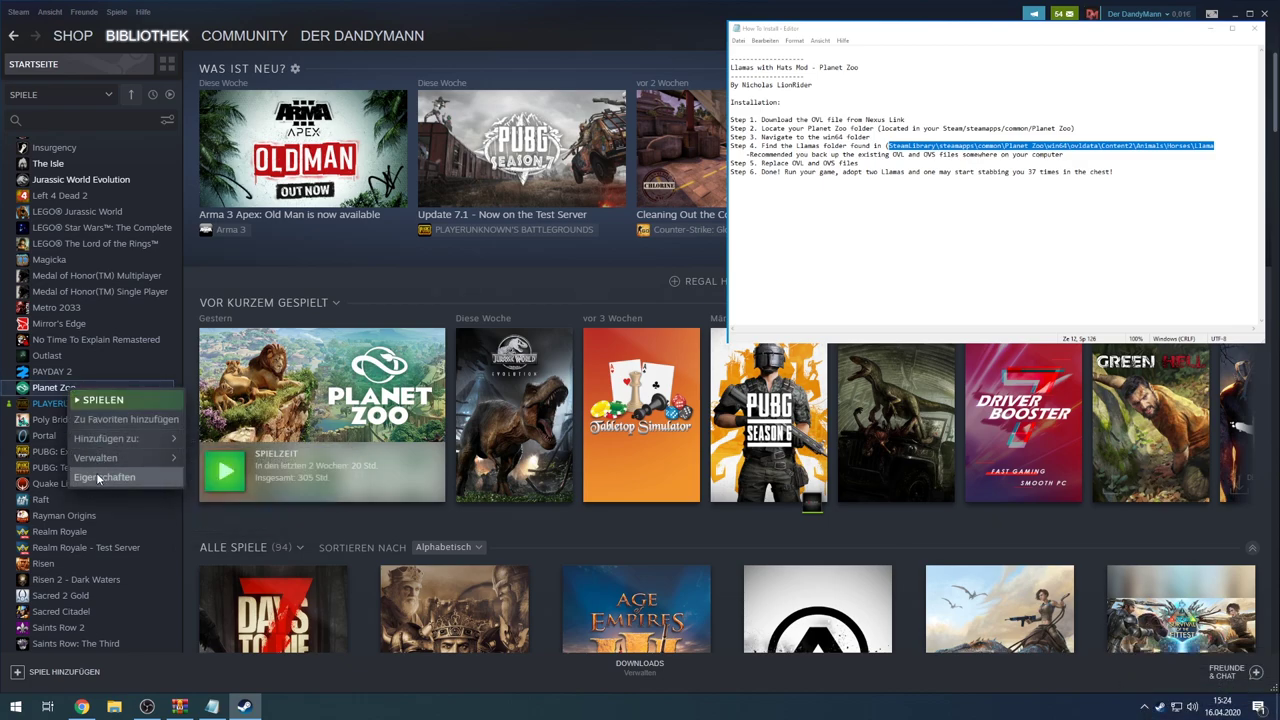
click(97, 480)
right_click(55, 387)
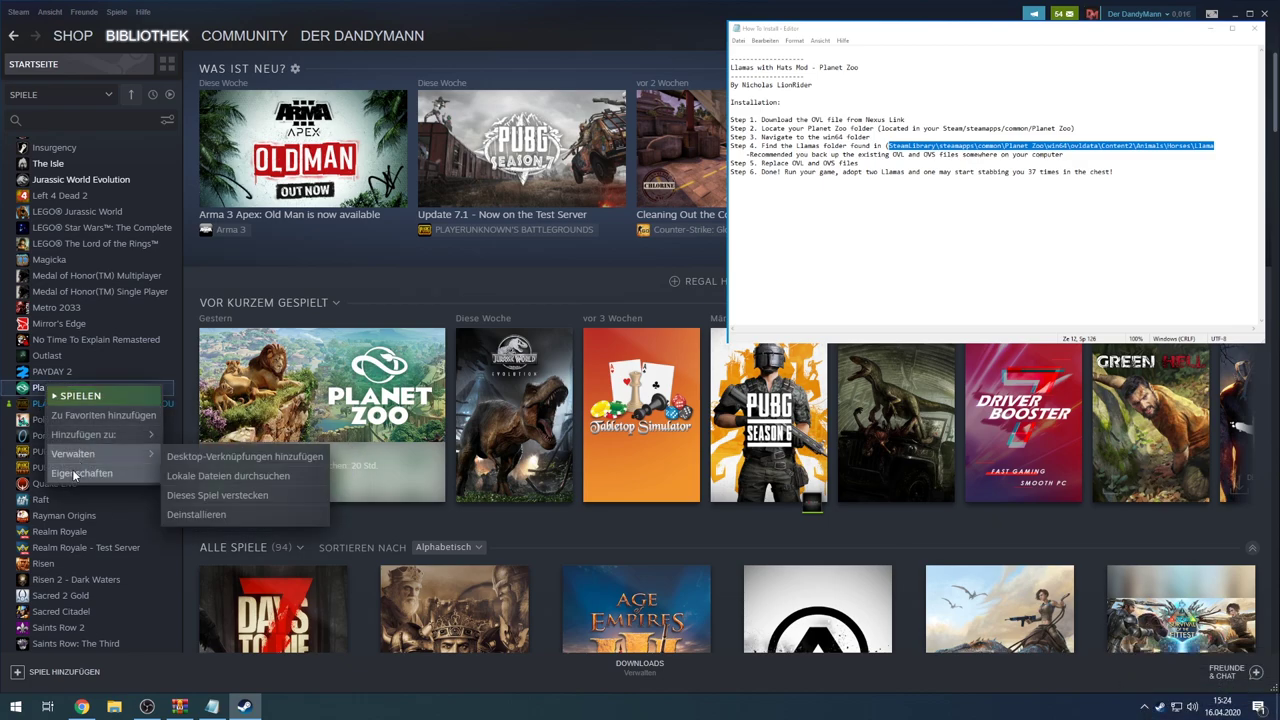
click(97, 478)
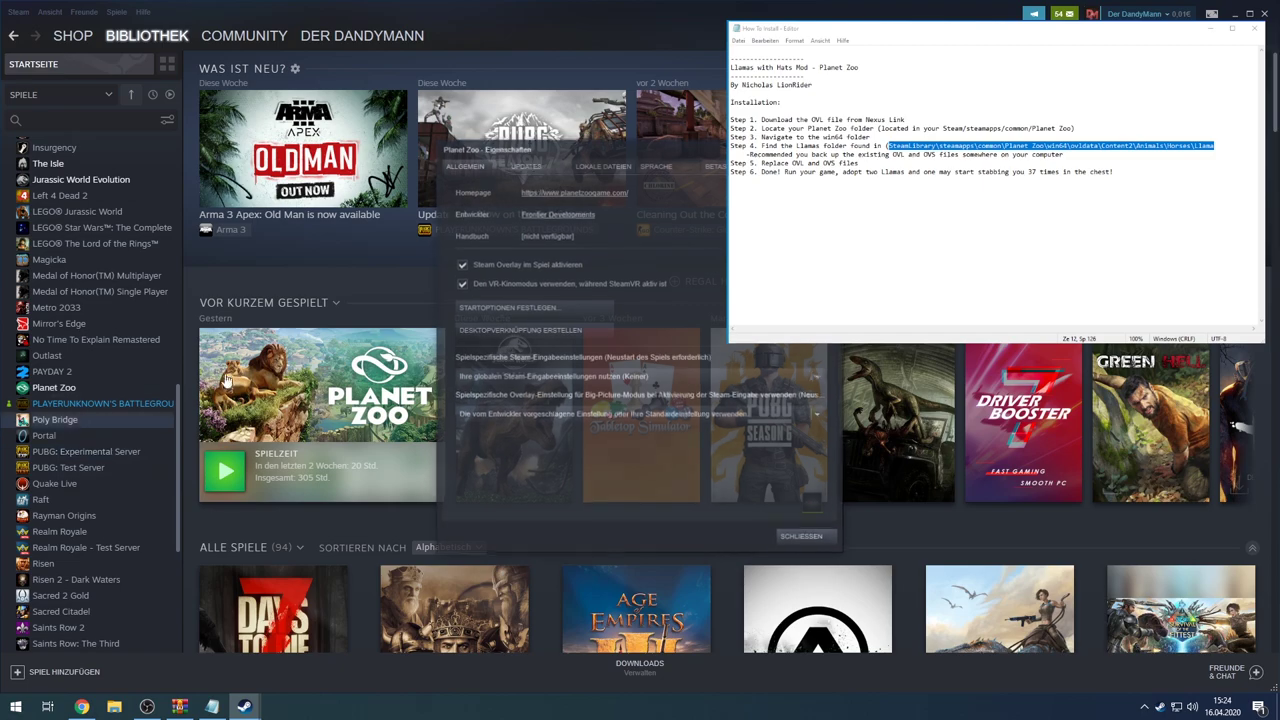
Browse Planet Zoo's local files and place the folder window beside the install notes.
click(604, 165)
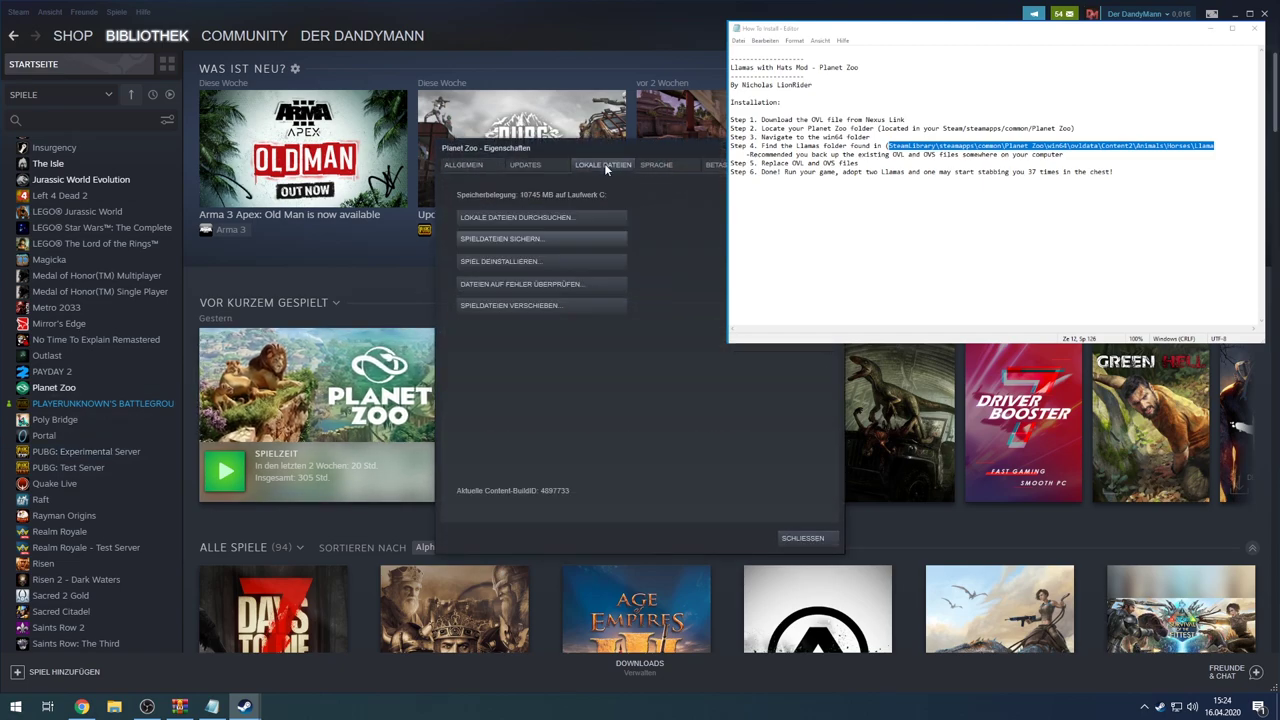
click(539, 219)
drag(573, 47, 365, 94)
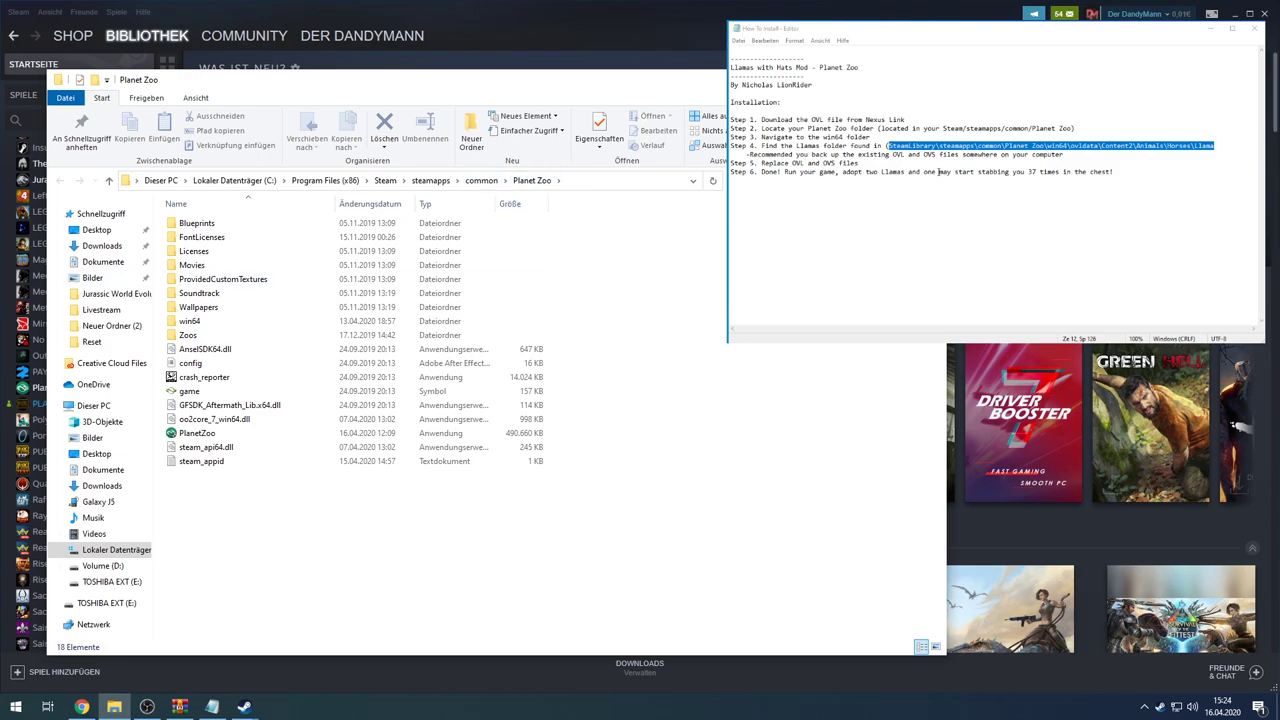
Open the win64\ovldata folder inside Planet Zoo, highlighting each path part in step 4 of the install notes.
click(940, 165)
drag(946, 145, 1046, 146)
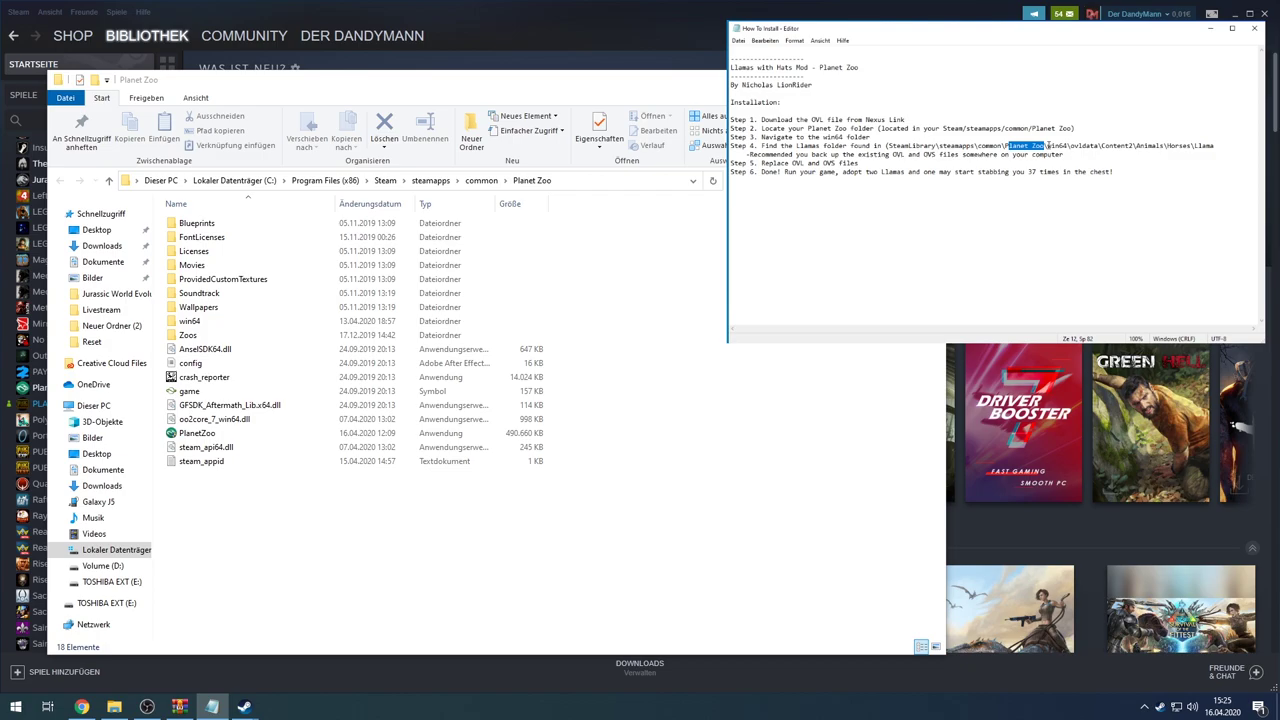
drag(1047, 146, 1067, 146)
click(224, 326)
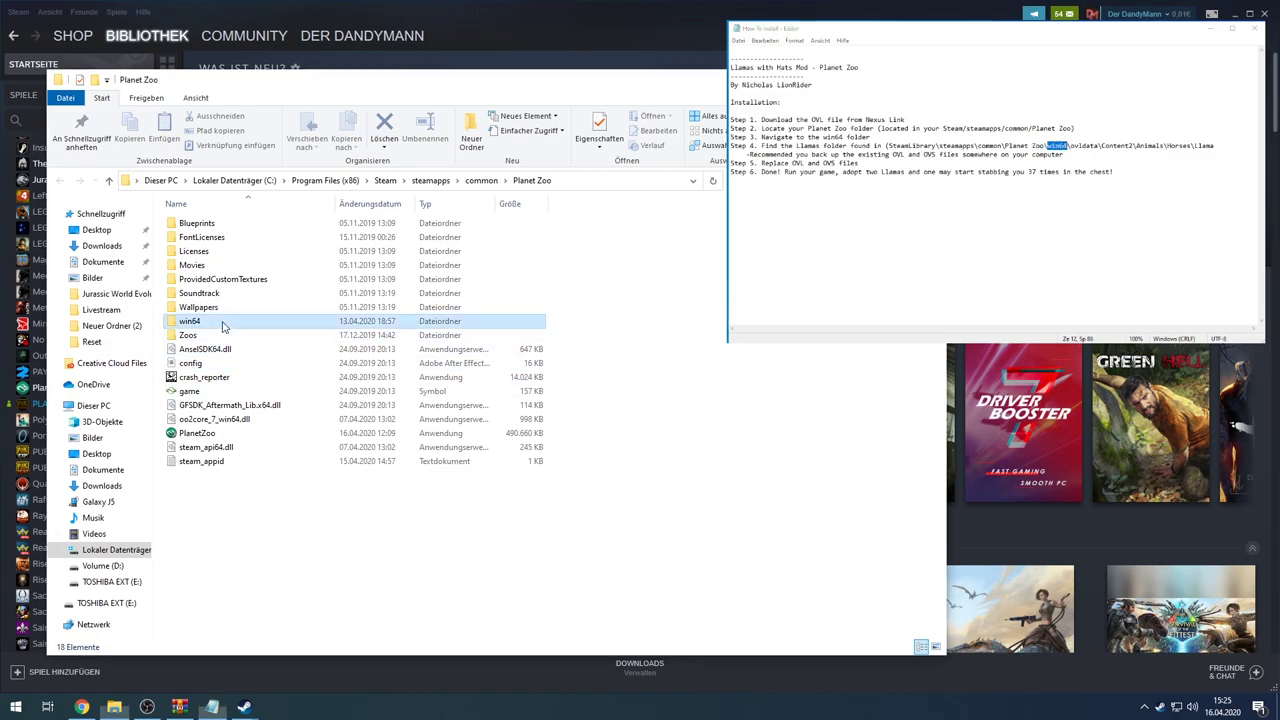
double_click(224, 326)
double_click(1084, 146)
double_click(193, 223)
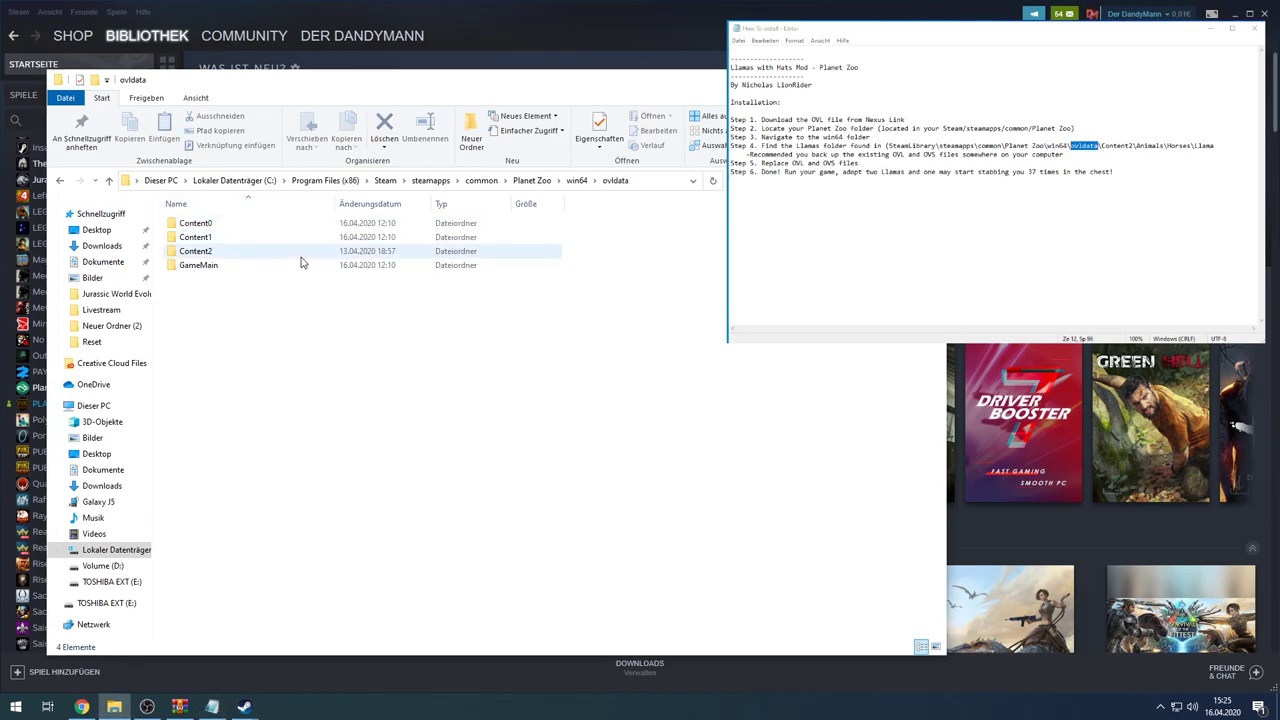
Follow the rest of the noted path through Content2, Animals and Horses into the Llama folder, highlighting each part in the notes.
double_click(1118, 146)
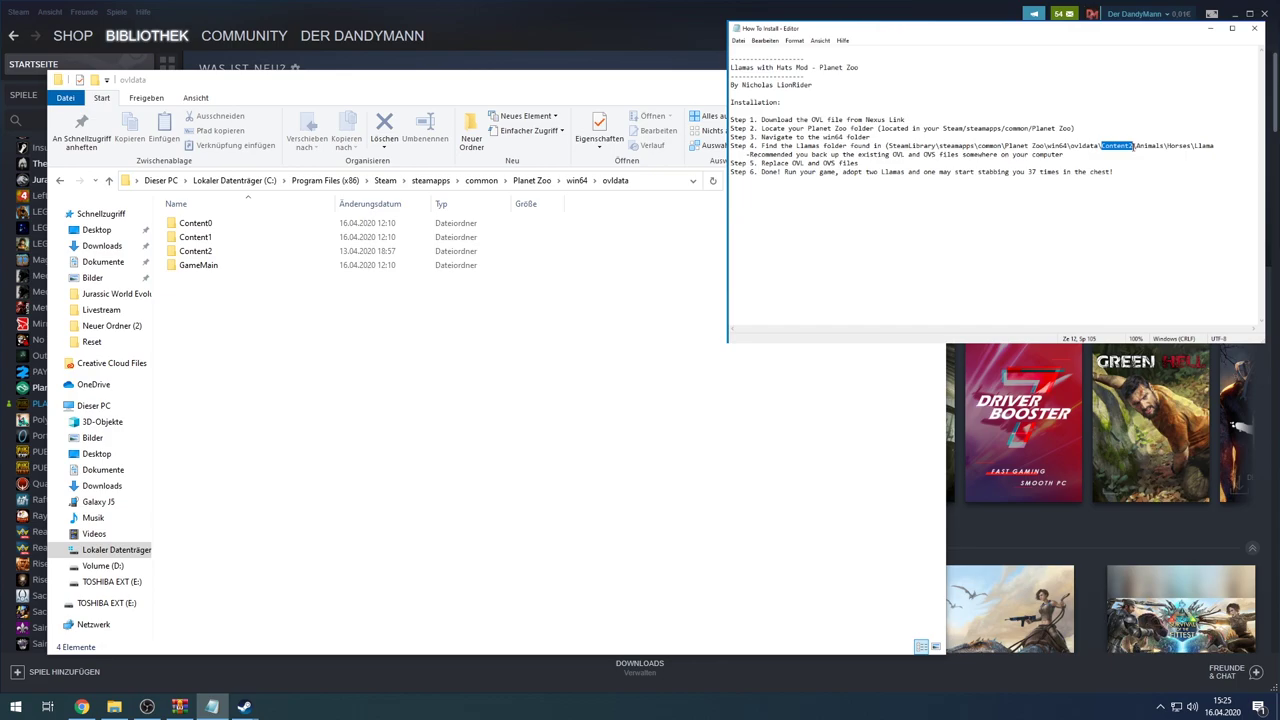
double_click(196, 251)
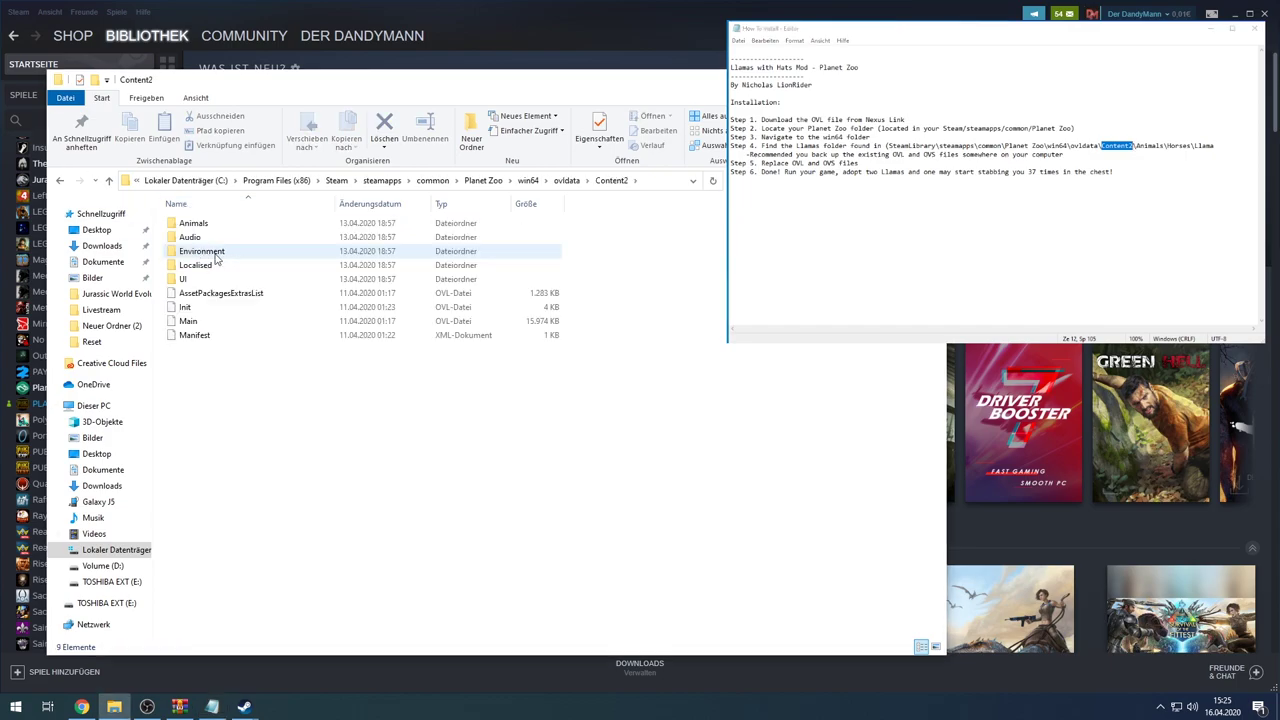
double_click(1145, 146)
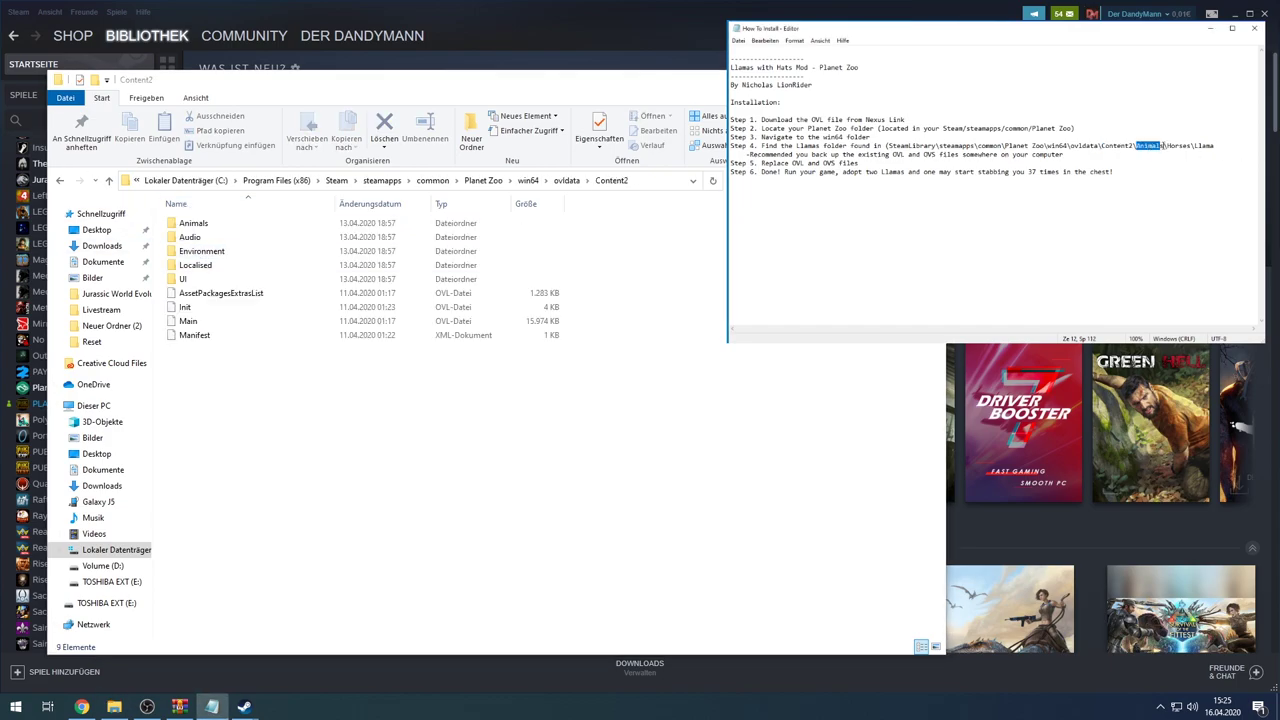
click(196, 224)
double_click(196, 224)
double_click(1178, 146)
double_click(185, 278)
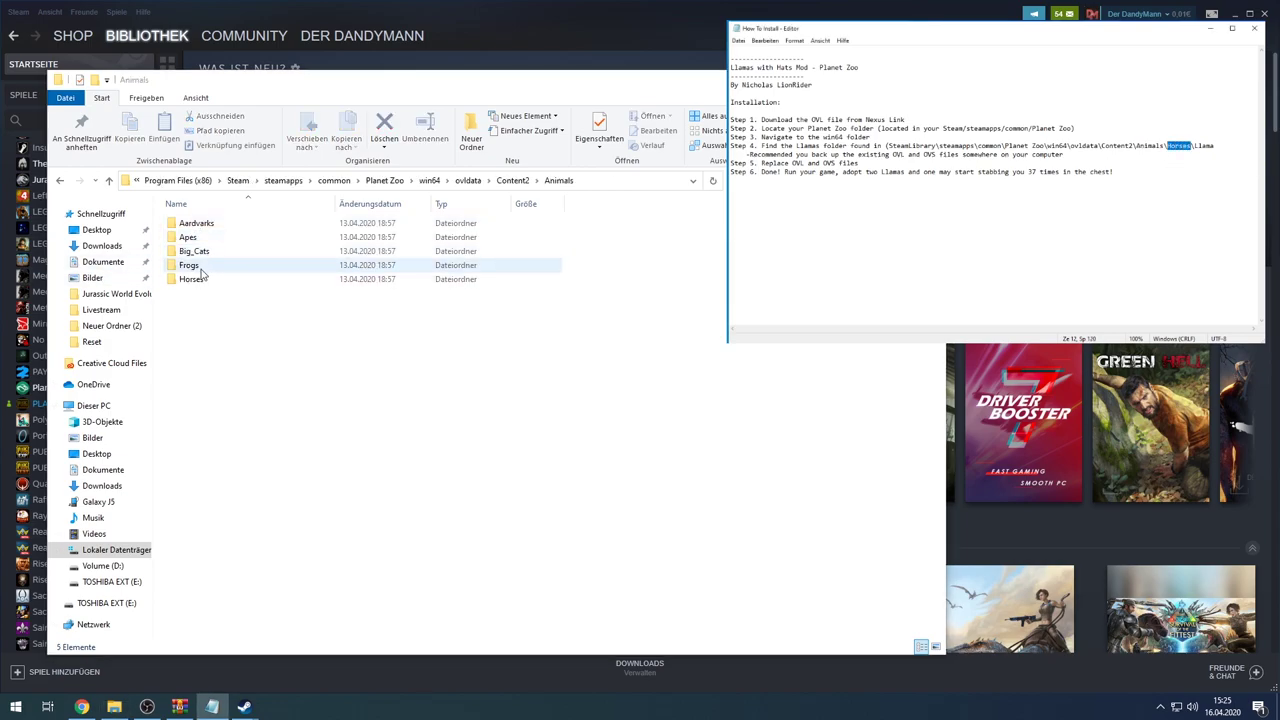
double_click(1203, 146)
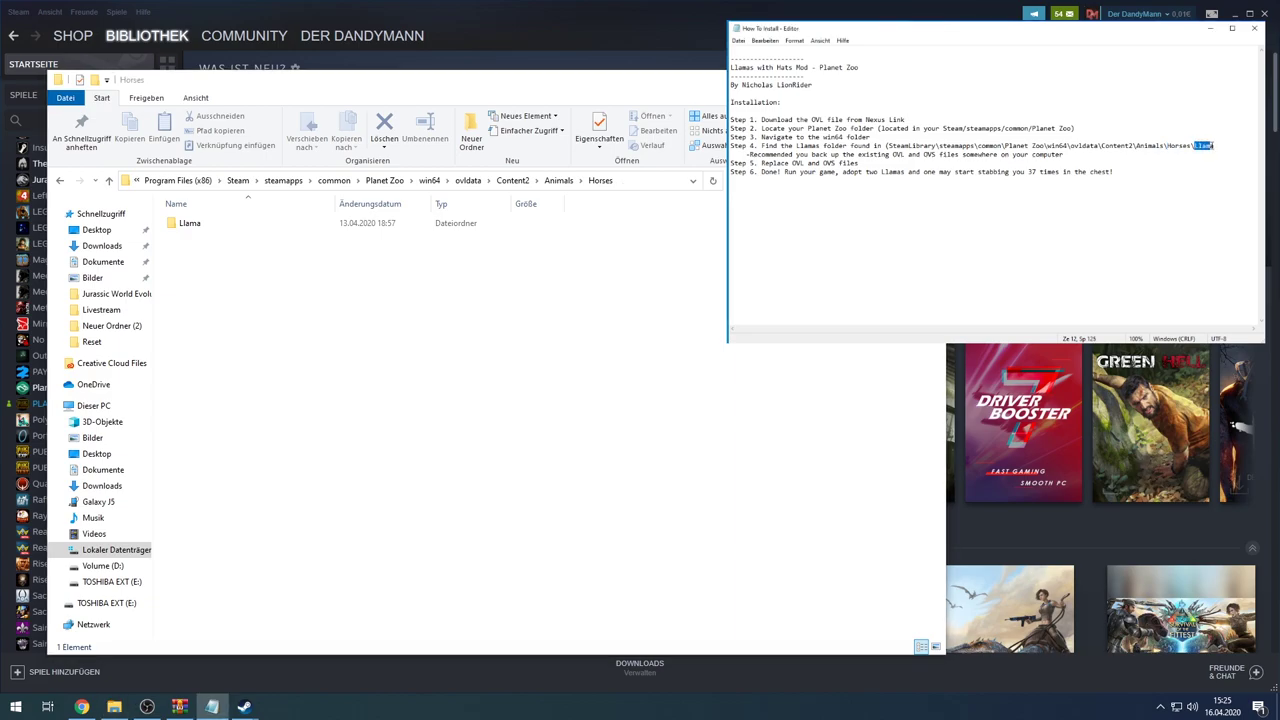
double_click(214, 223)
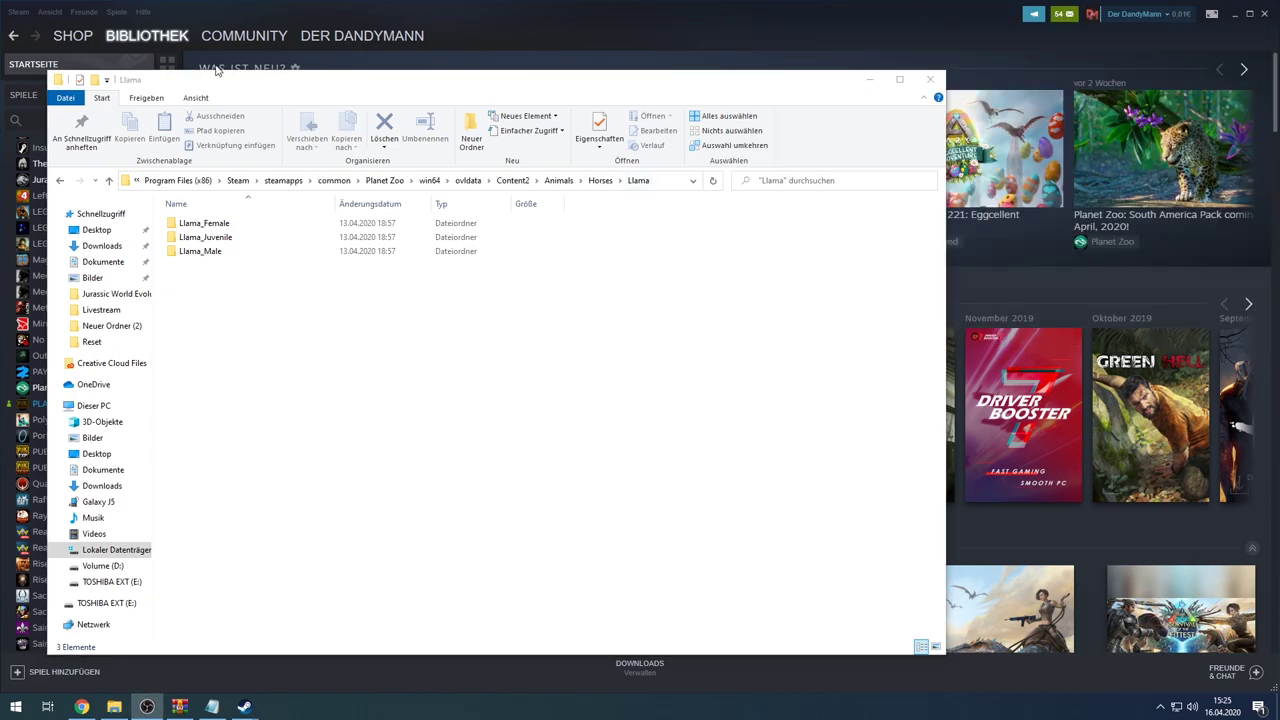
Shrink the Llama folder window, move it aside, and copy the Llama_Female, Llama_Juvenile and Llama_Male folders for a backup.
drag(946, 655, 700, 452)
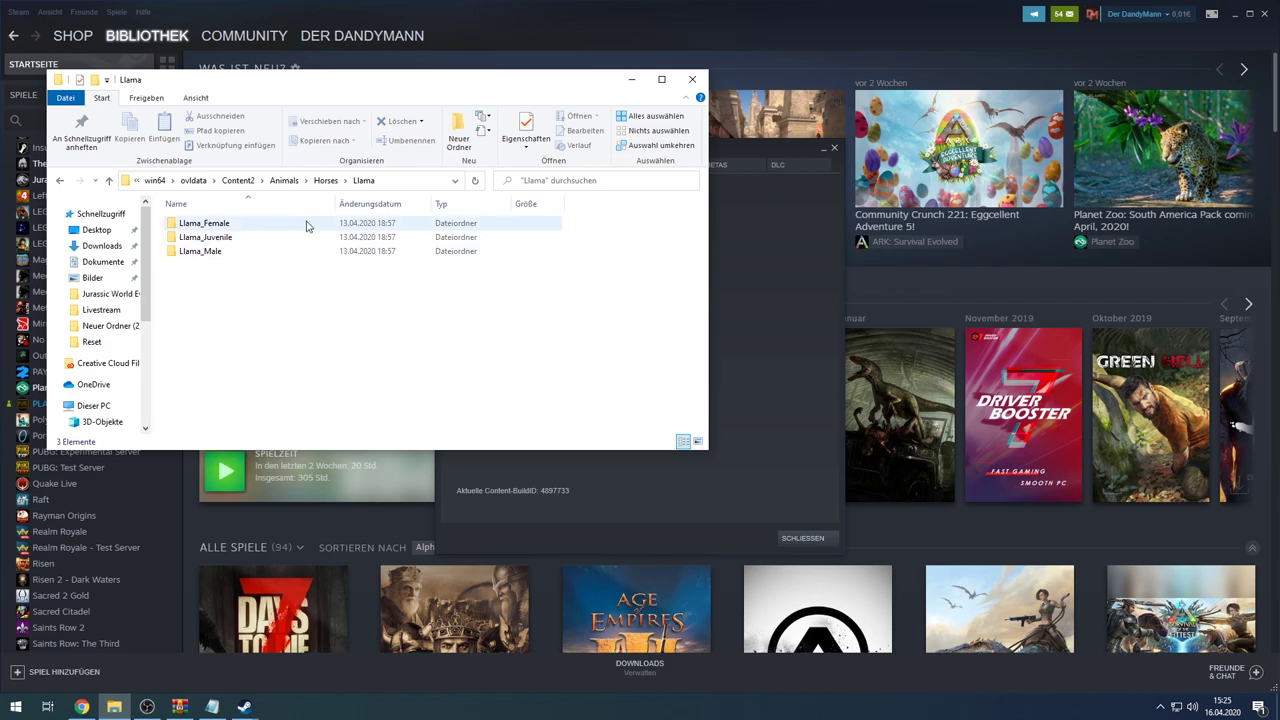
drag(314, 83, 291, 31)
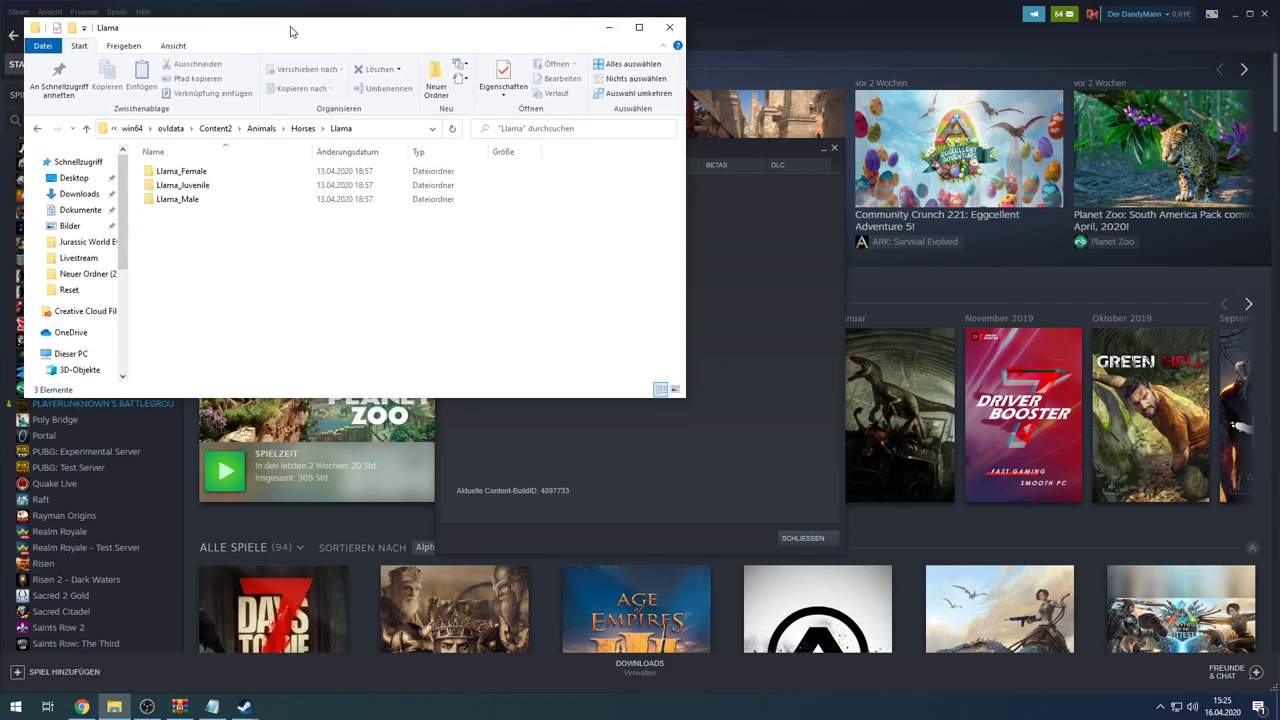
drag(165, 256, 227, 179)
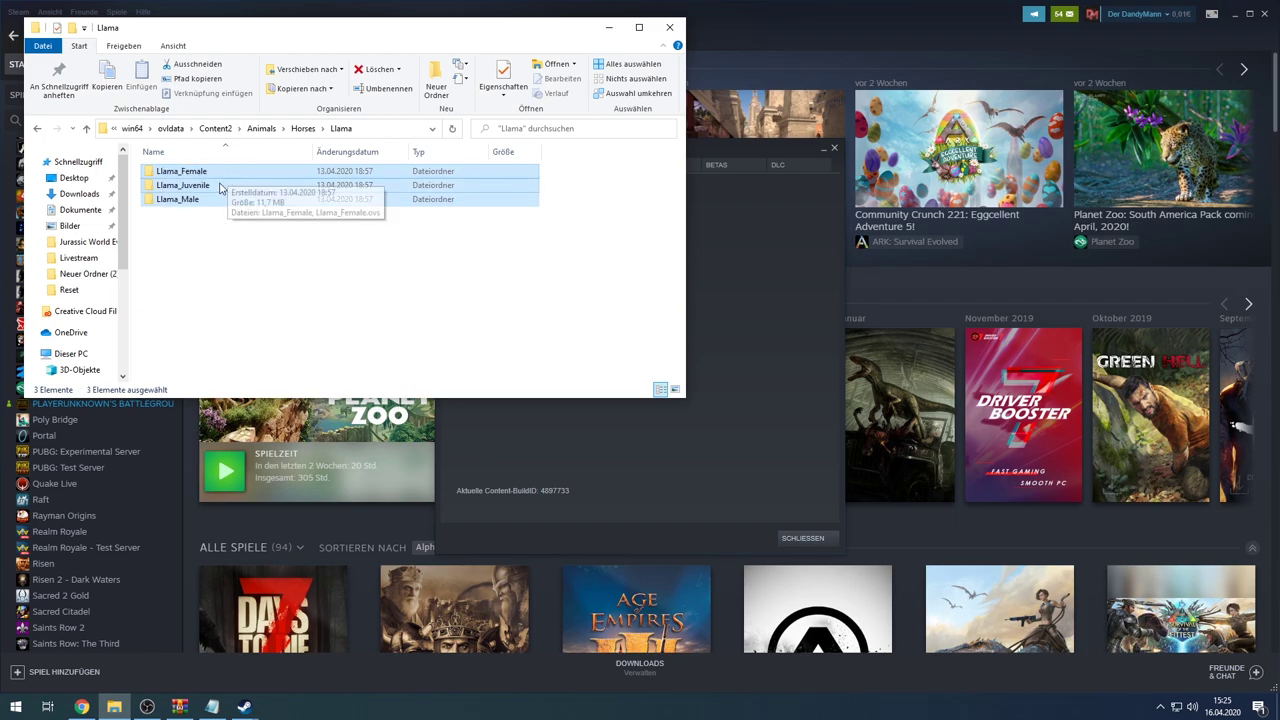
right_click(194, 188)
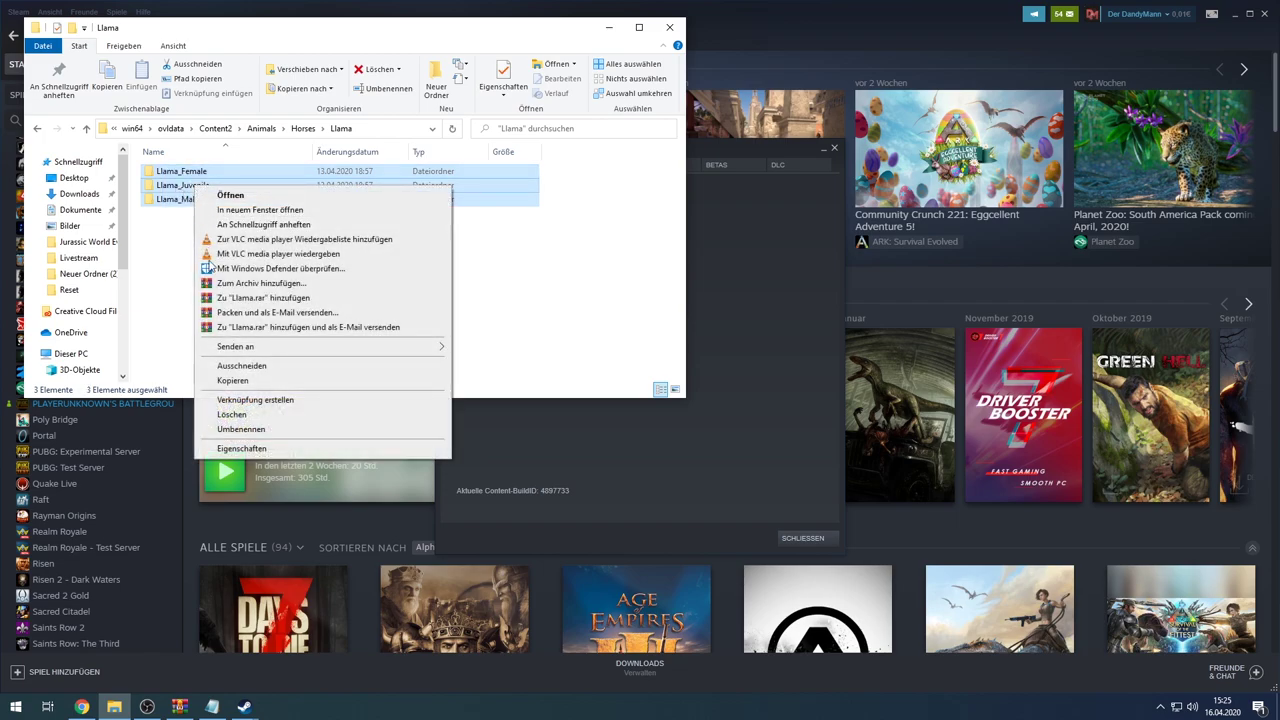
click(232, 381)
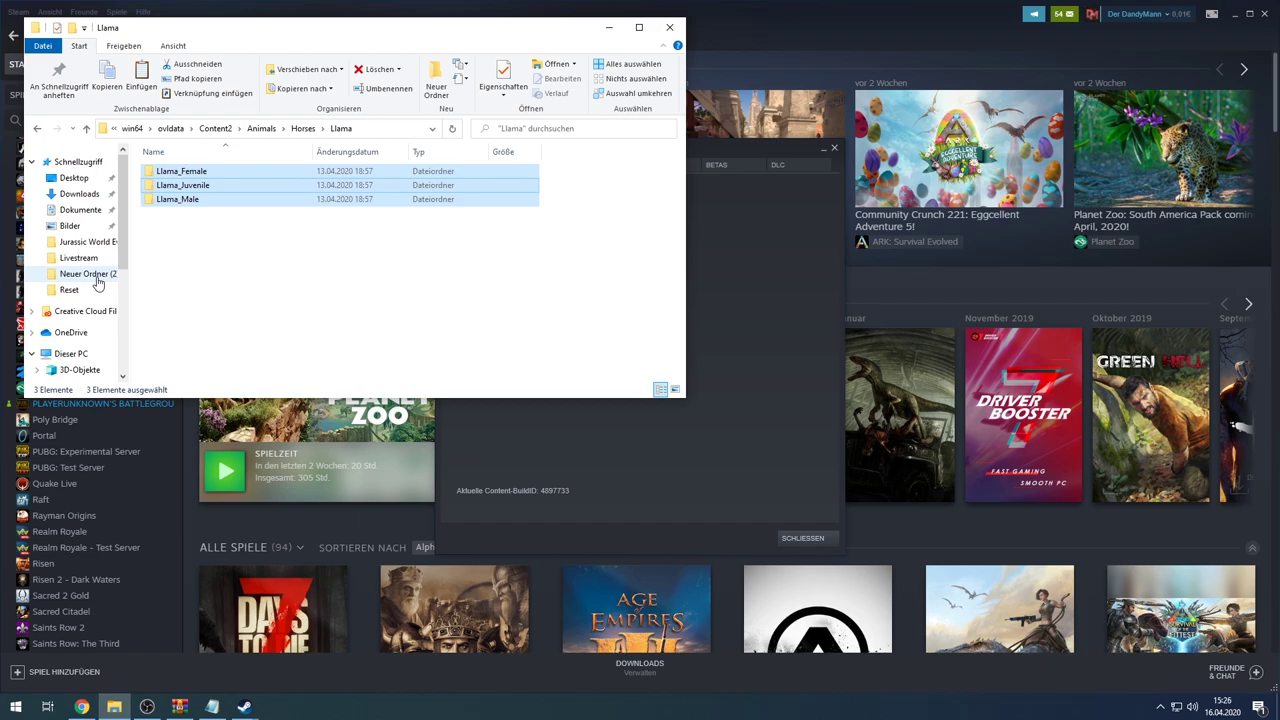
click(434, 272)
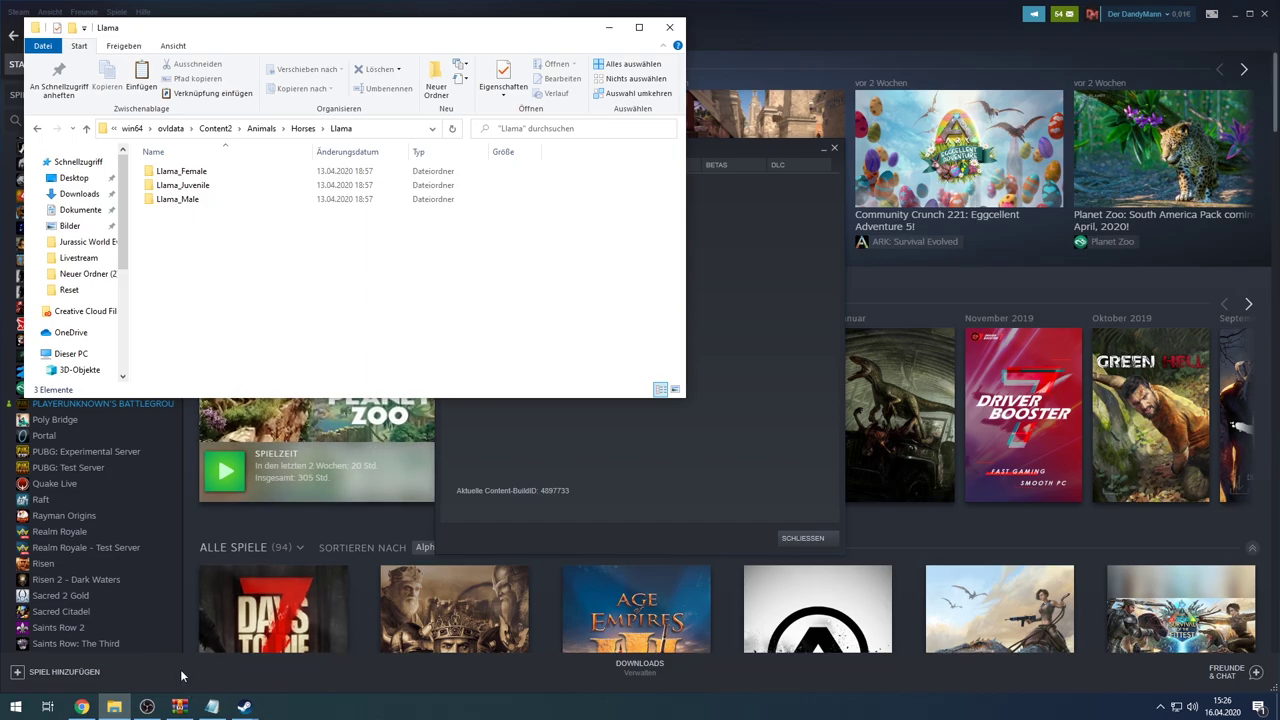
Bring up the mod archive beside the Llama folder window and go through its Llama_Female and Llama_Male OVL and OVS files.
click(179, 706)
drag(486, 40, 667, 62)
drag(427, 44, 590, 87)
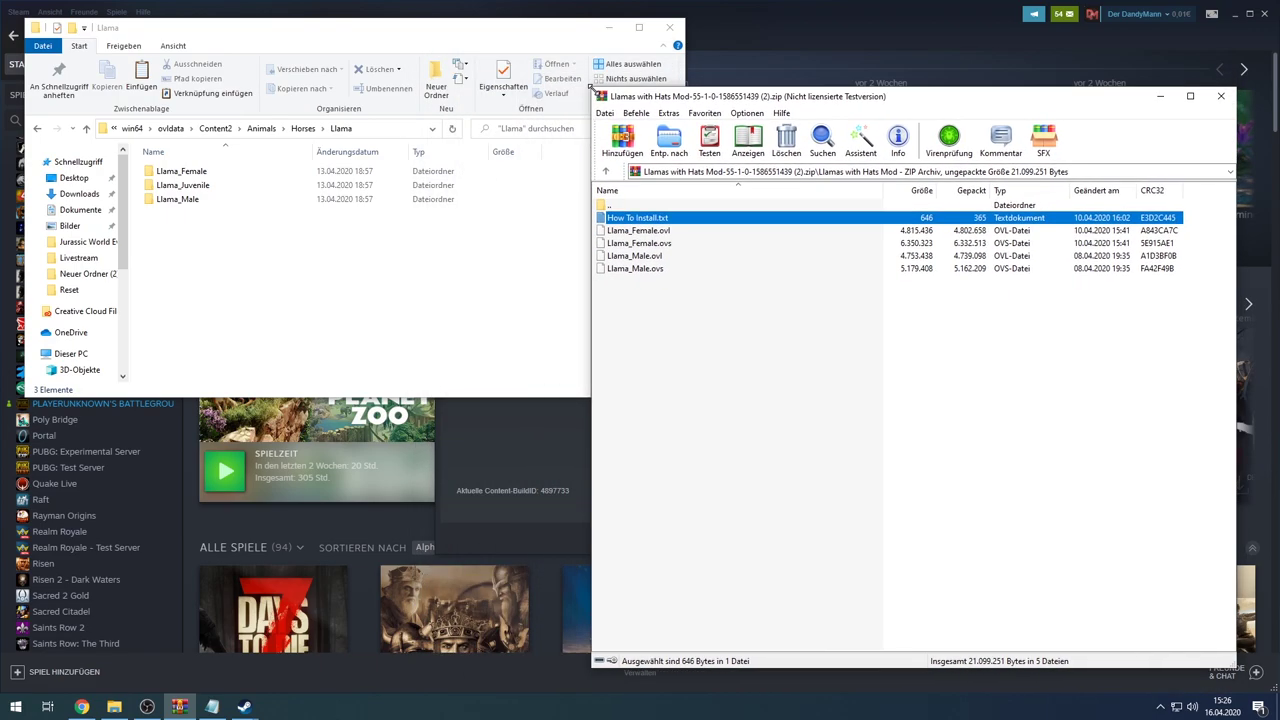
click(674, 370)
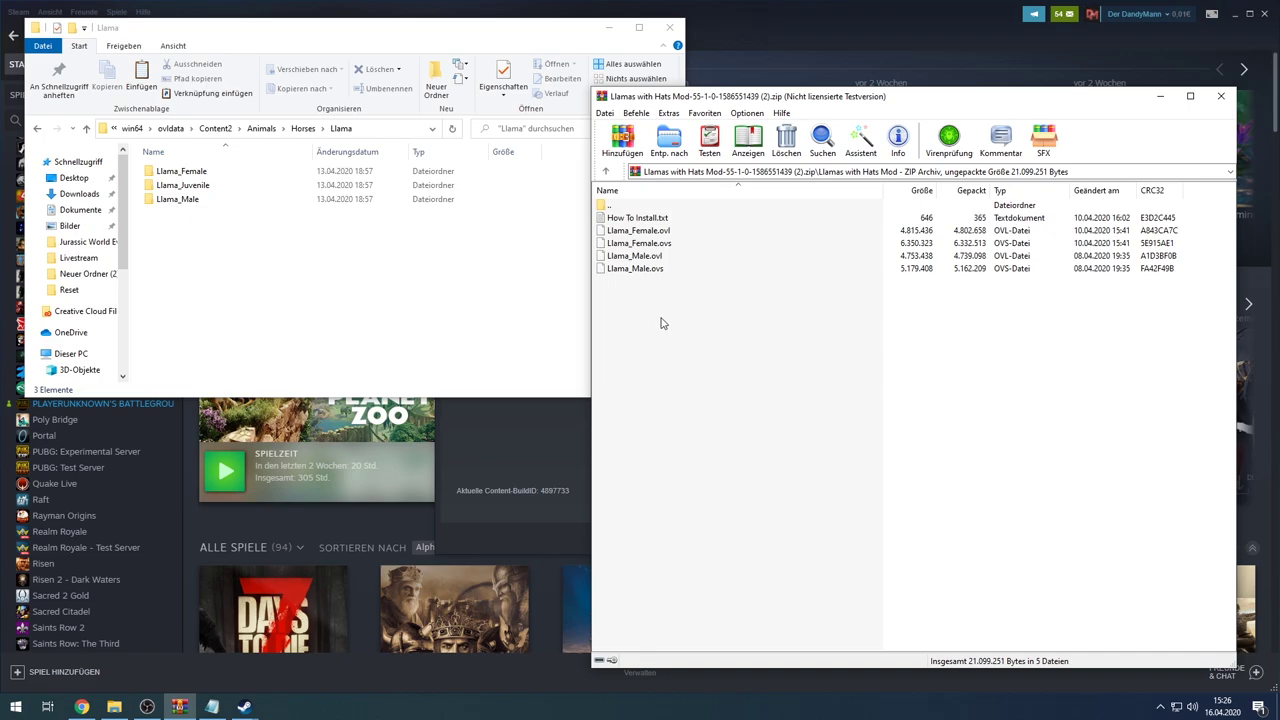
click(643, 232)
click(644, 244)
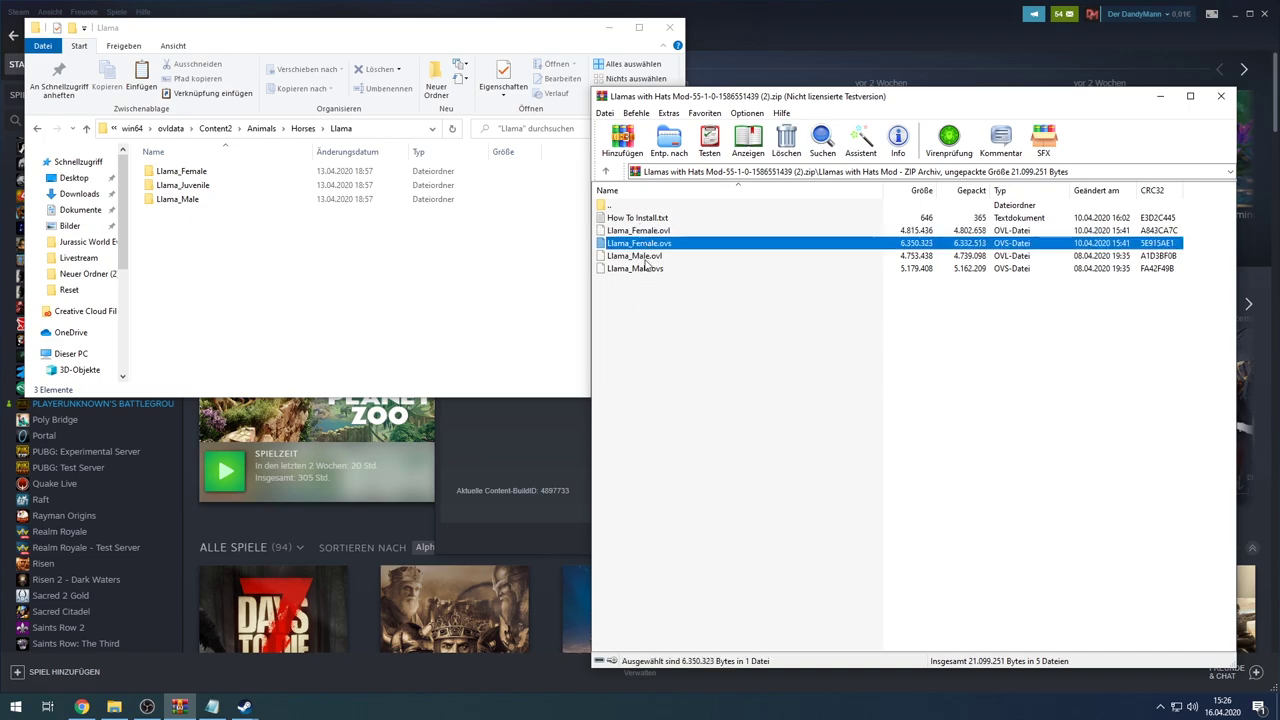
click(645, 257)
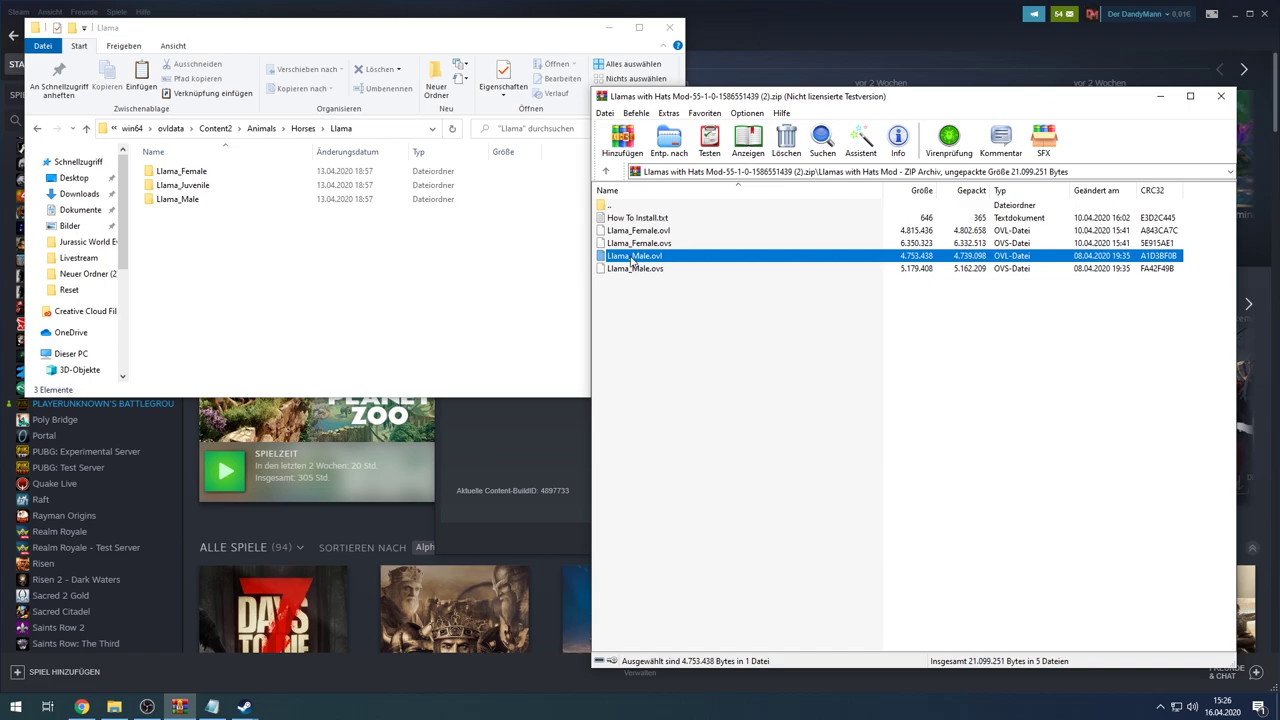
click(638, 269)
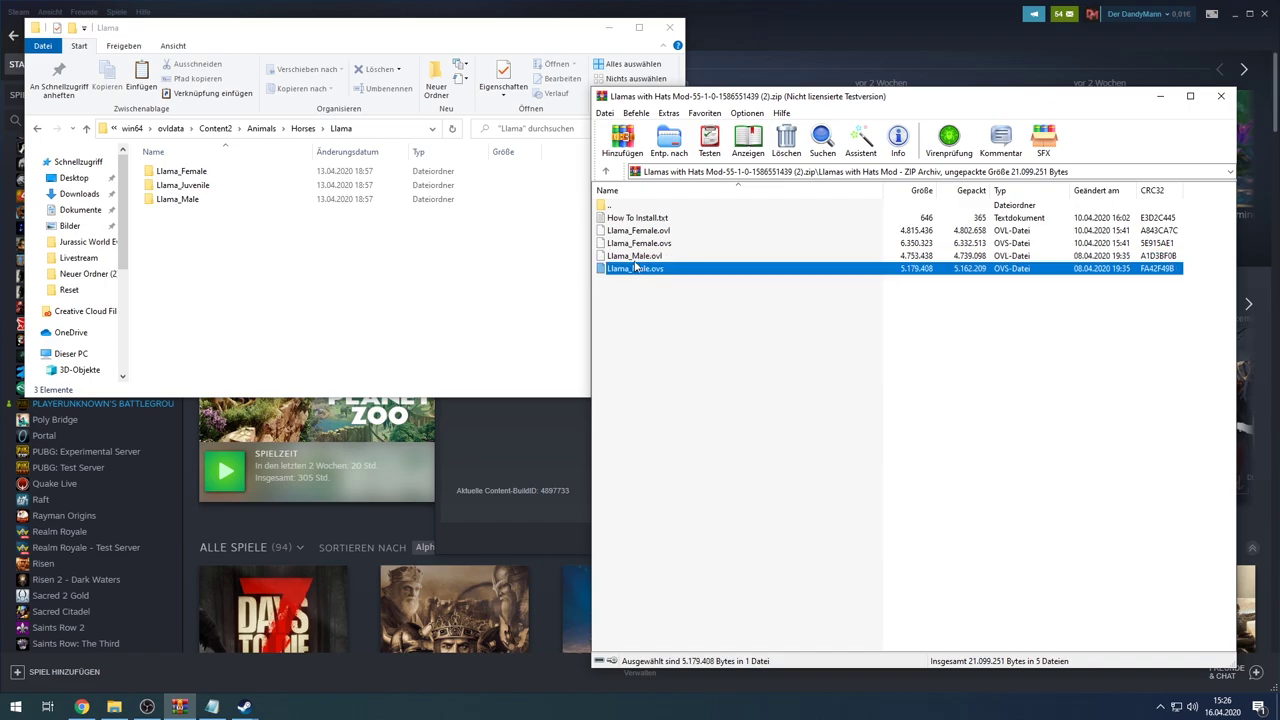
Transfer Llama_Male.ovl and Llama_Male.ovs from the archive into the Llama_Male folder, replacing the existing files.
double_click(180, 200)
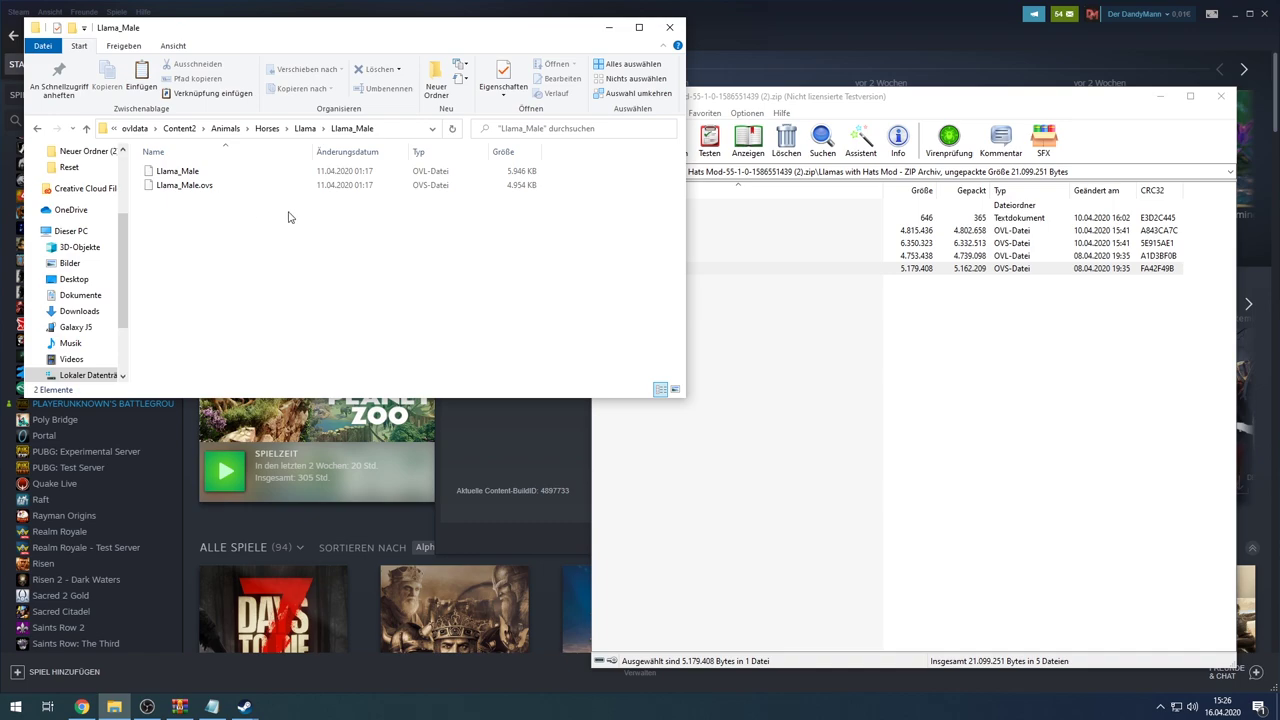
click(786, 382)
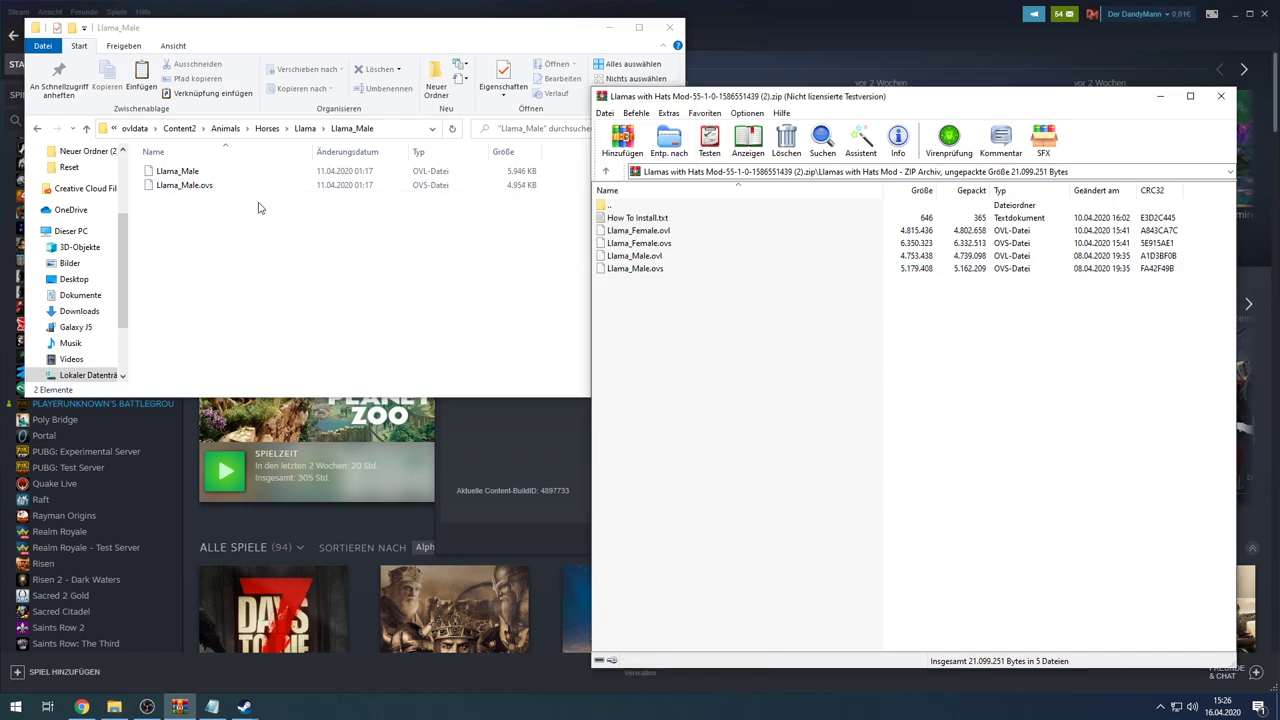
click(180, 185)
click(866, 368)
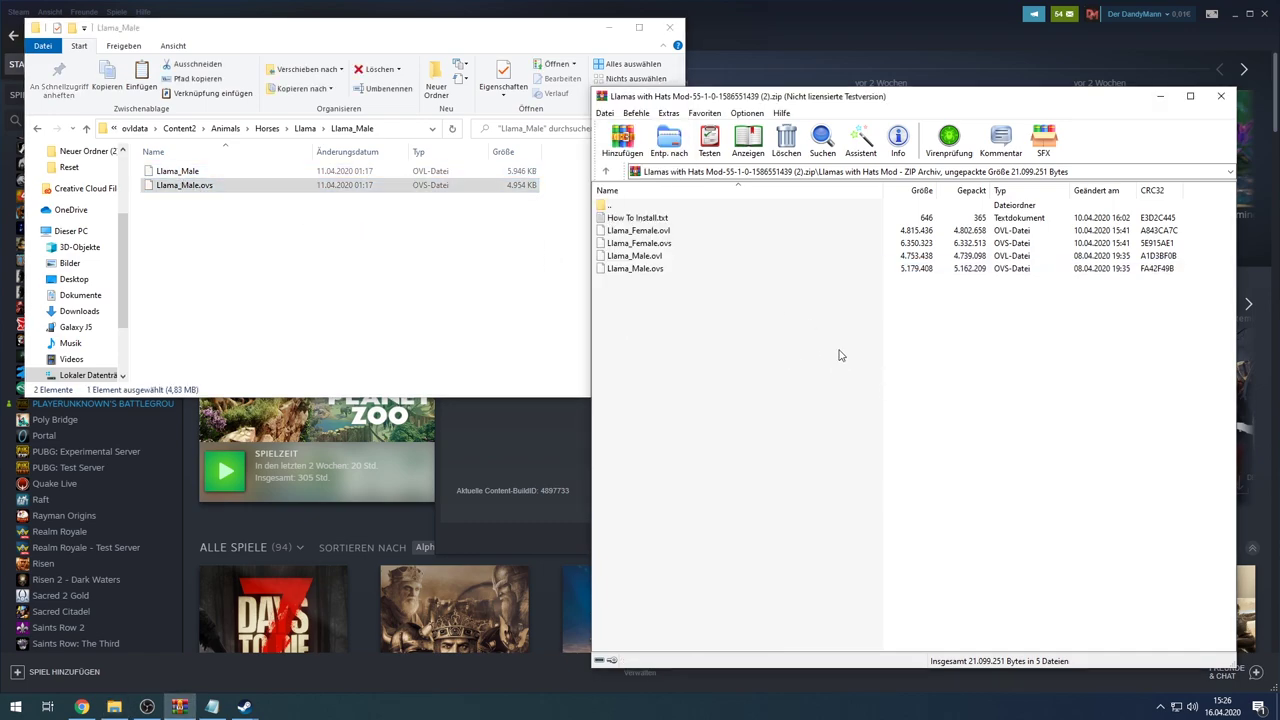
click(642, 270)
shift+click(641, 259)
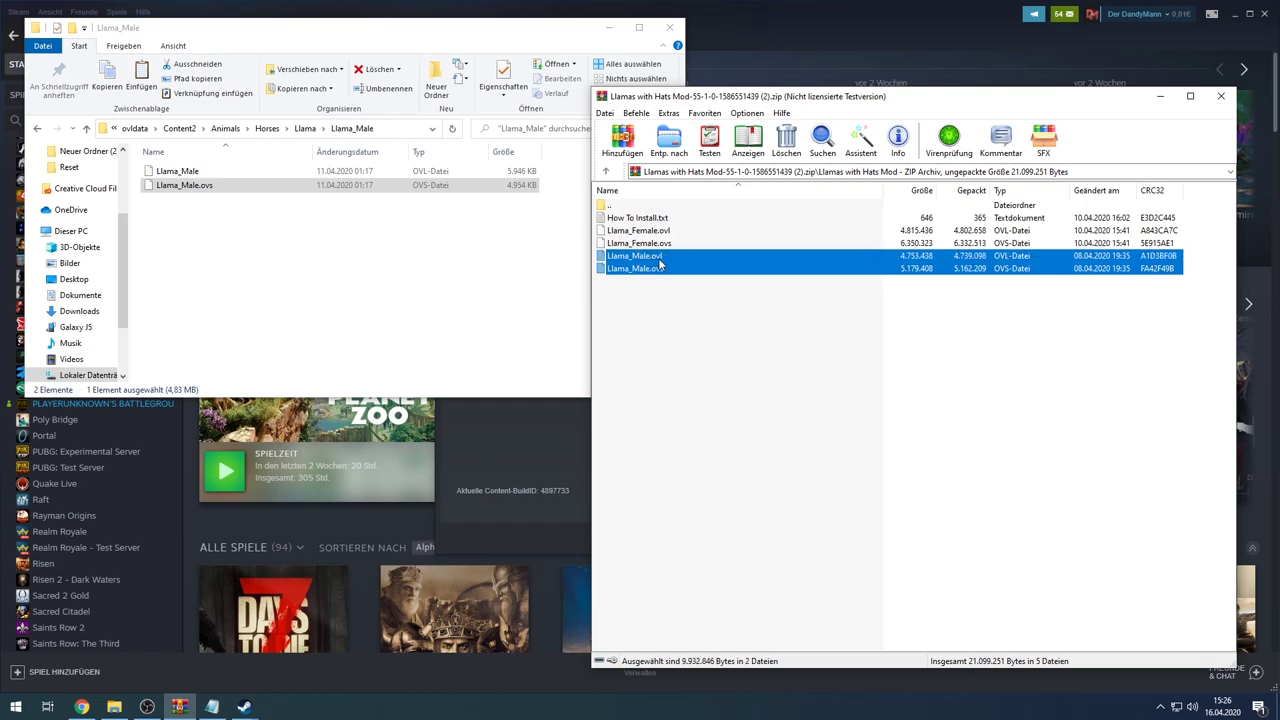
drag(659, 260, 366, 257)
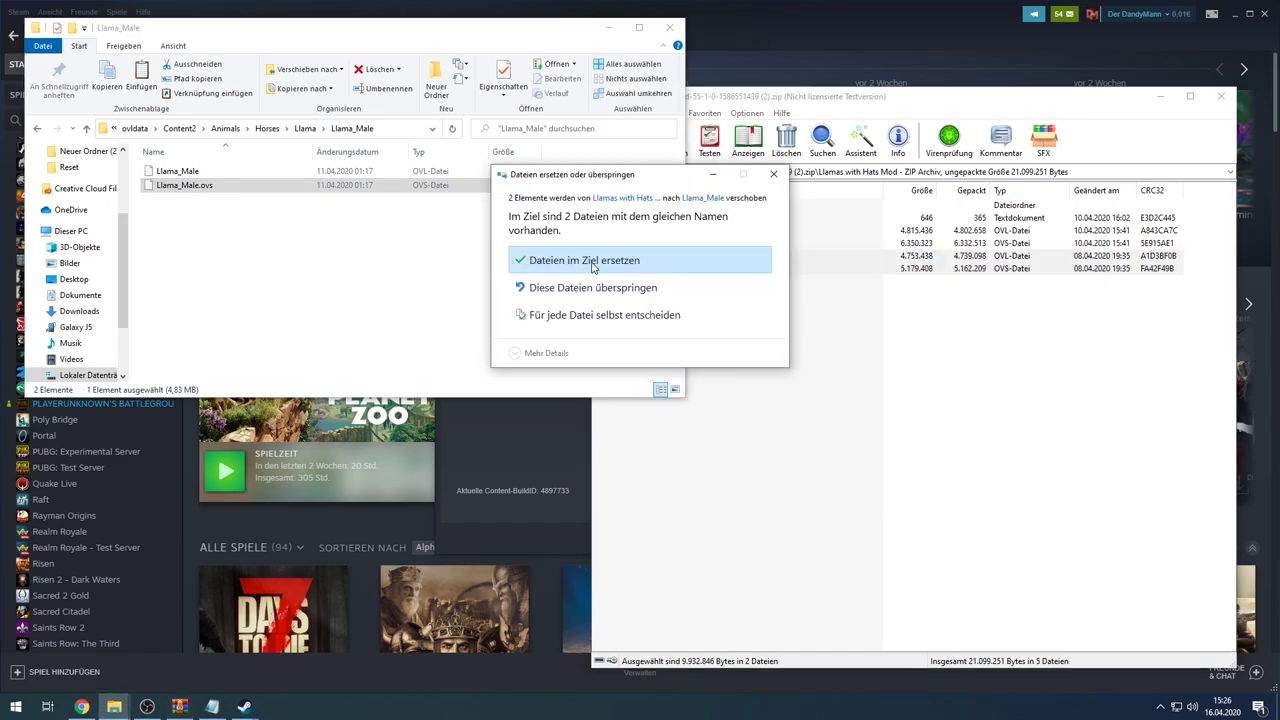
click(590, 262)
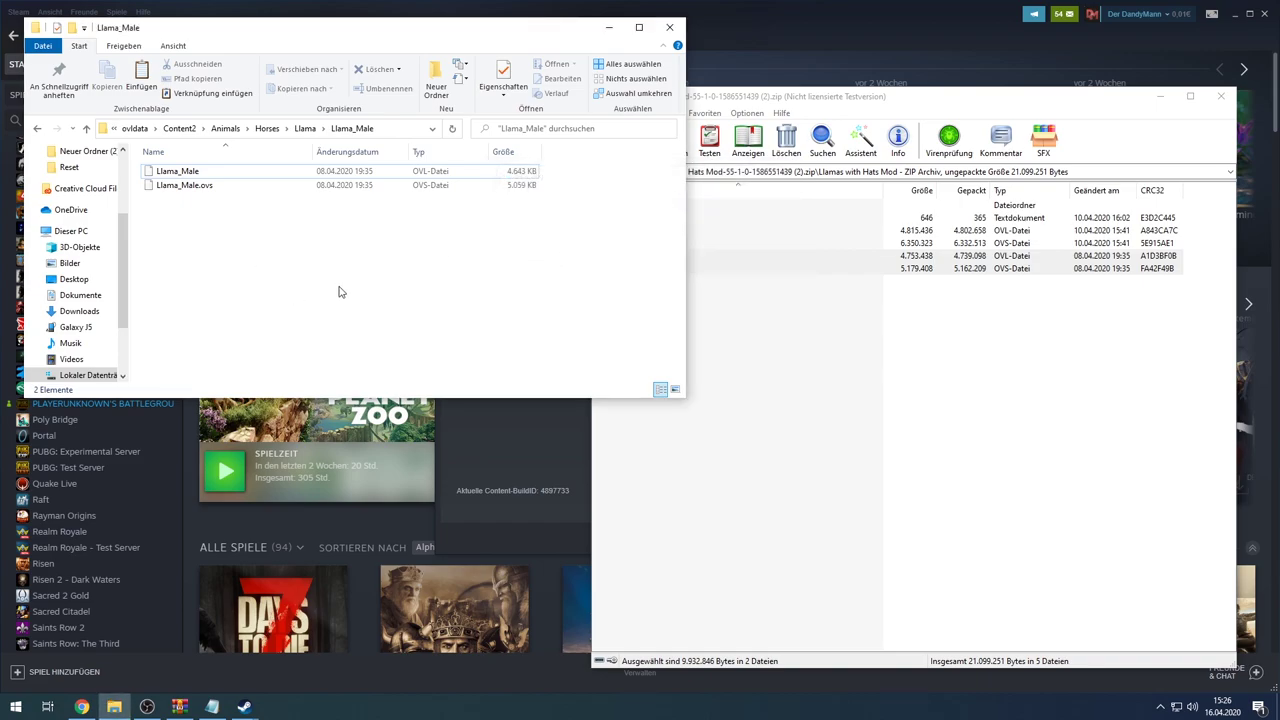
Replace the files in the Llama_Female folder with the archive's Llama_Female.ovl and Llama_Female.ovs, and close the archive.
click(38, 131)
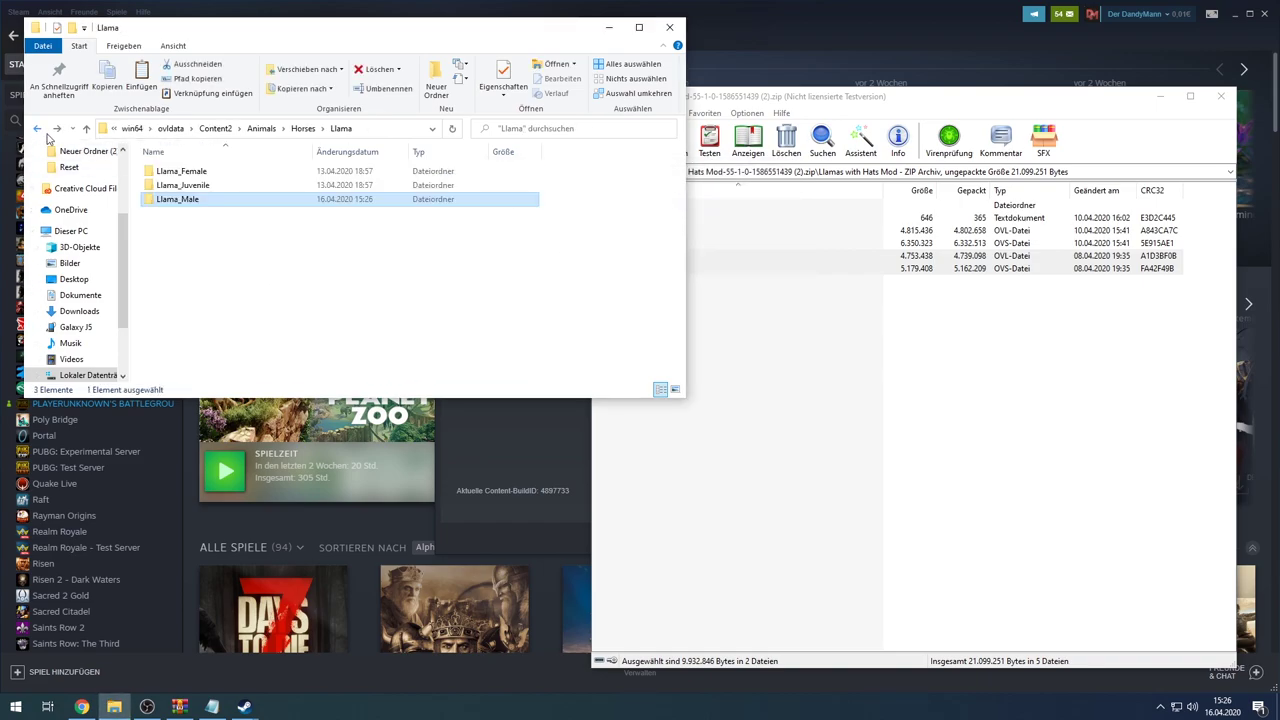
double_click(185, 172)
click(850, 424)
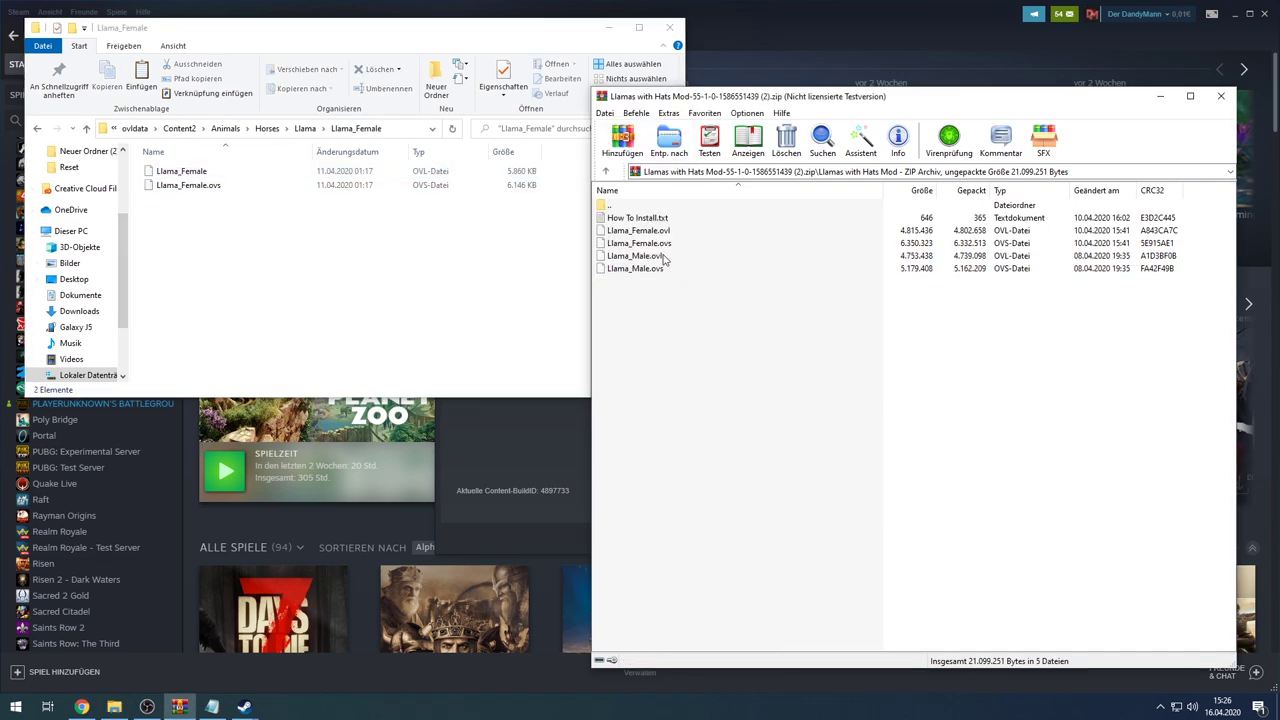
click(663, 244)
ctrl+click(657, 232)
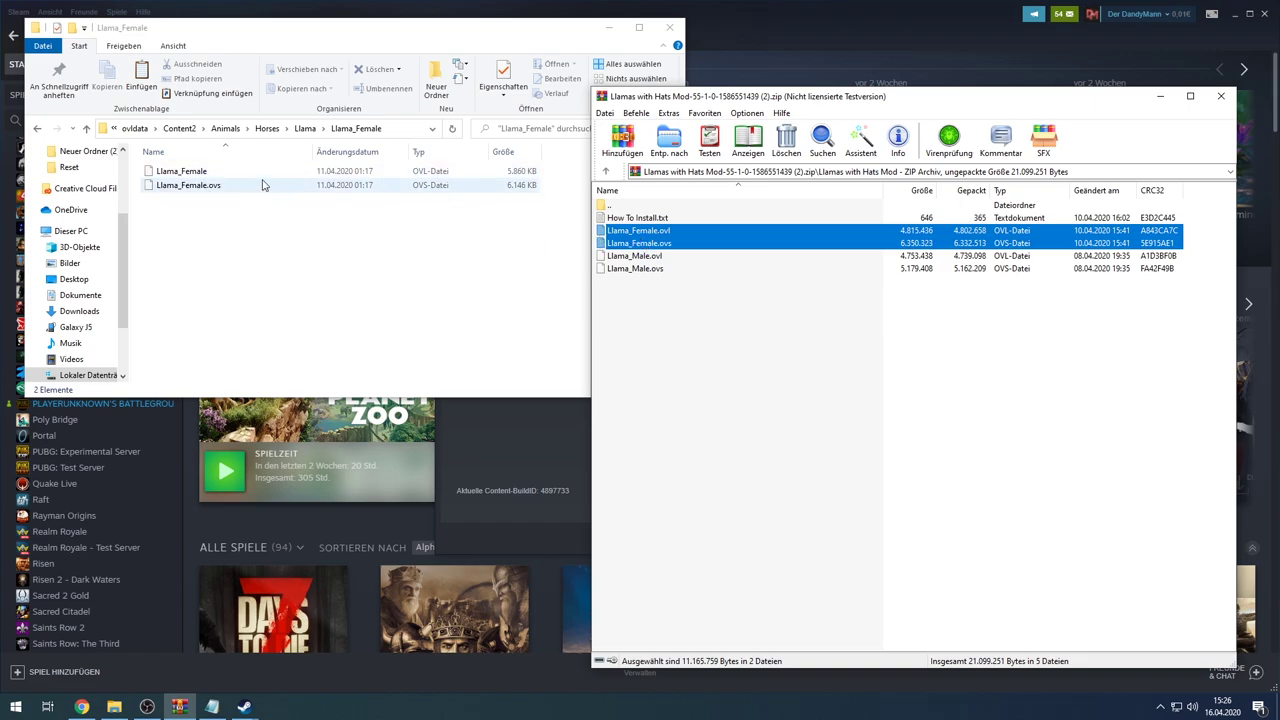
drag(638, 233, 297, 237)
click(584, 260)
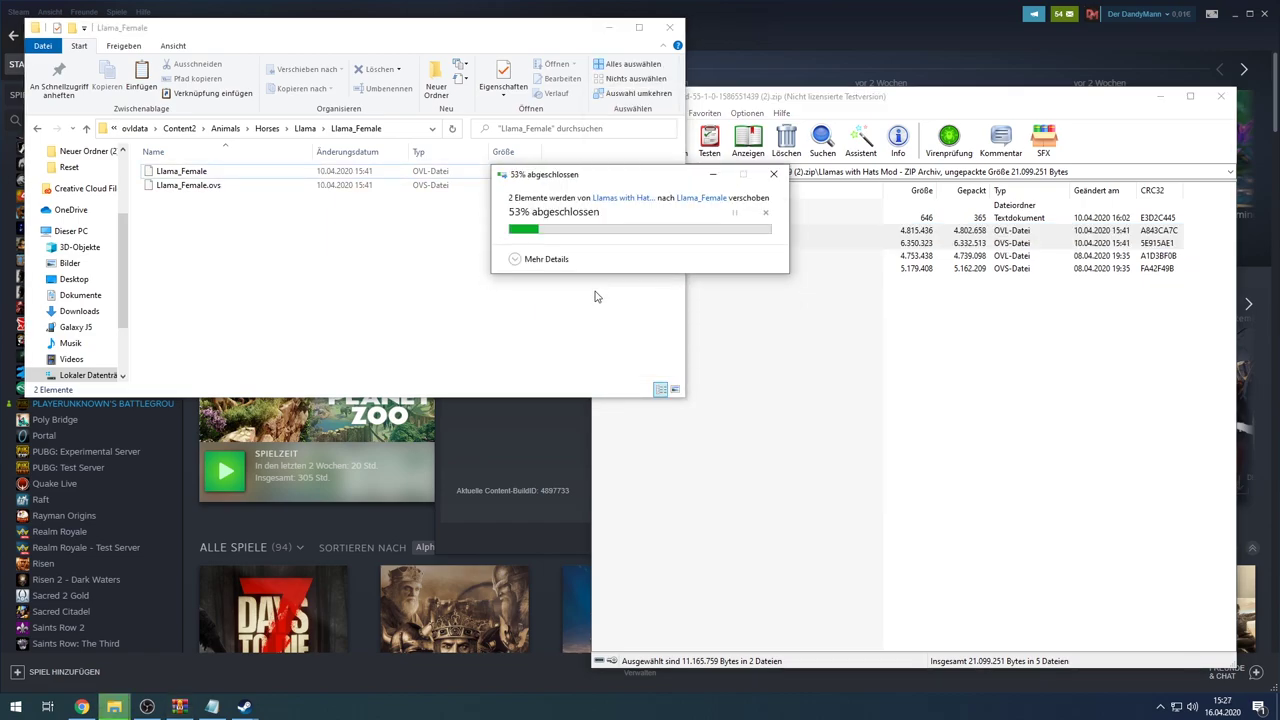
click(834, 364)
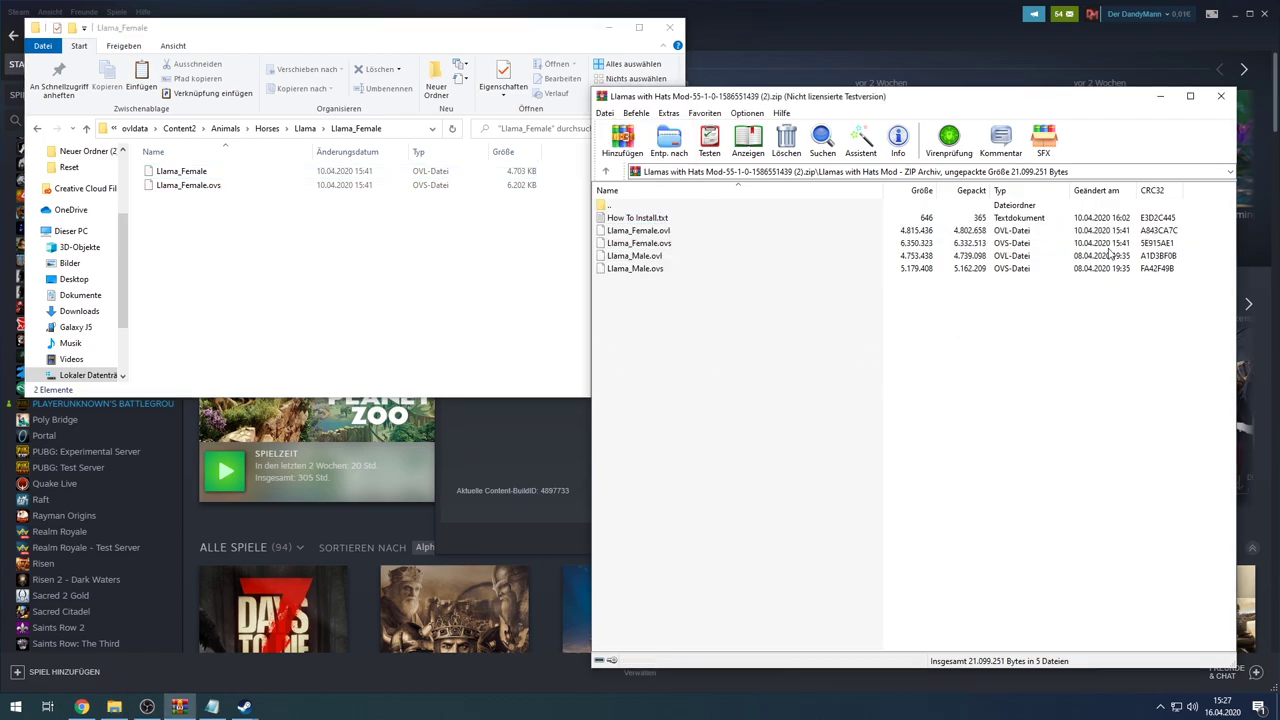
click(1220, 96)
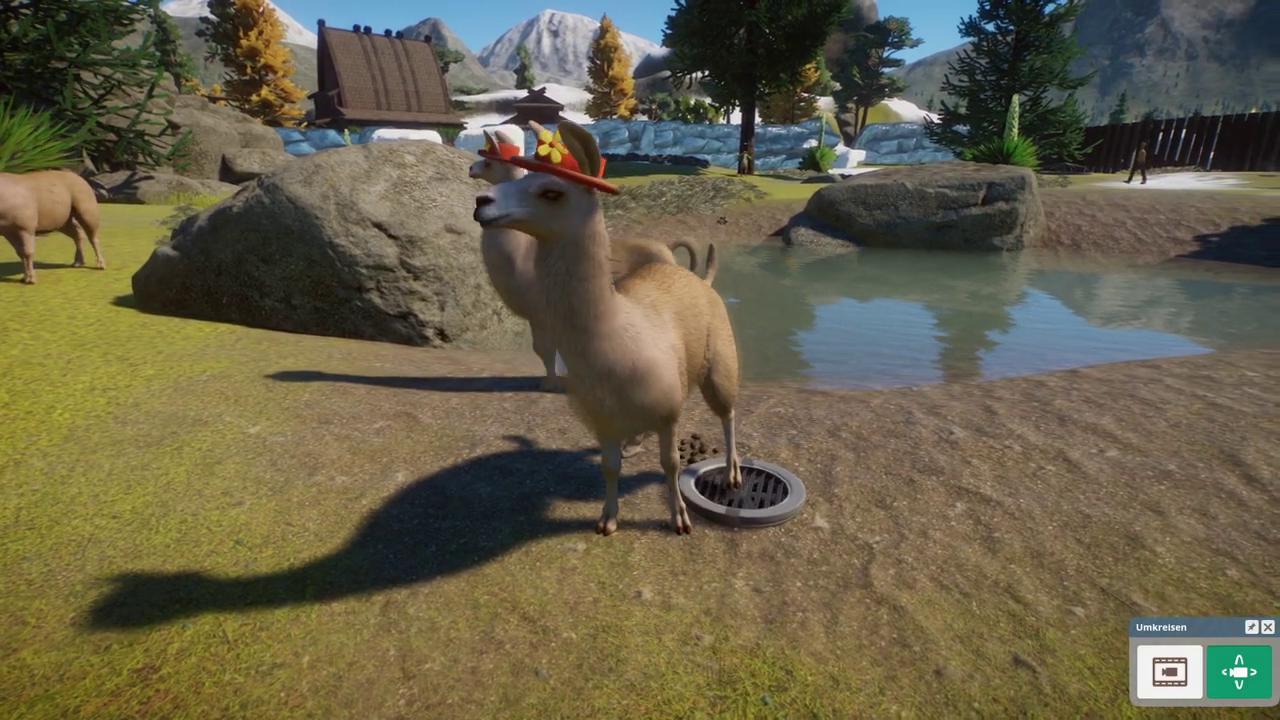
In Planet Zoo, leave the orbit camera view and bring up the details of the male llama standing in the tree's shade.
key(Escape)
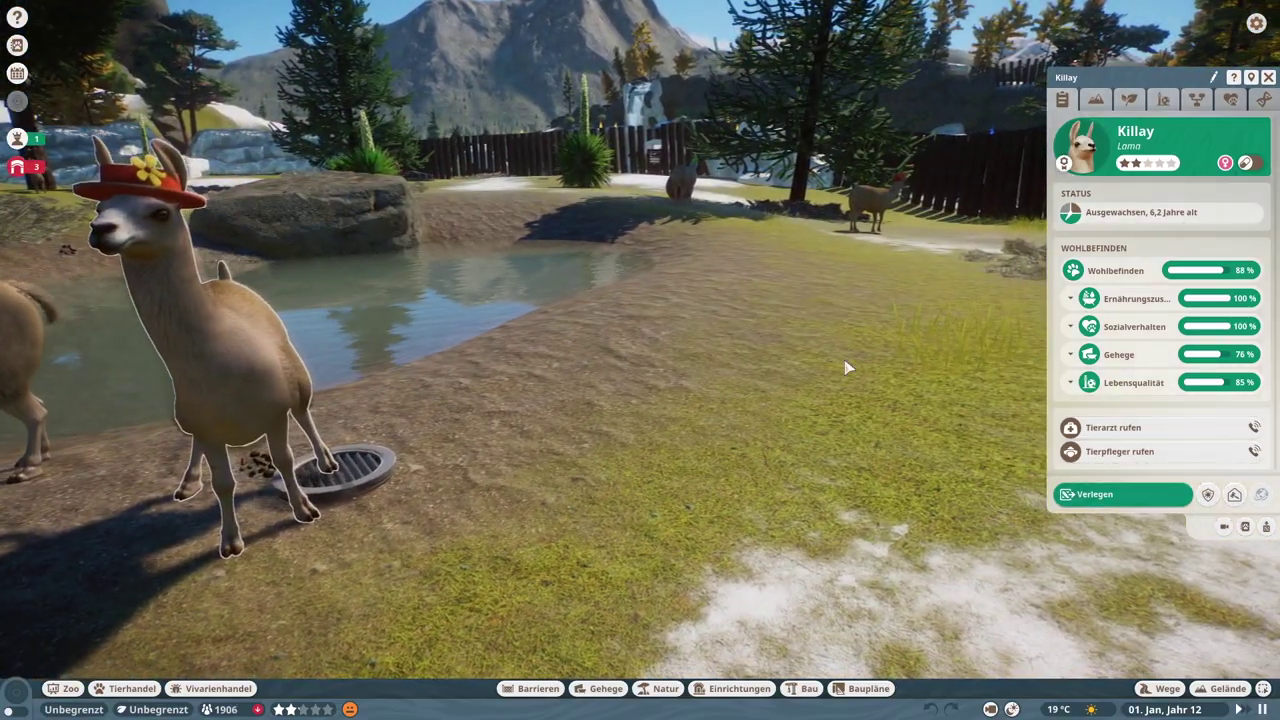
click(845, 368)
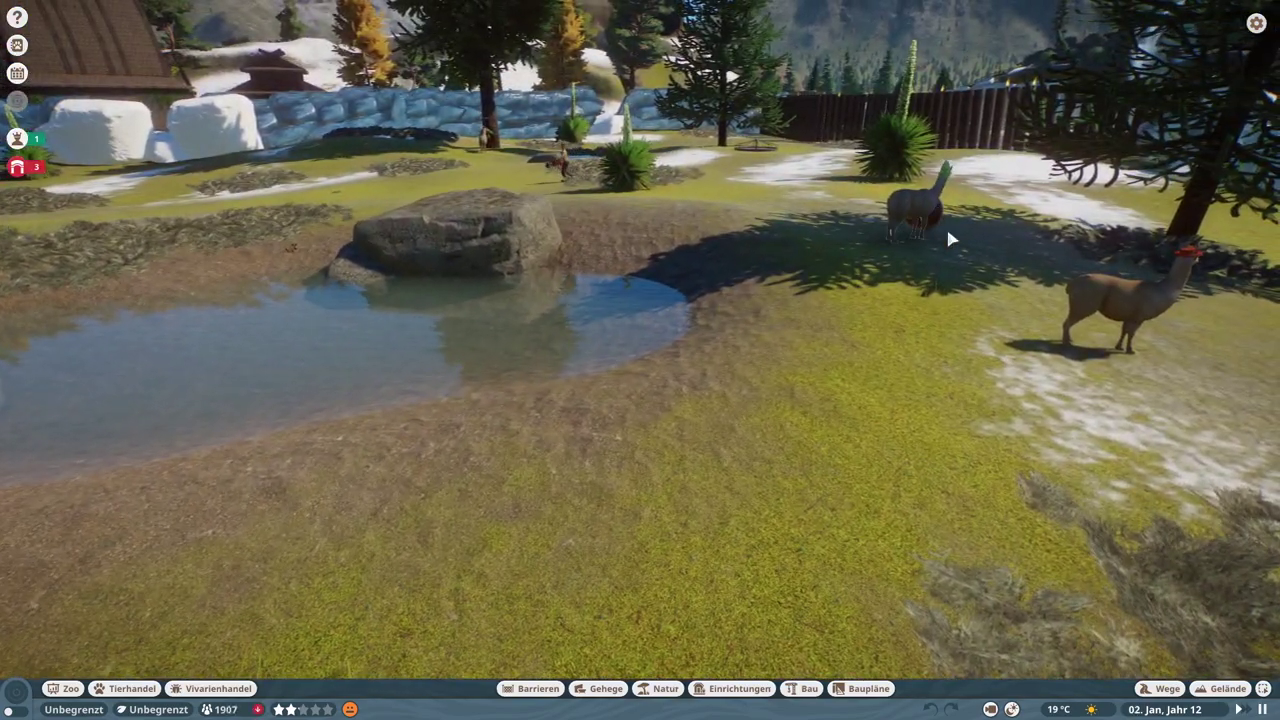
click(946, 225)
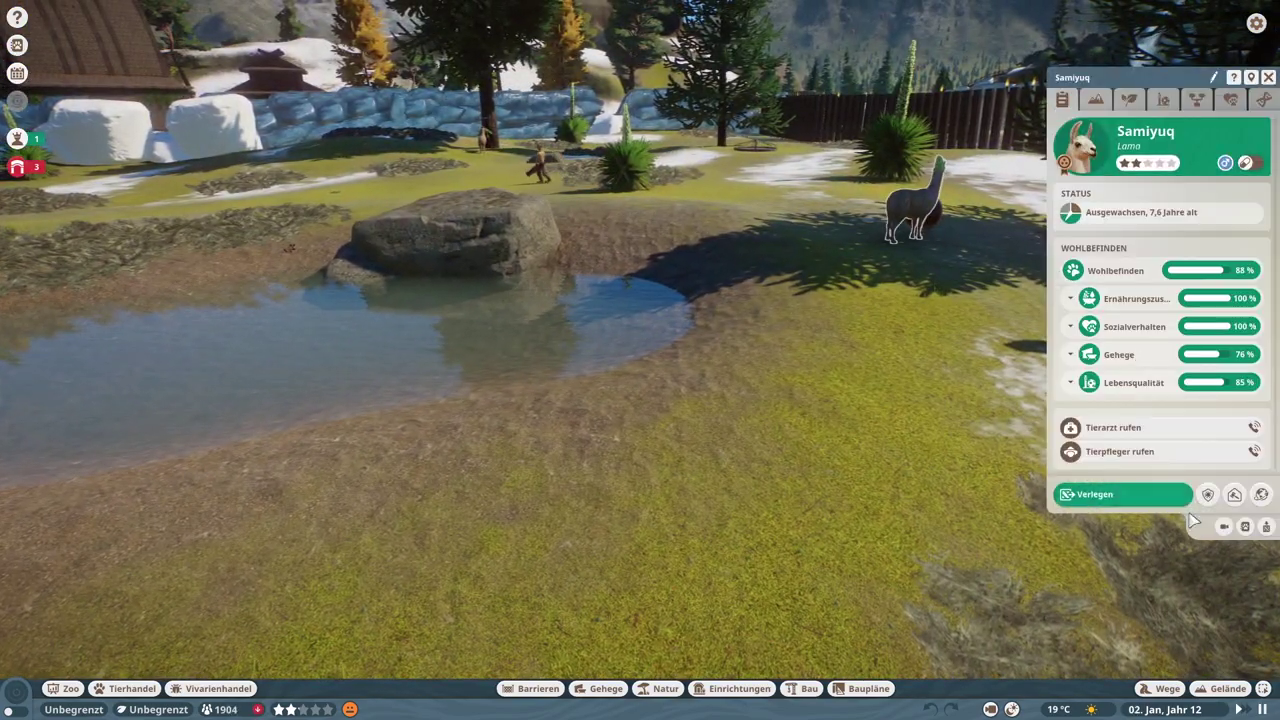
Start the animal camera view for the selected male llama.
click(1226, 527)
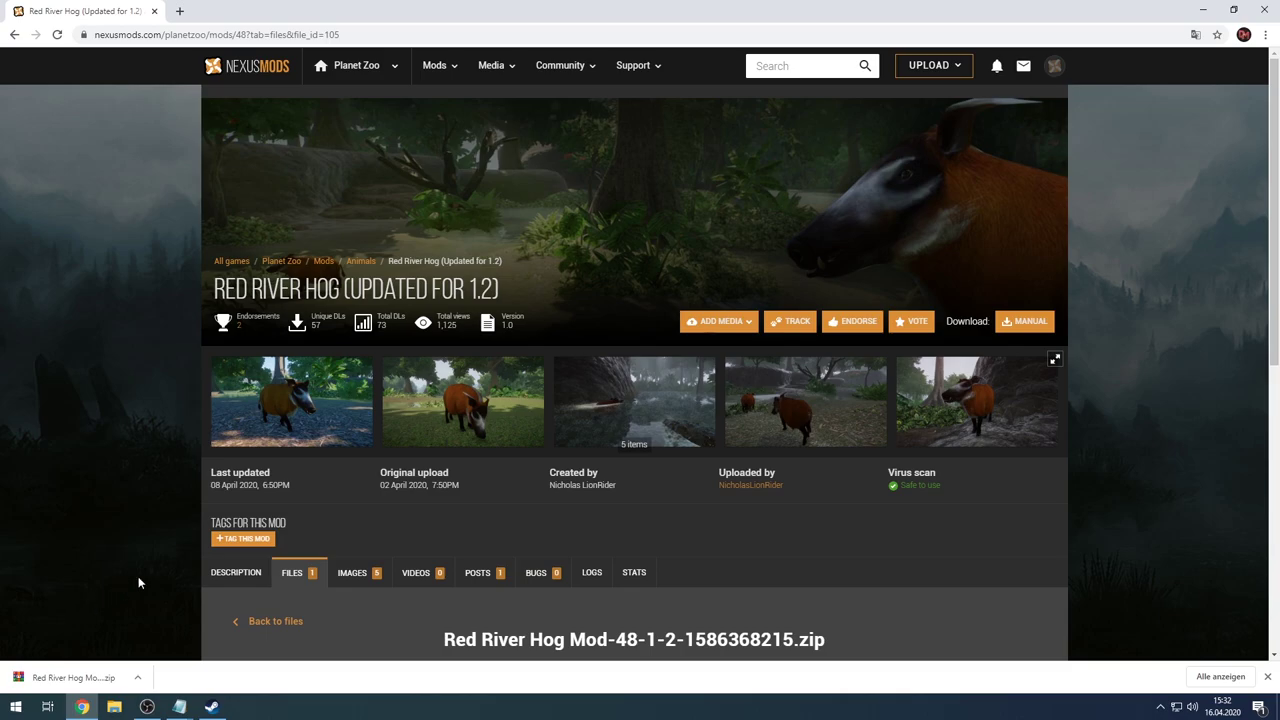
On the Red River Hog mod page in the browser, look through the five preview images and leave the gallery.
click(305, 397)
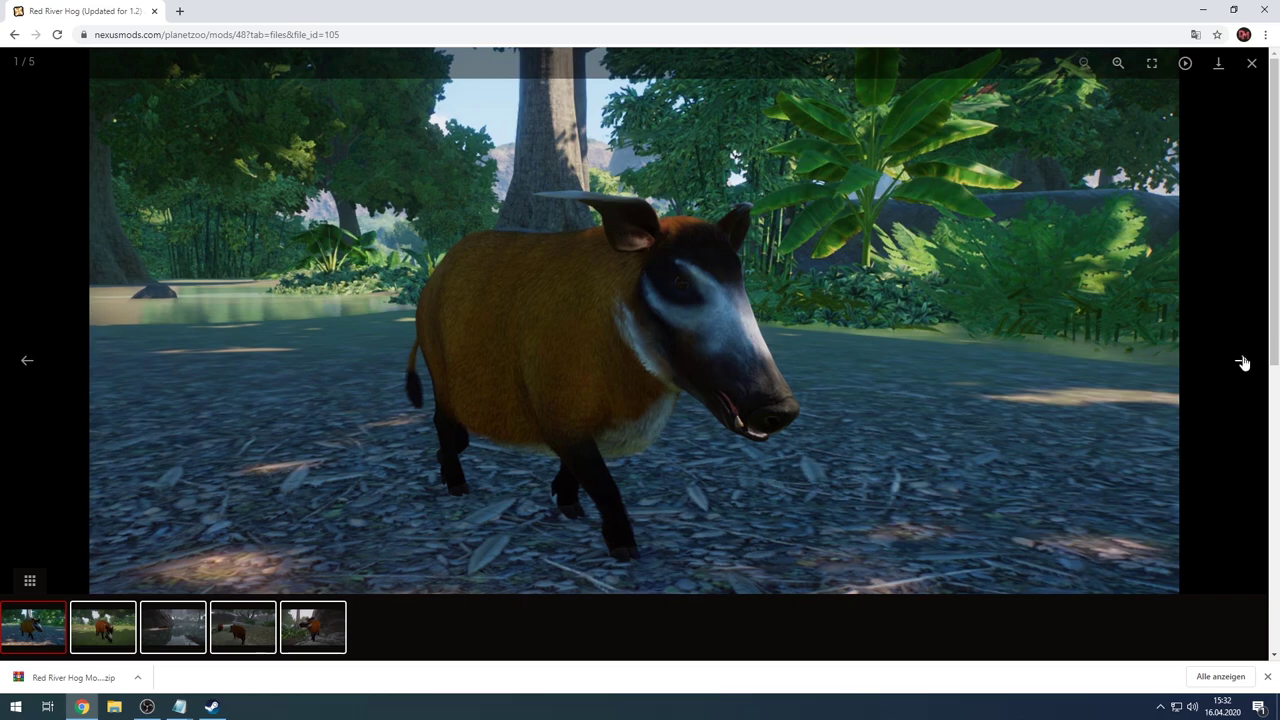
click(1241, 361)
click(1241, 361)
click(1241, 361)
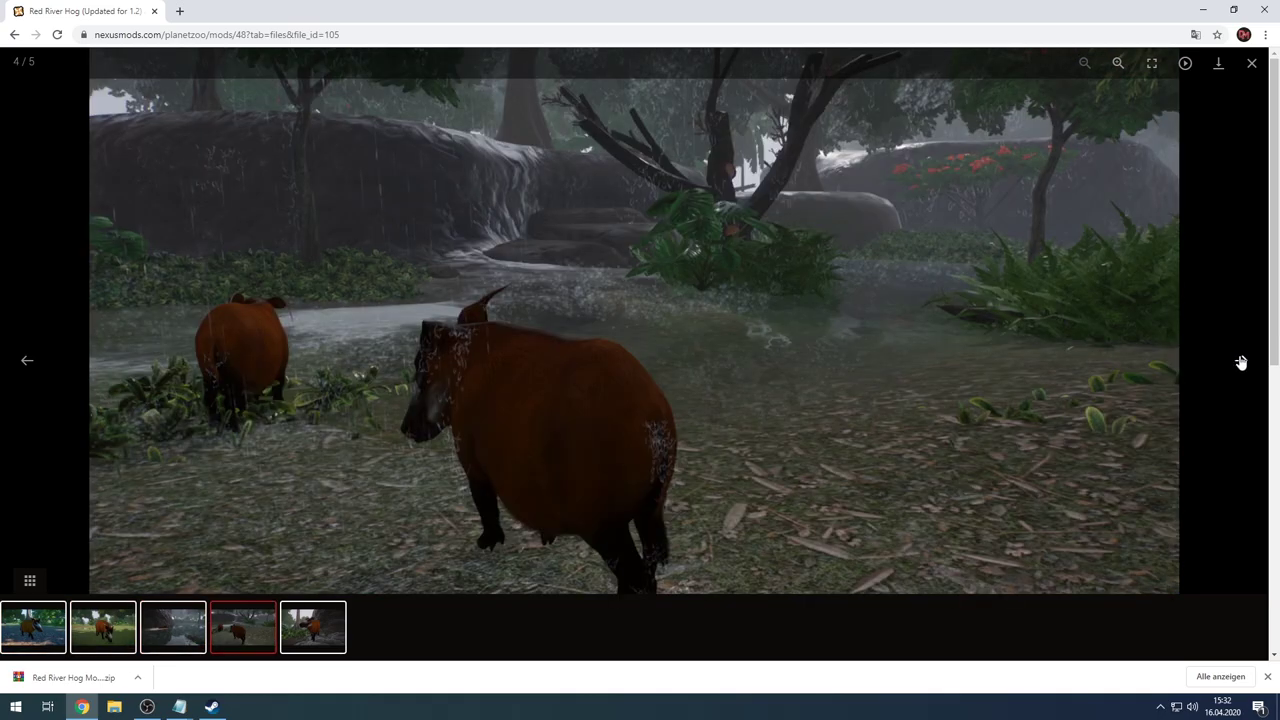
click(1241, 361)
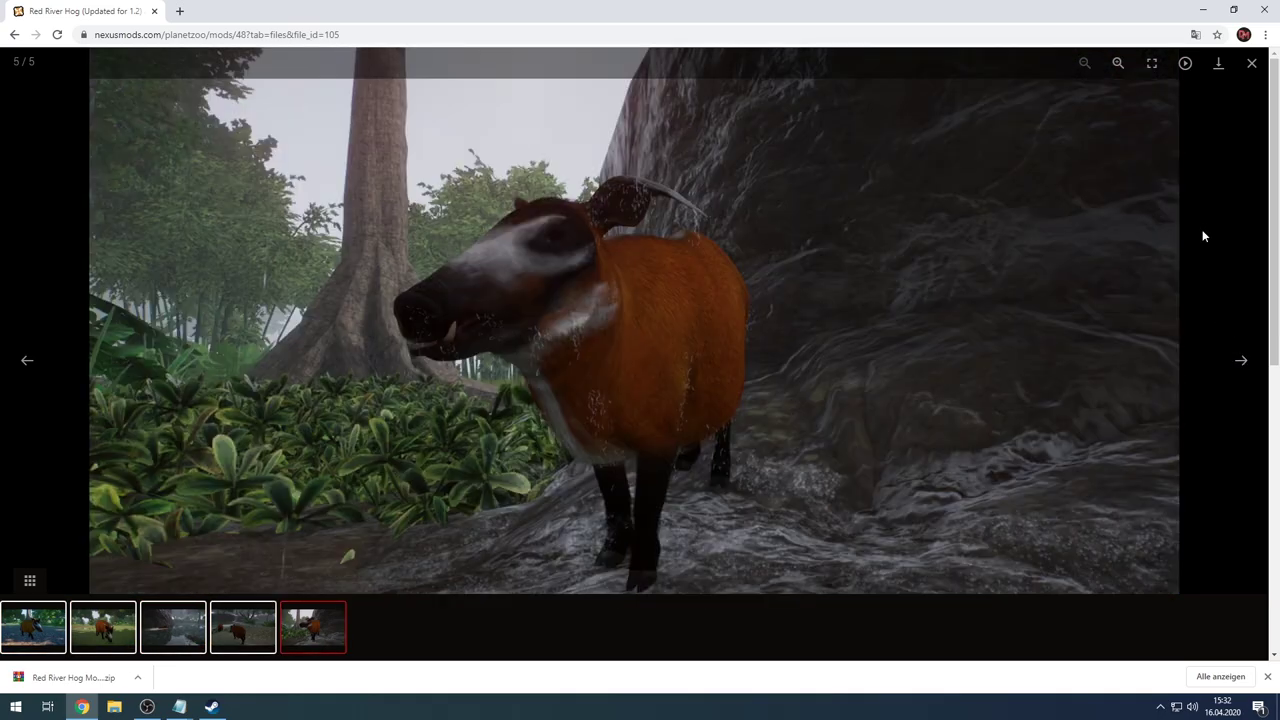
click(1251, 63)
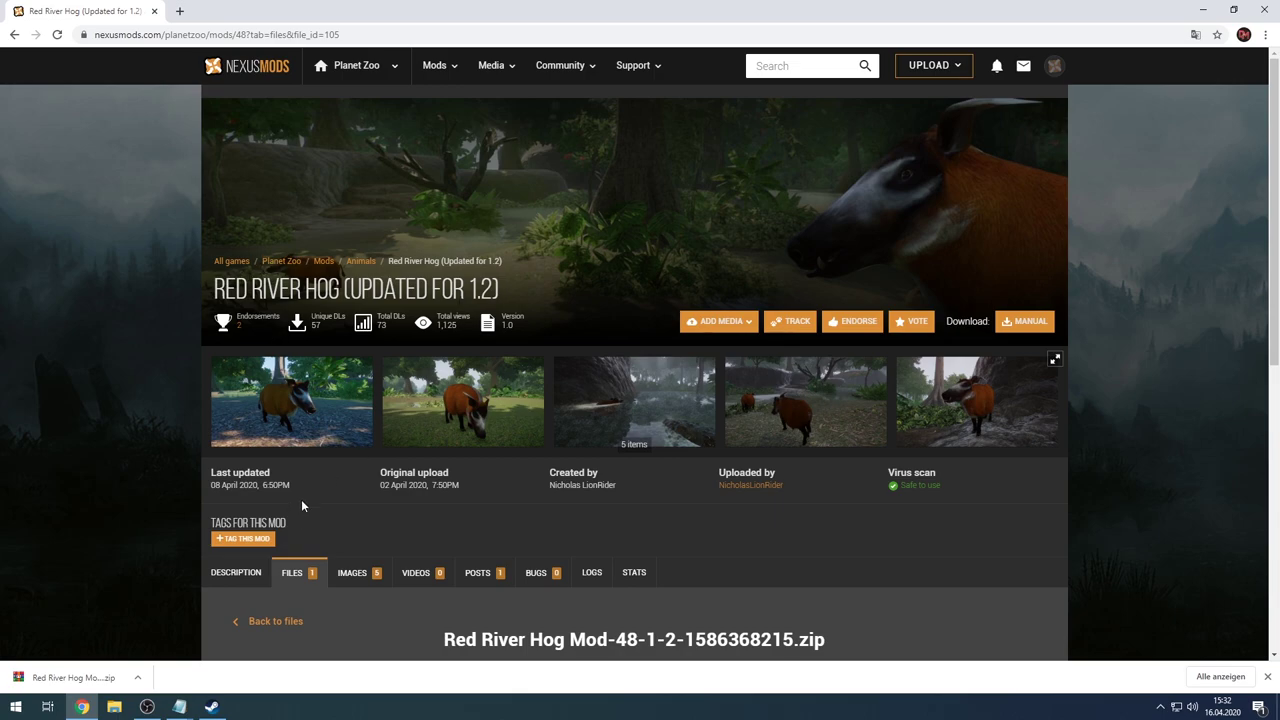
Open the downloaded Red River Hog archive at its Red River Hog Mod folder, dismiss the licence reminder, and reposition the archive window.
click(72, 677)
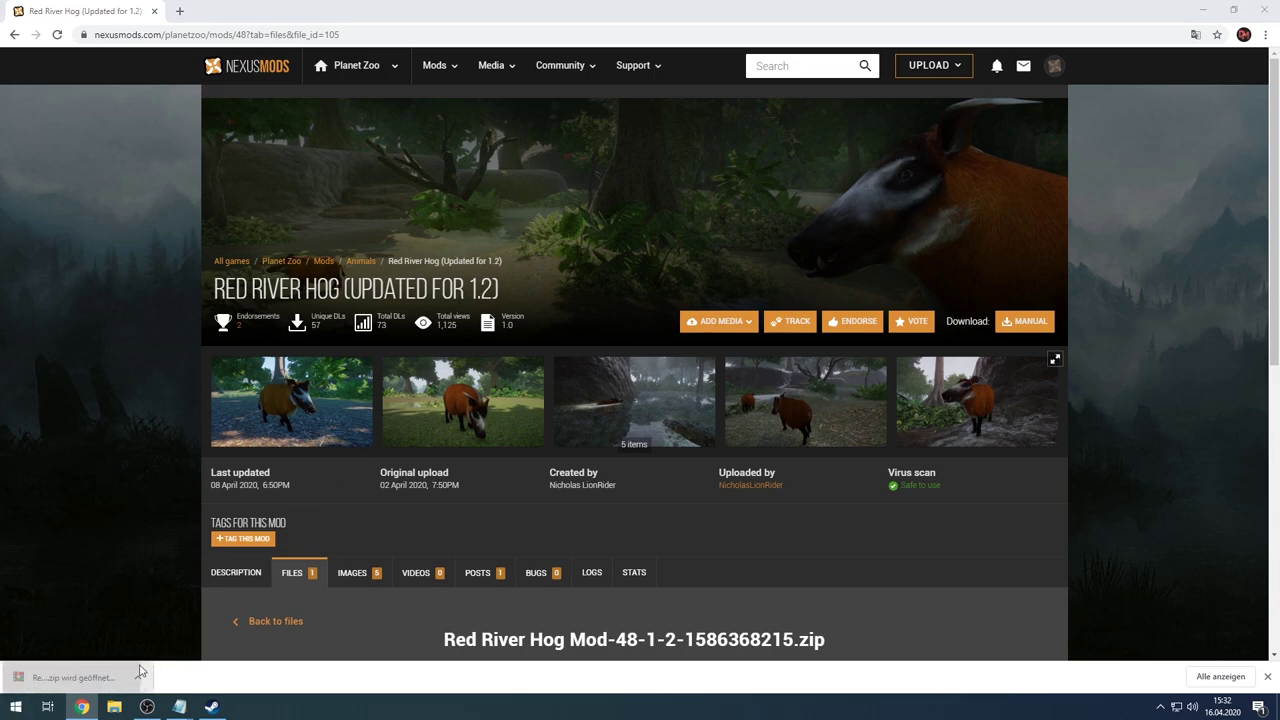
double_click(644, 220)
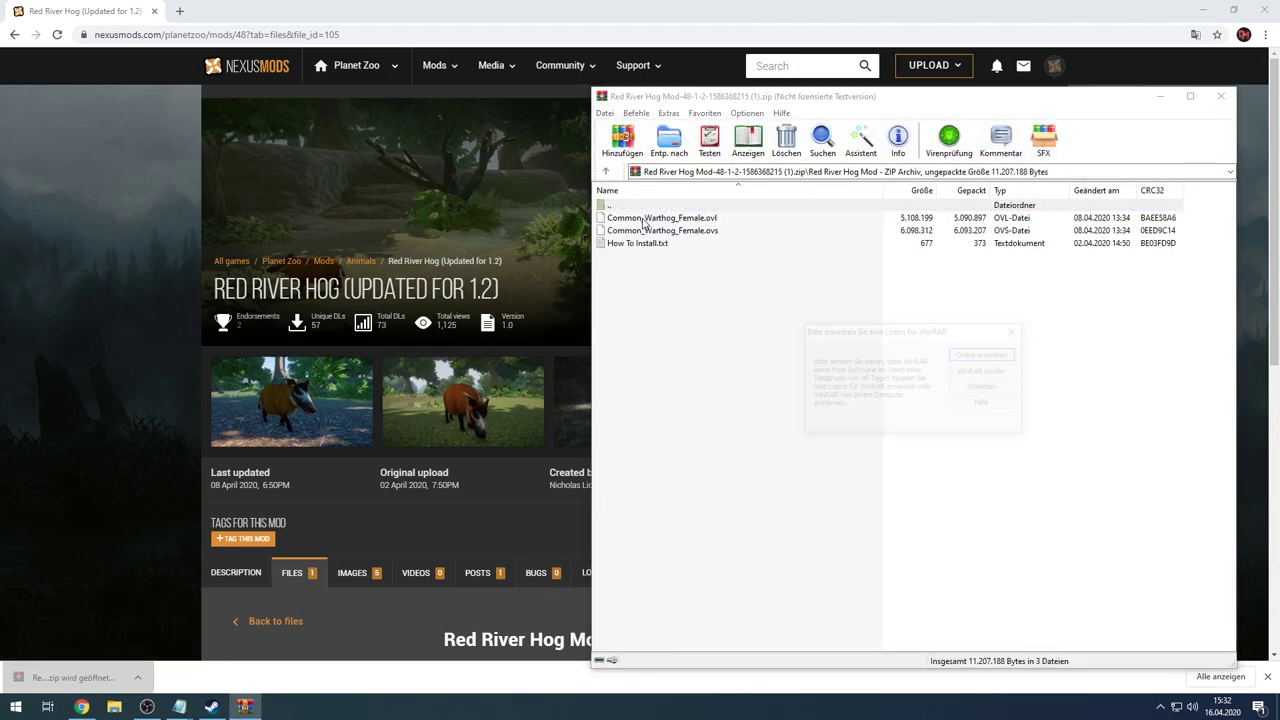
click(1017, 331)
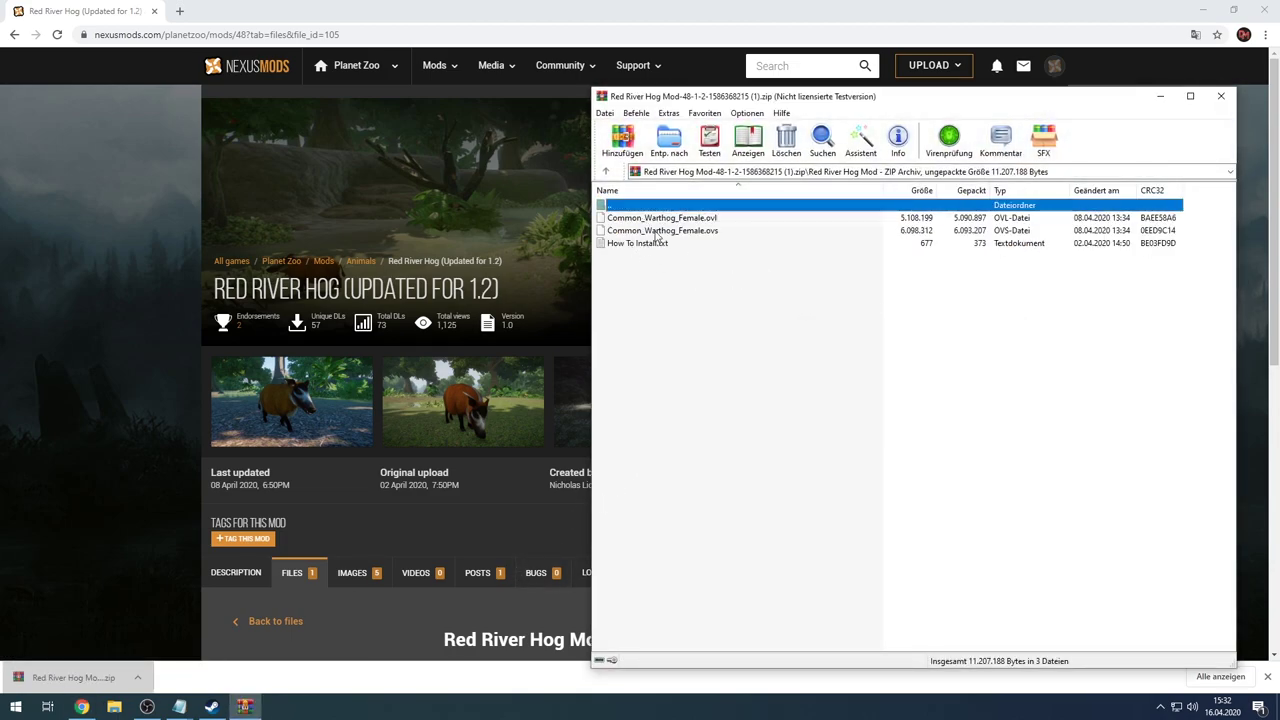
drag(731, 100, 584, 77)
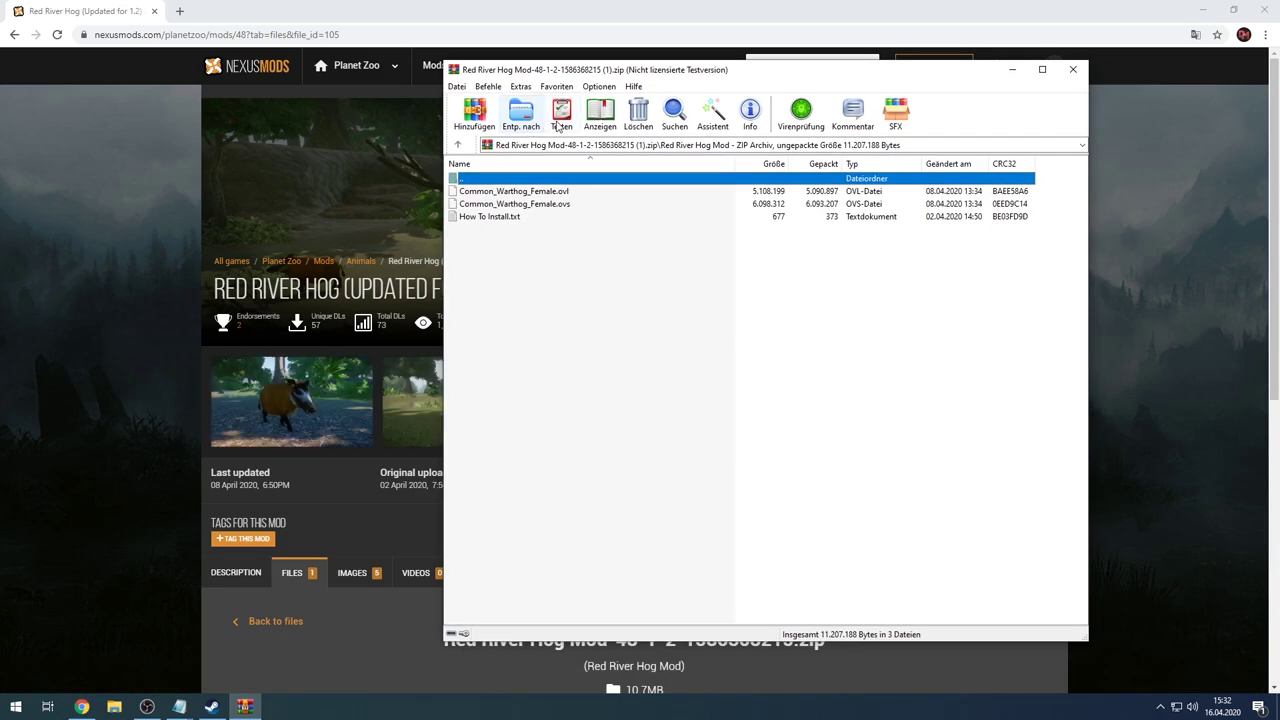
Examine the Common_Warthog_Female OVL and OVS files in the archive to identify which game animal the mod replaces.
click(504, 194)
click(514, 205)
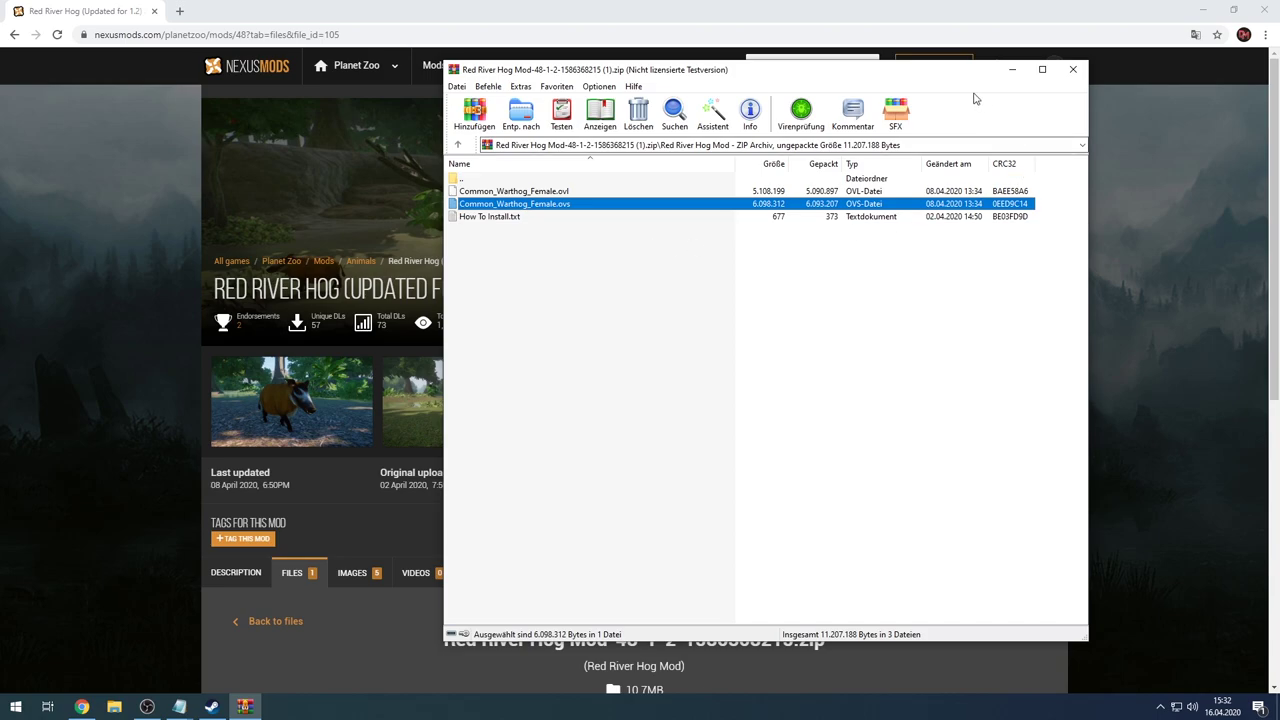
drag(889, 81, 764, 96)
click(433, 208)
click(420, 220)
click(411, 207)
click(414, 220)
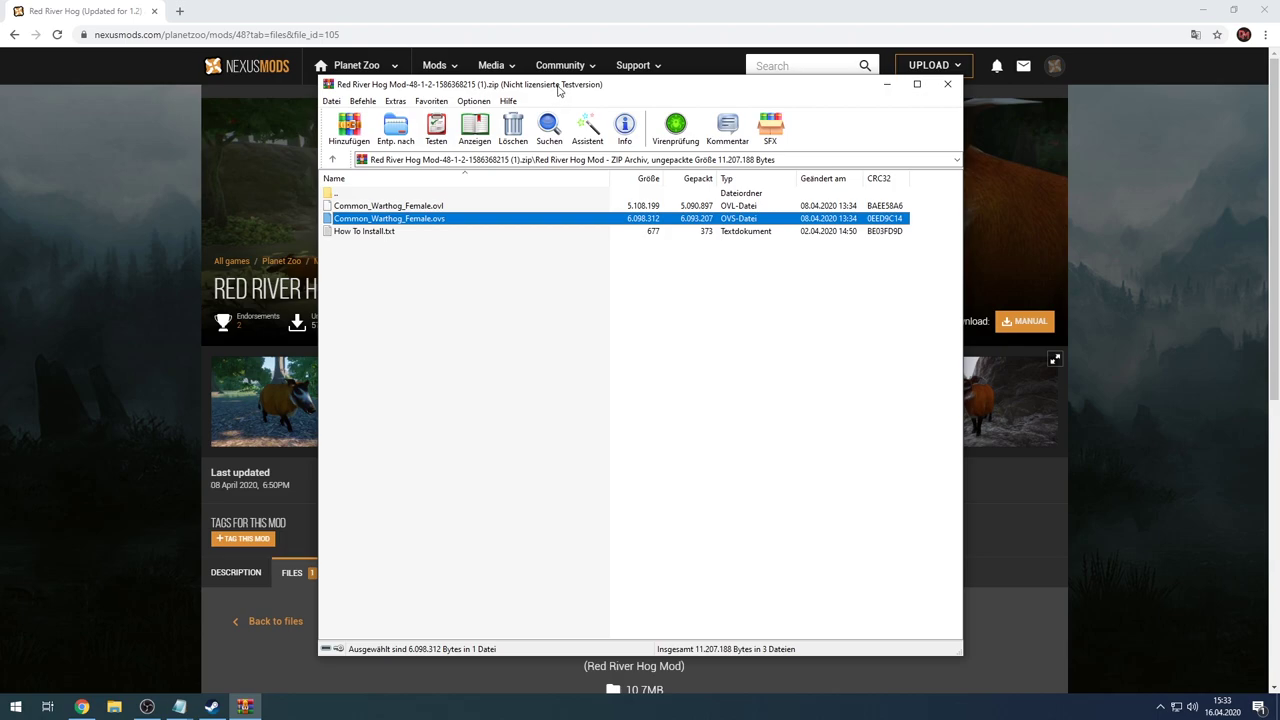
drag(560, 90, 546, 92)
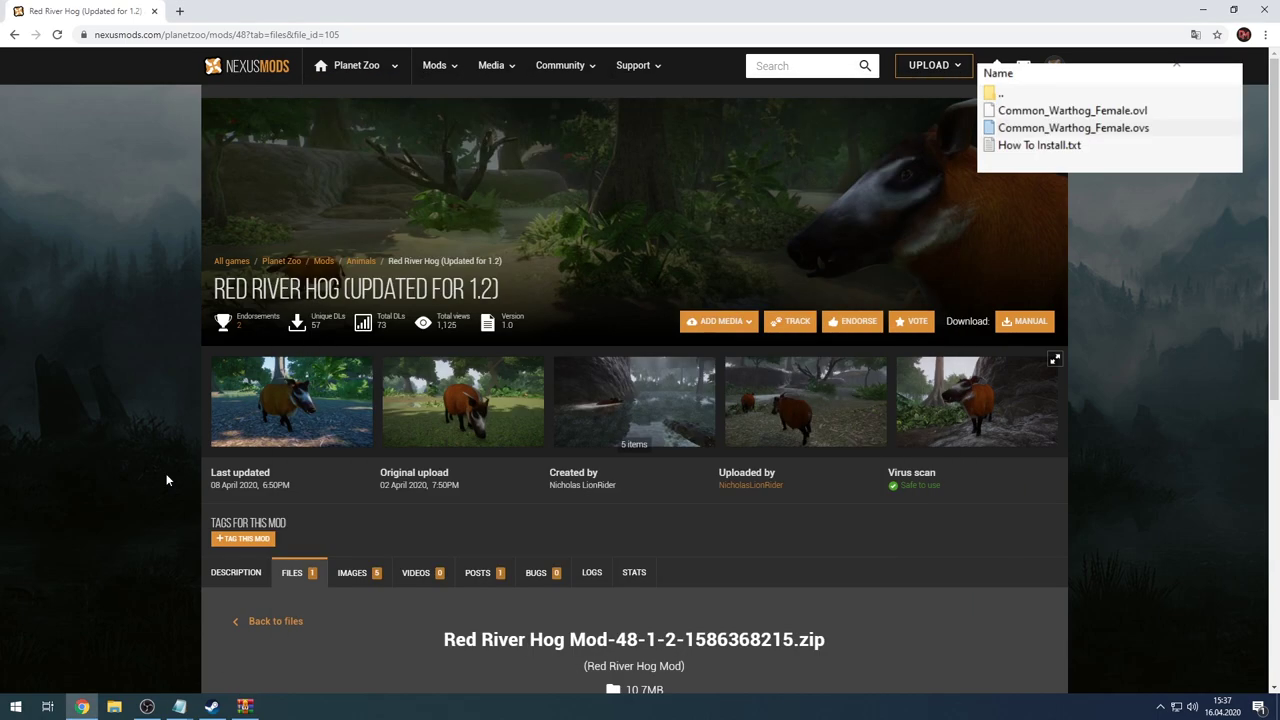
click(1078, 111)
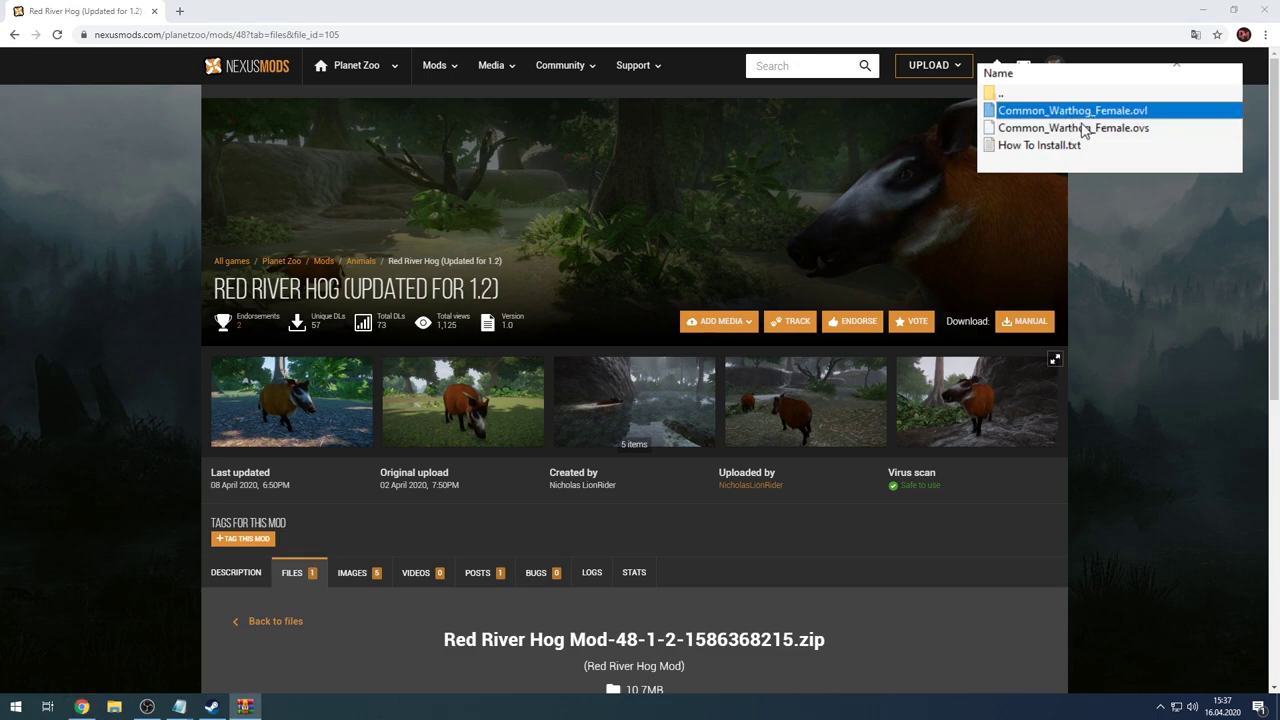
shift+click(1087, 129)
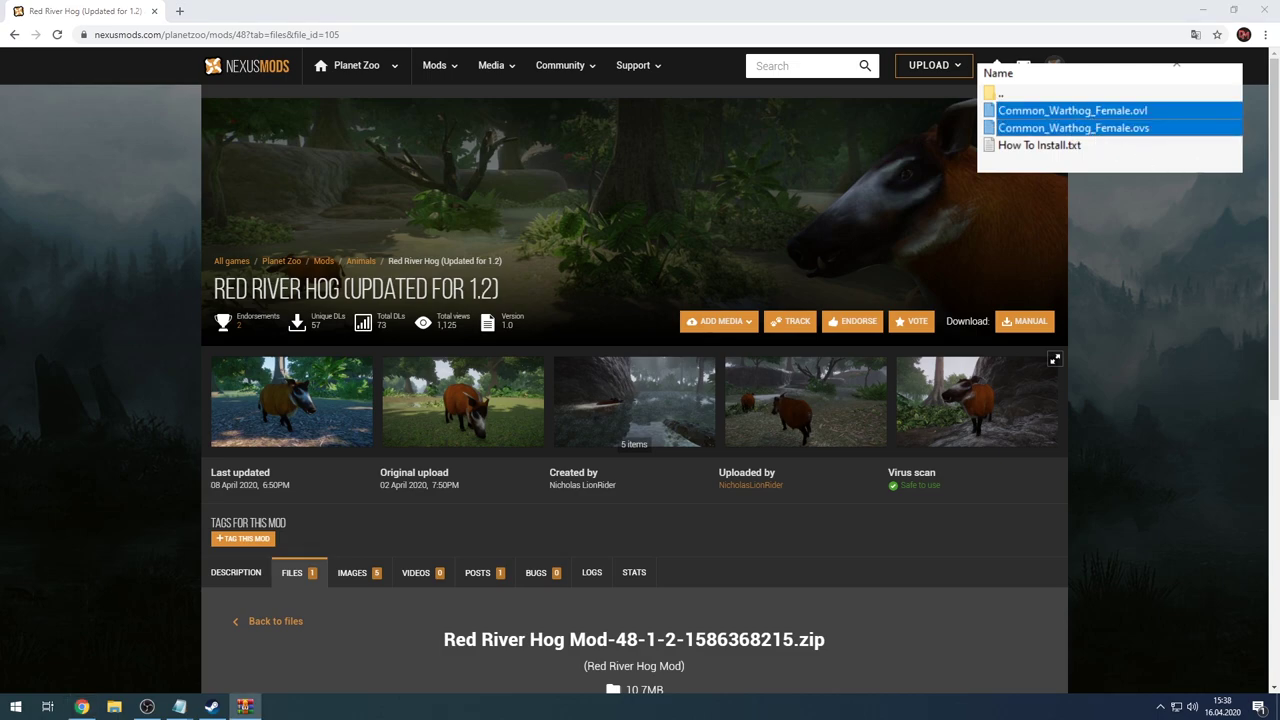
click(99, 314)
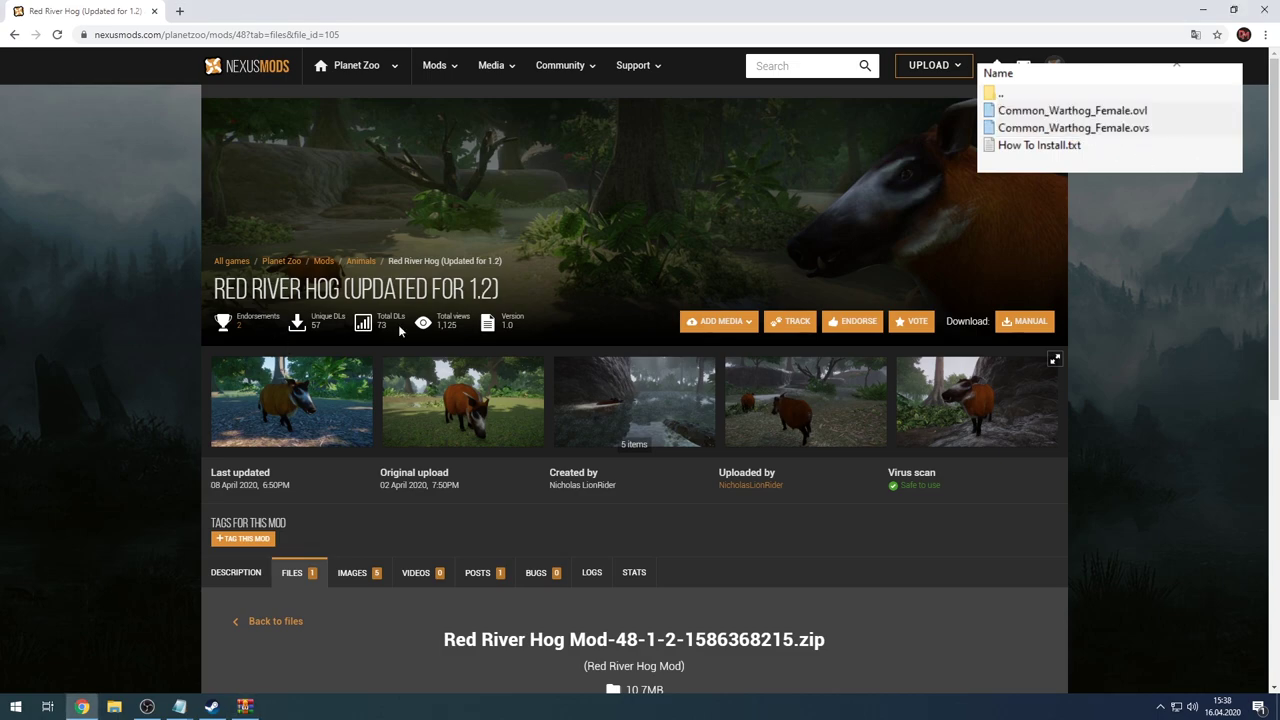
Switch to Steam, open Planet Zoo's local files from its properties, and go into the win64\ovldata folder.
click(211, 706)
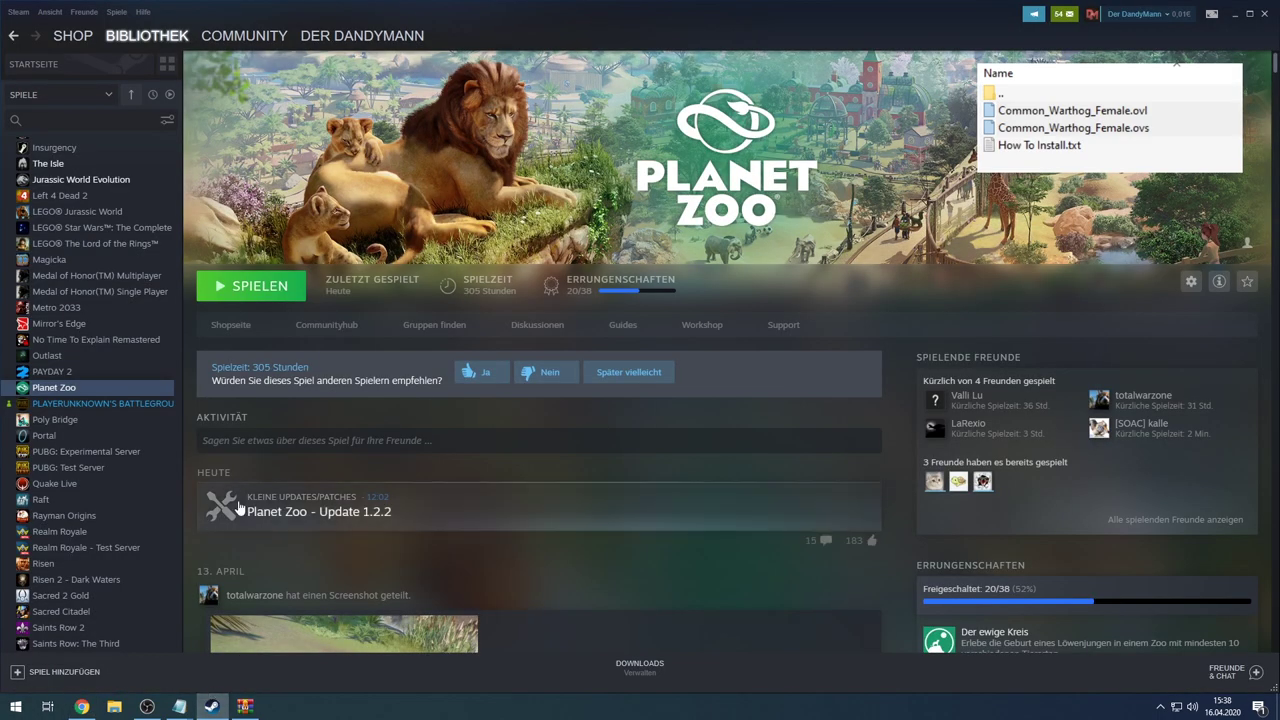
right_click(64, 390)
click(102, 474)
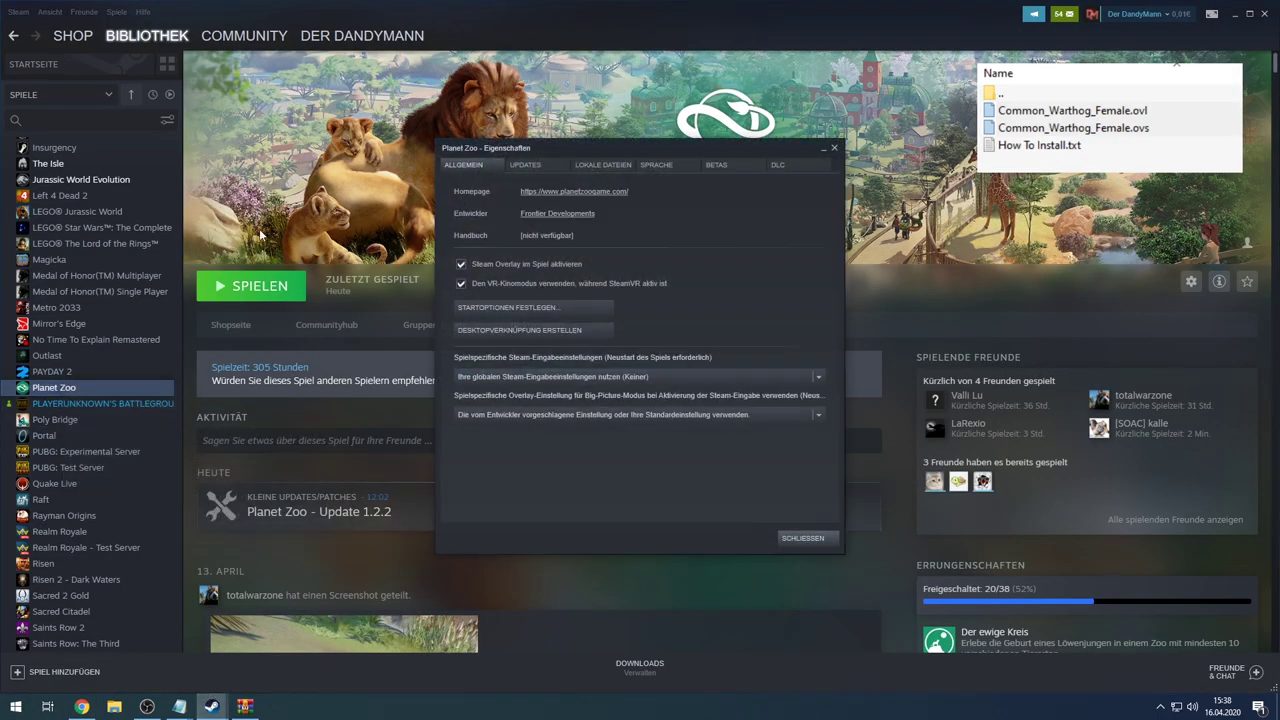
click(615, 165)
click(538, 222)
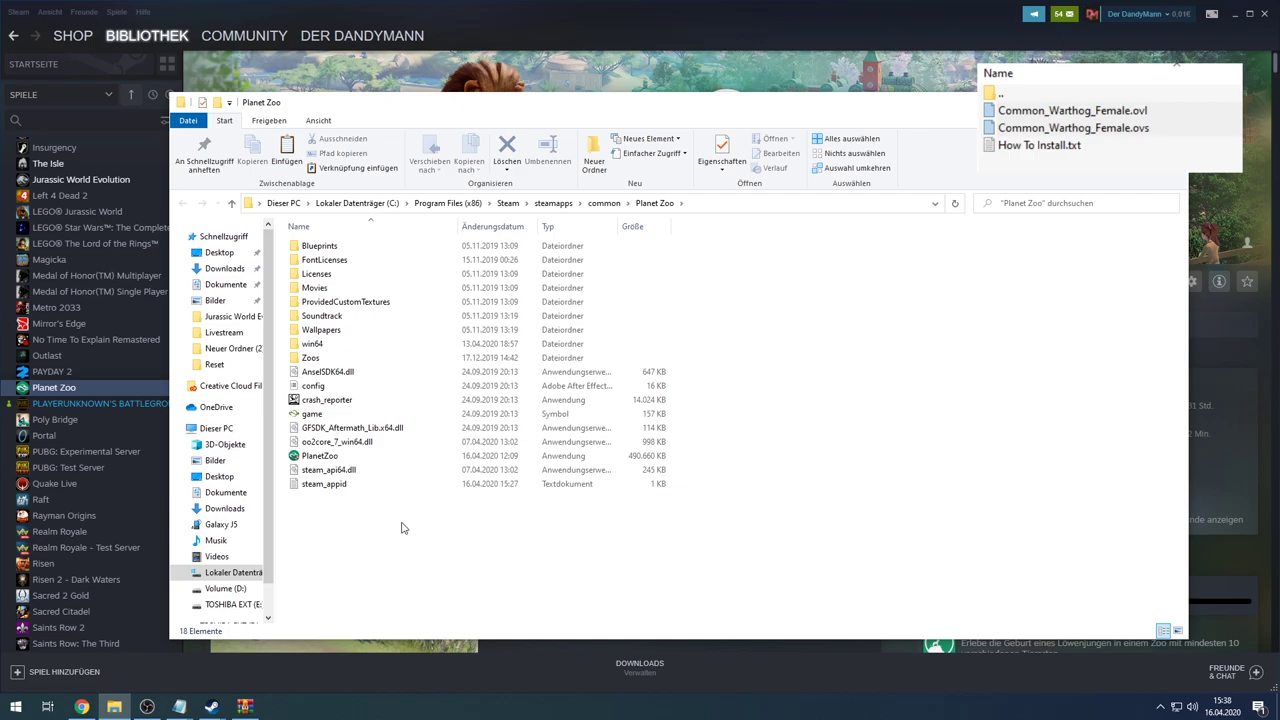
double_click(314, 344)
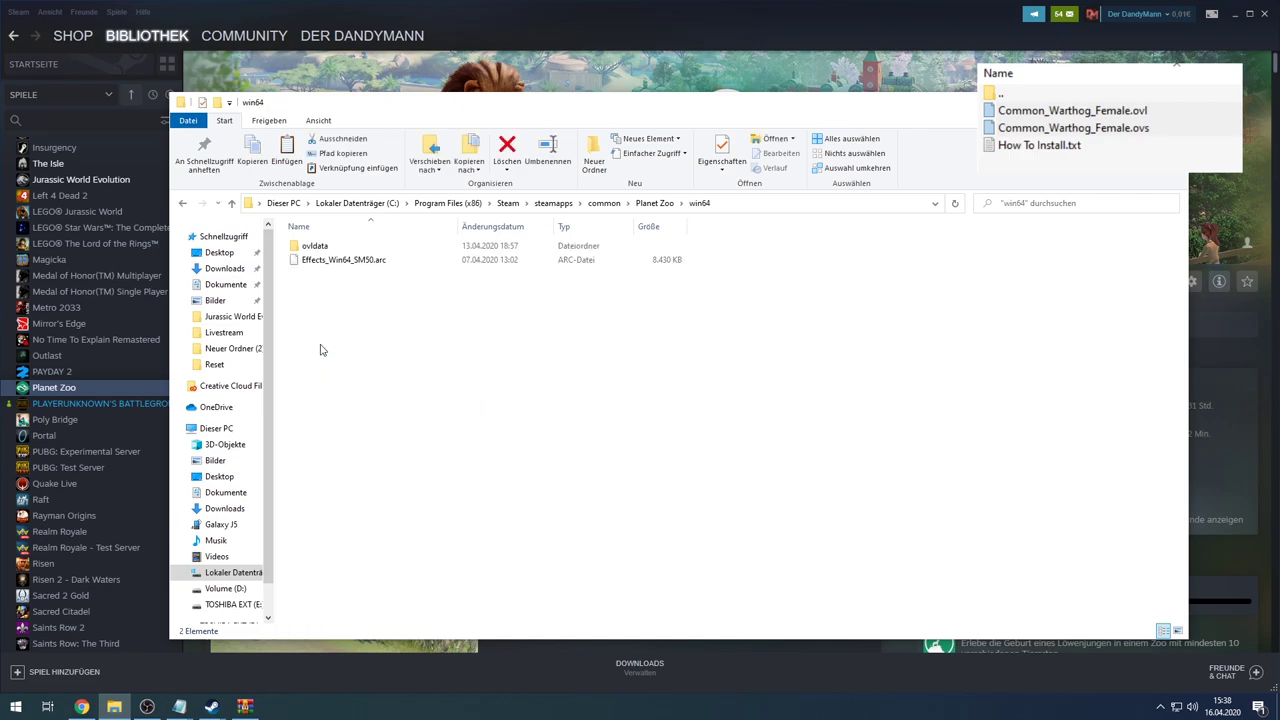
double_click(312, 250)
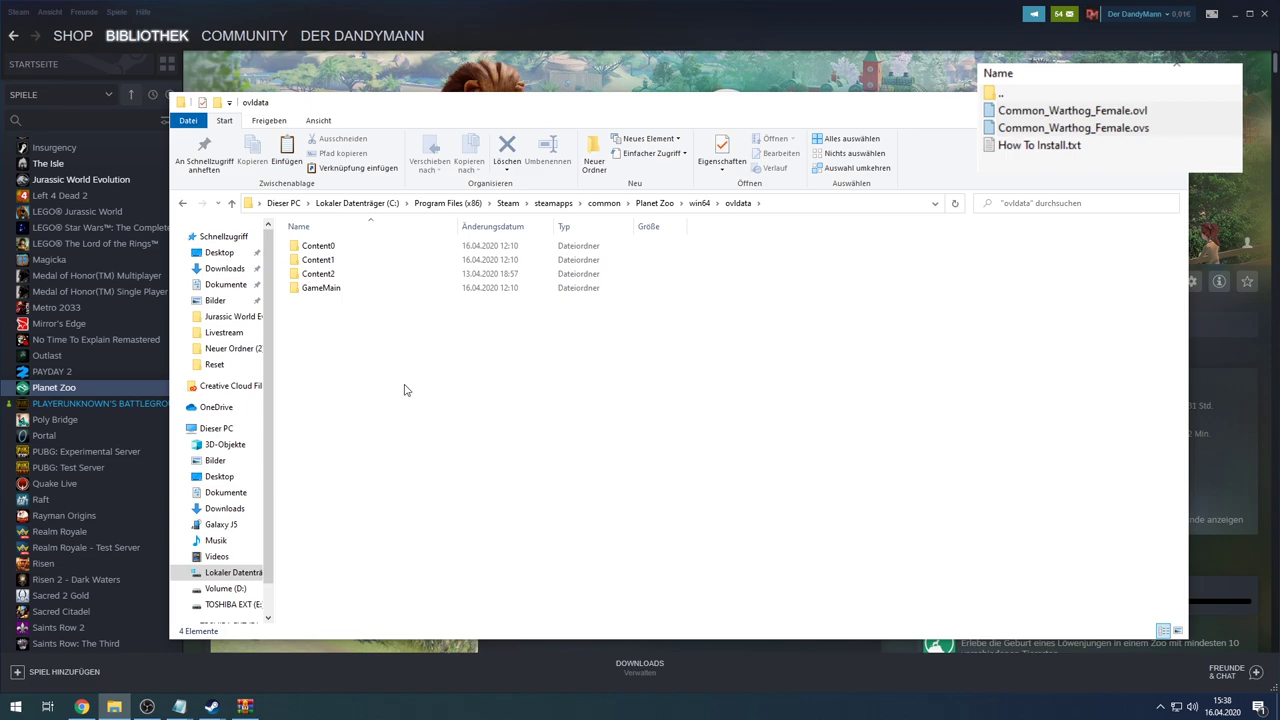
Go through the Content1, Content2 and GameMain folders in ovldata, look inside Content1, and return to ovldata.
click(316, 263)
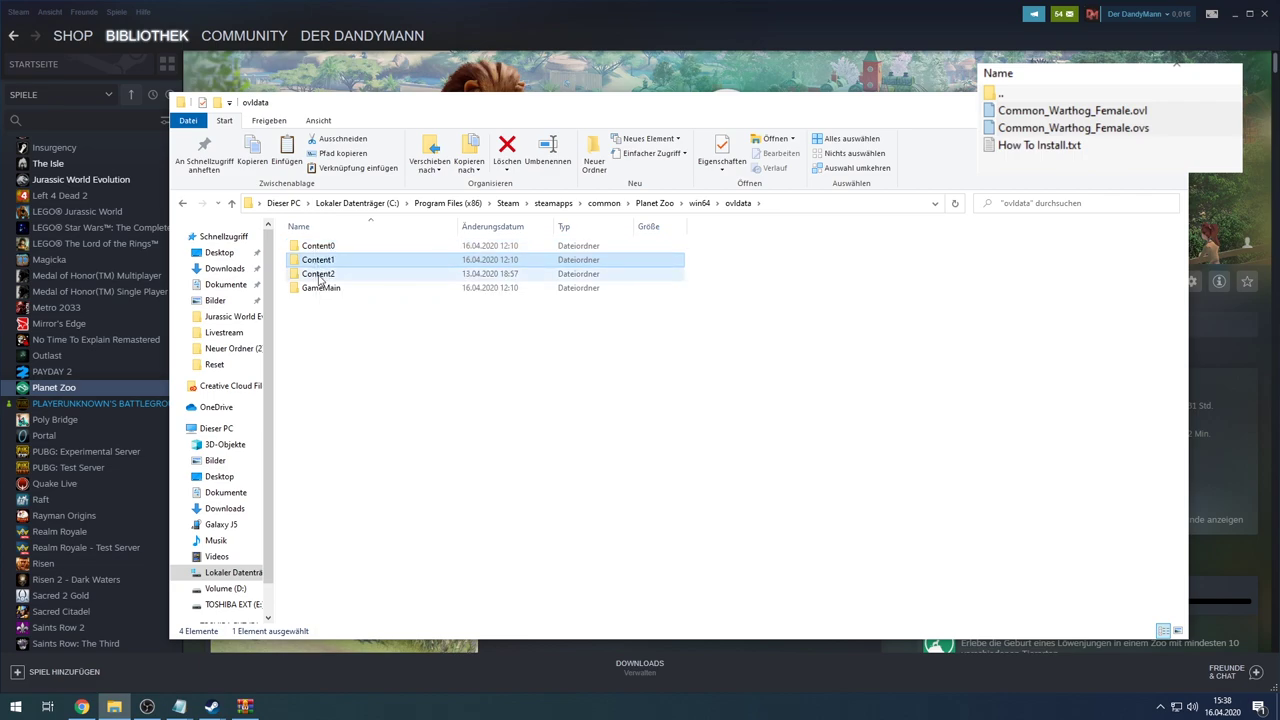
click(318, 274)
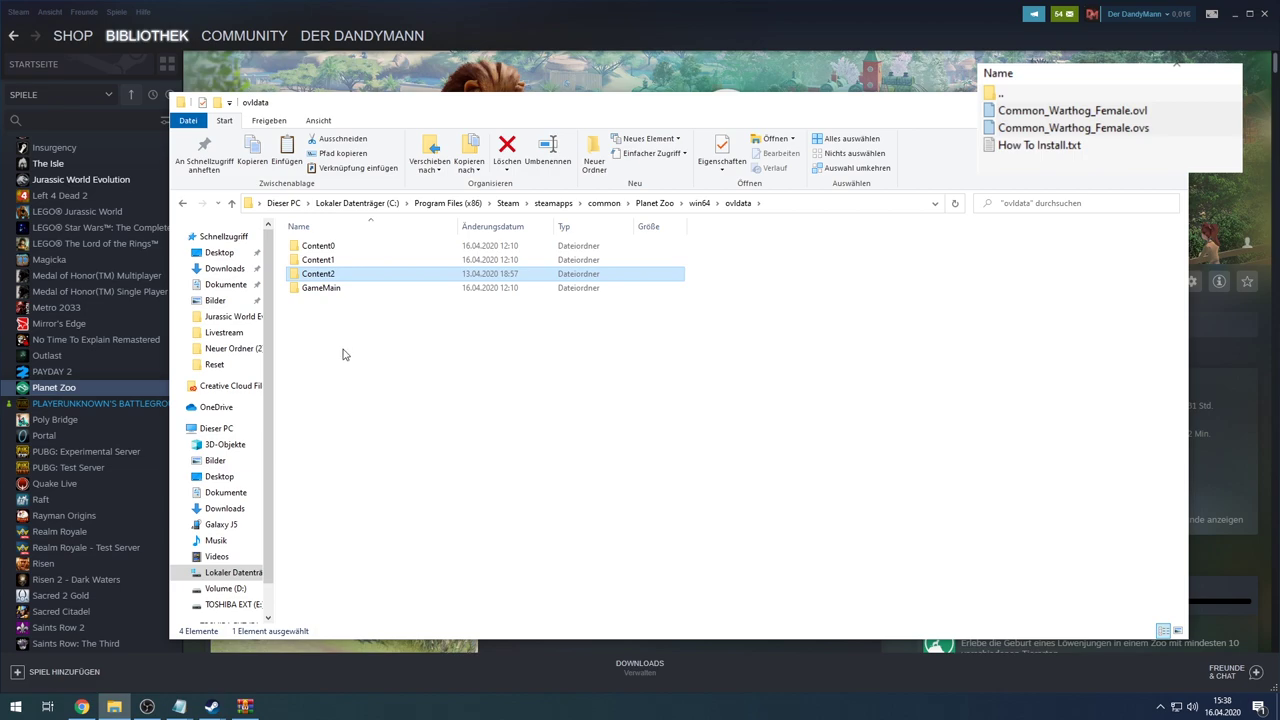
click(330, 289)
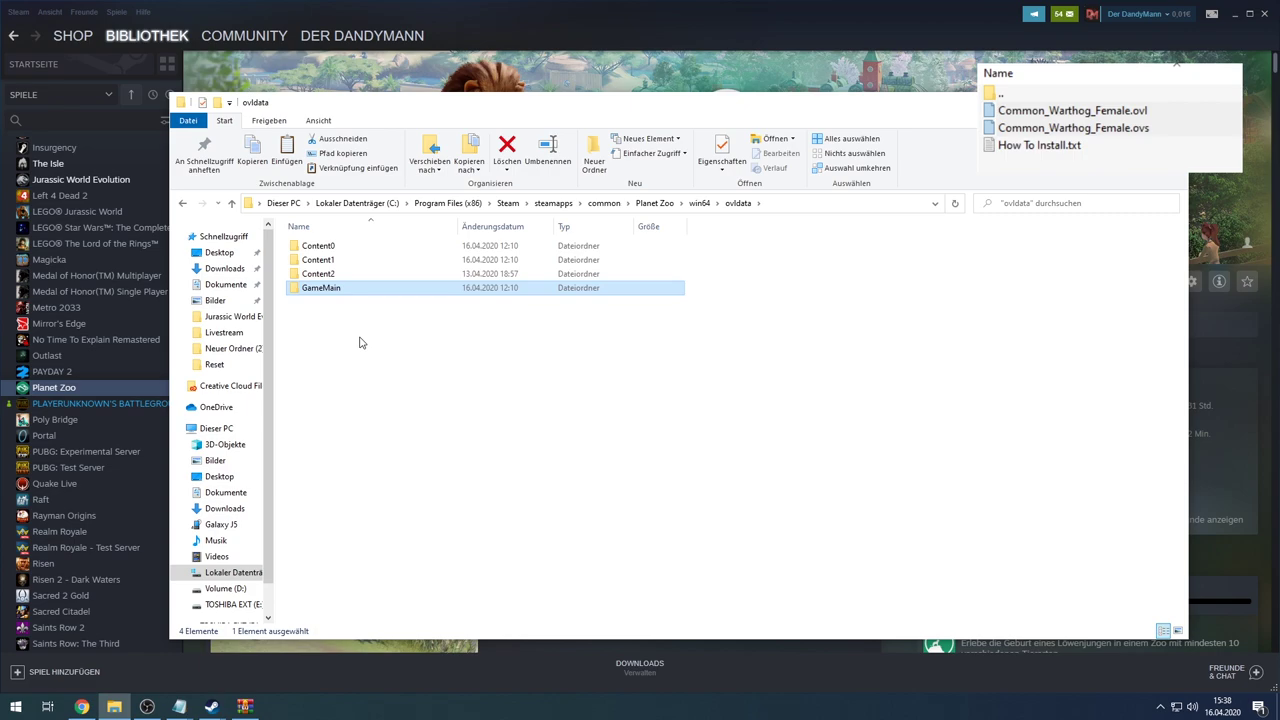
click(340, 265)
double_click(340, 262)
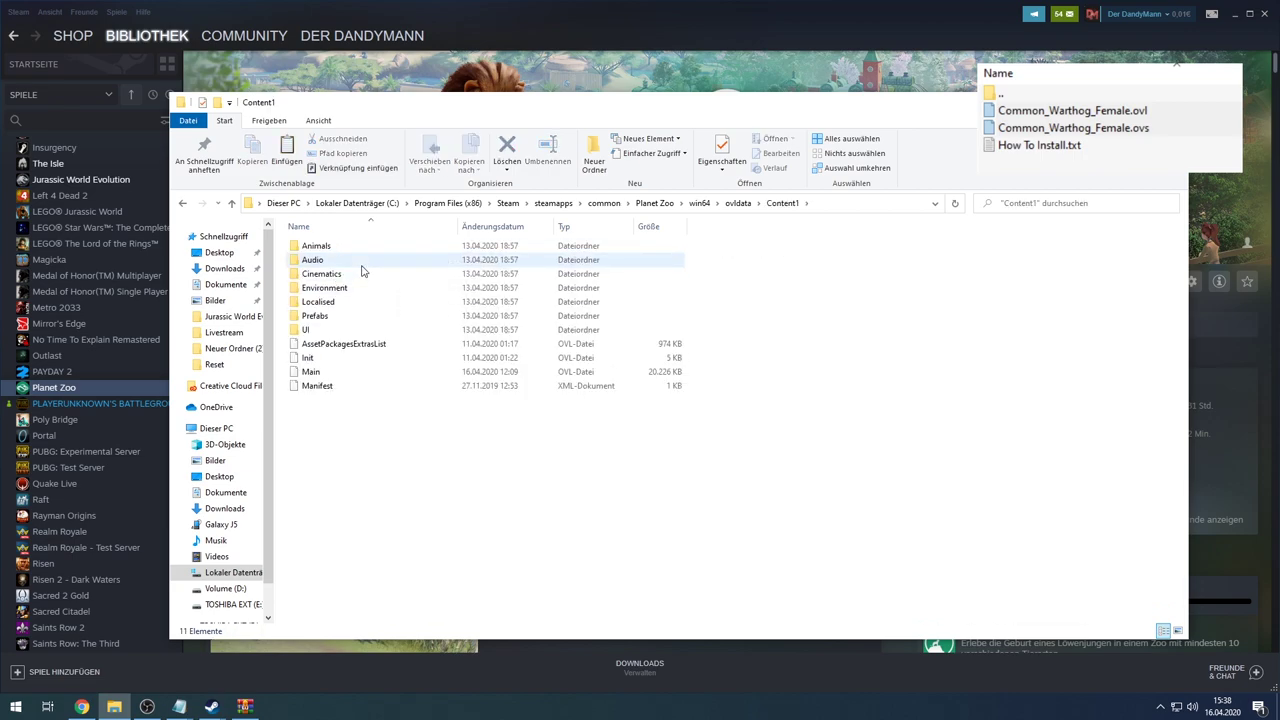
click(183, 203)
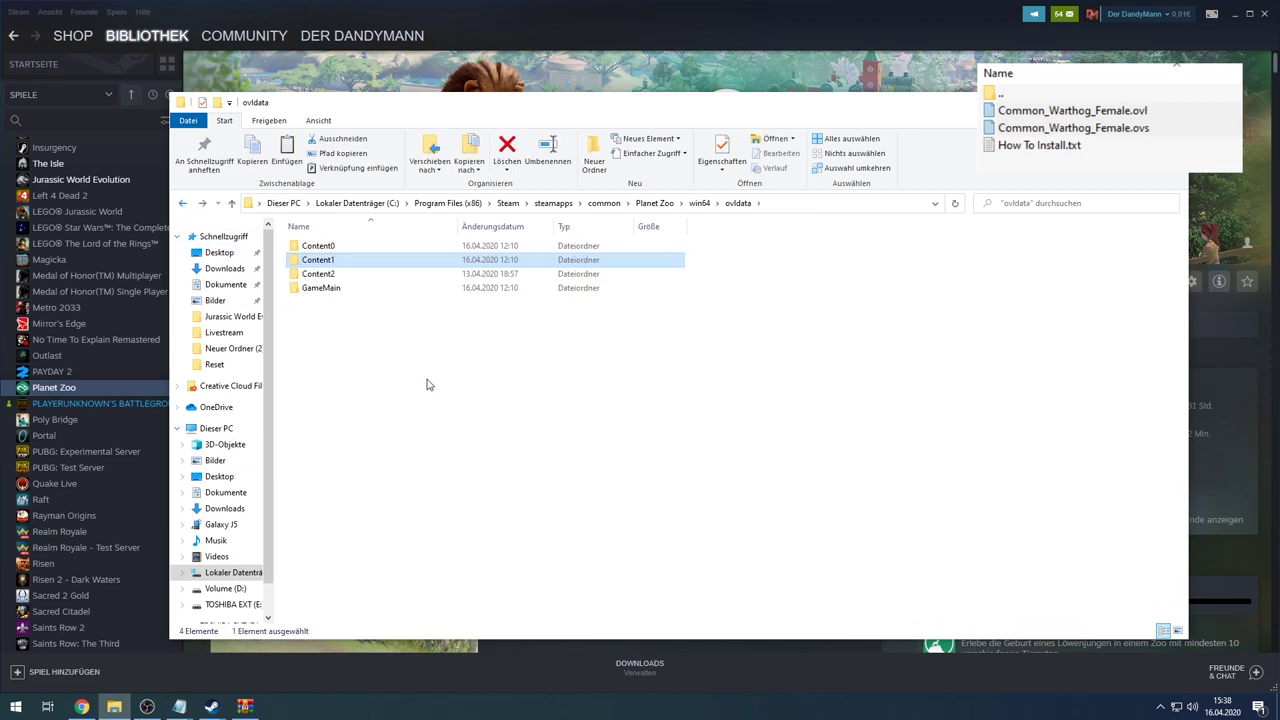
Search the ovldata folder for "common_warthog" and open the Common_Warthog_Female folder from the results.
click(1103, 112)
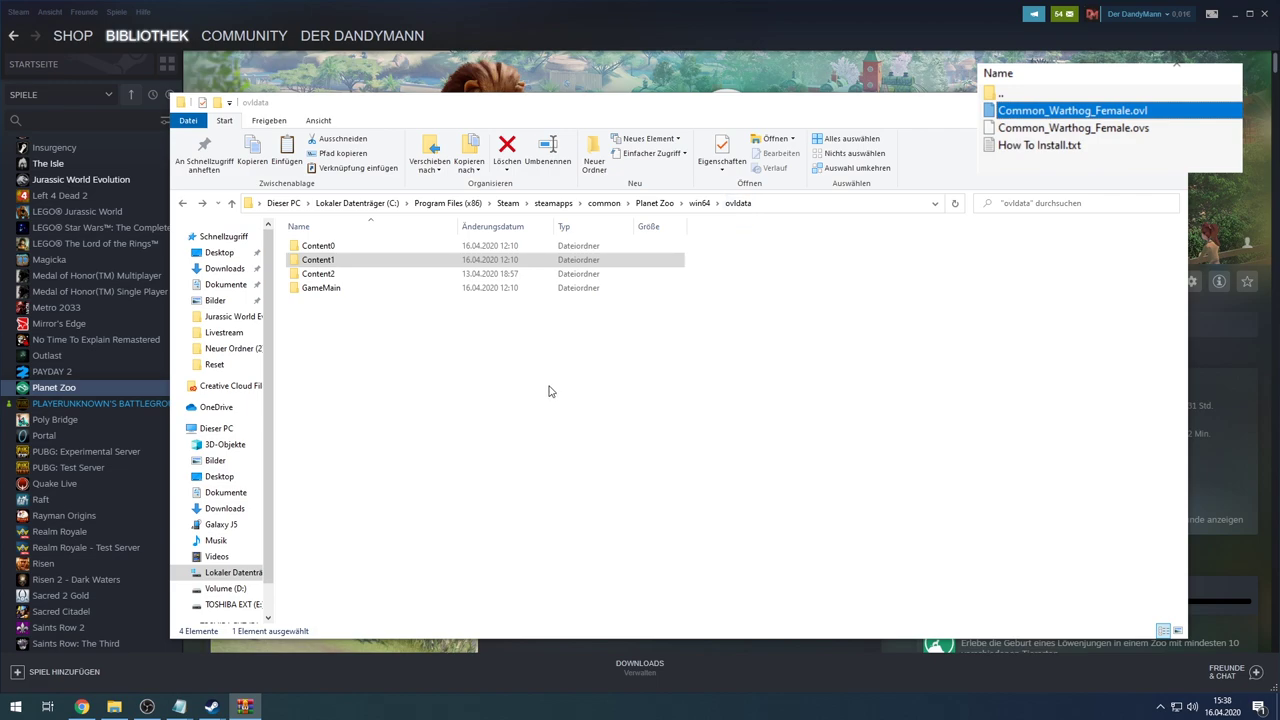
click(1064, 212)
text(com)
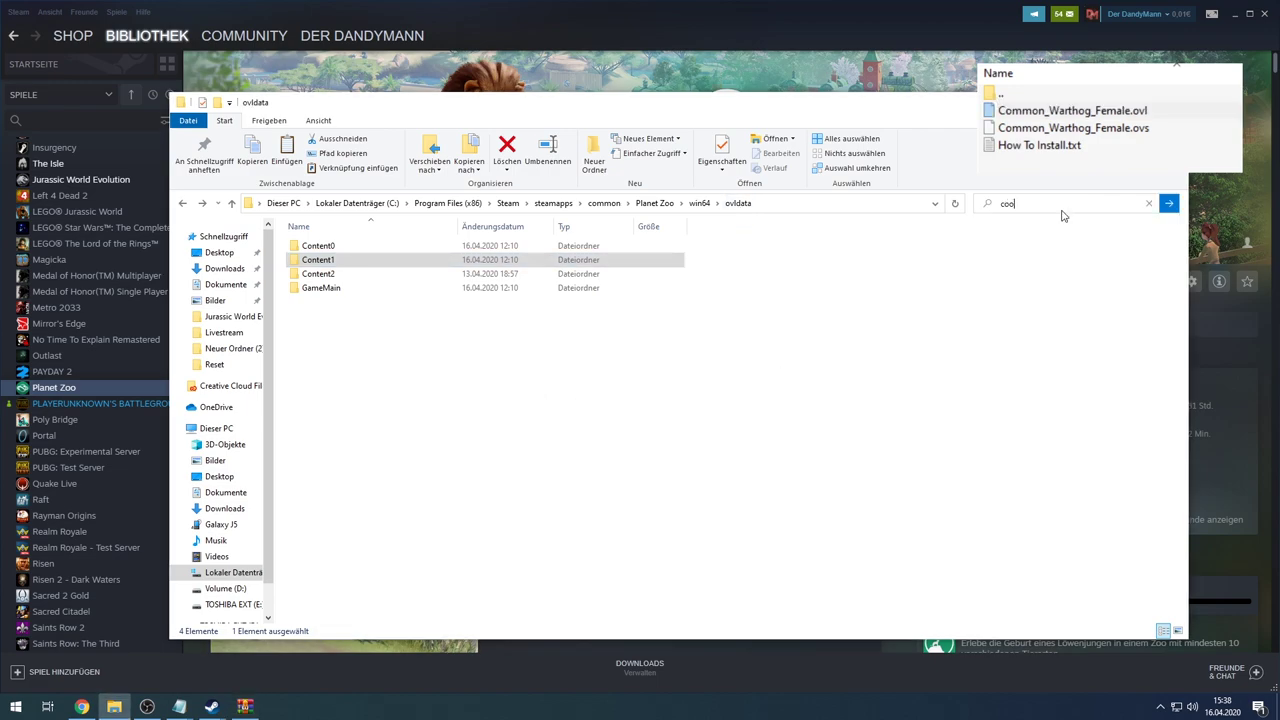
text(mon_warthog)
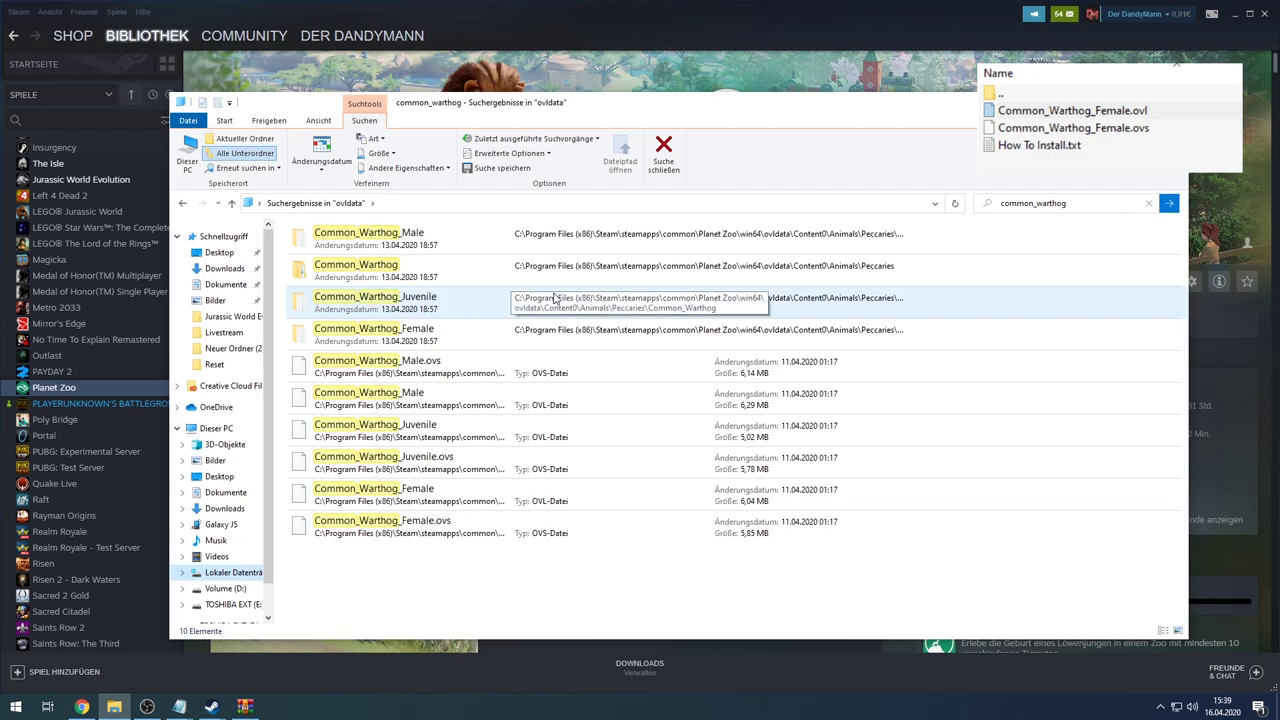
click(360, 340)
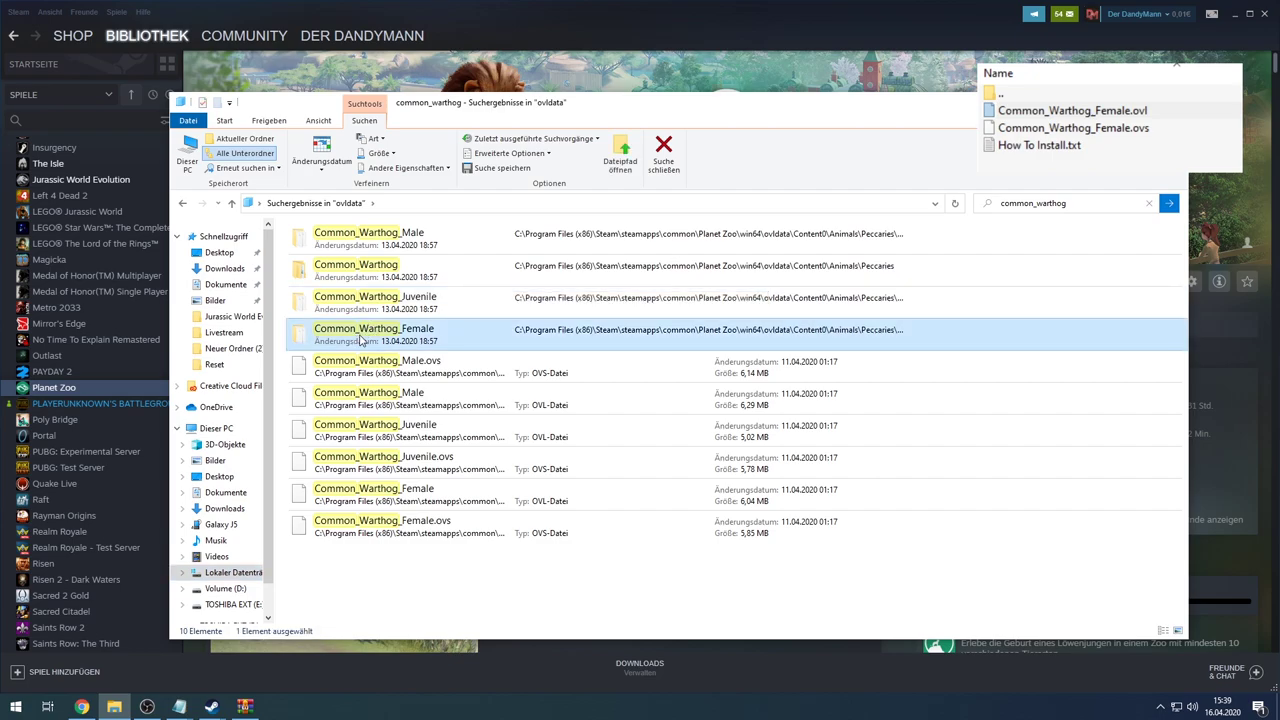
double_click(381, 338)
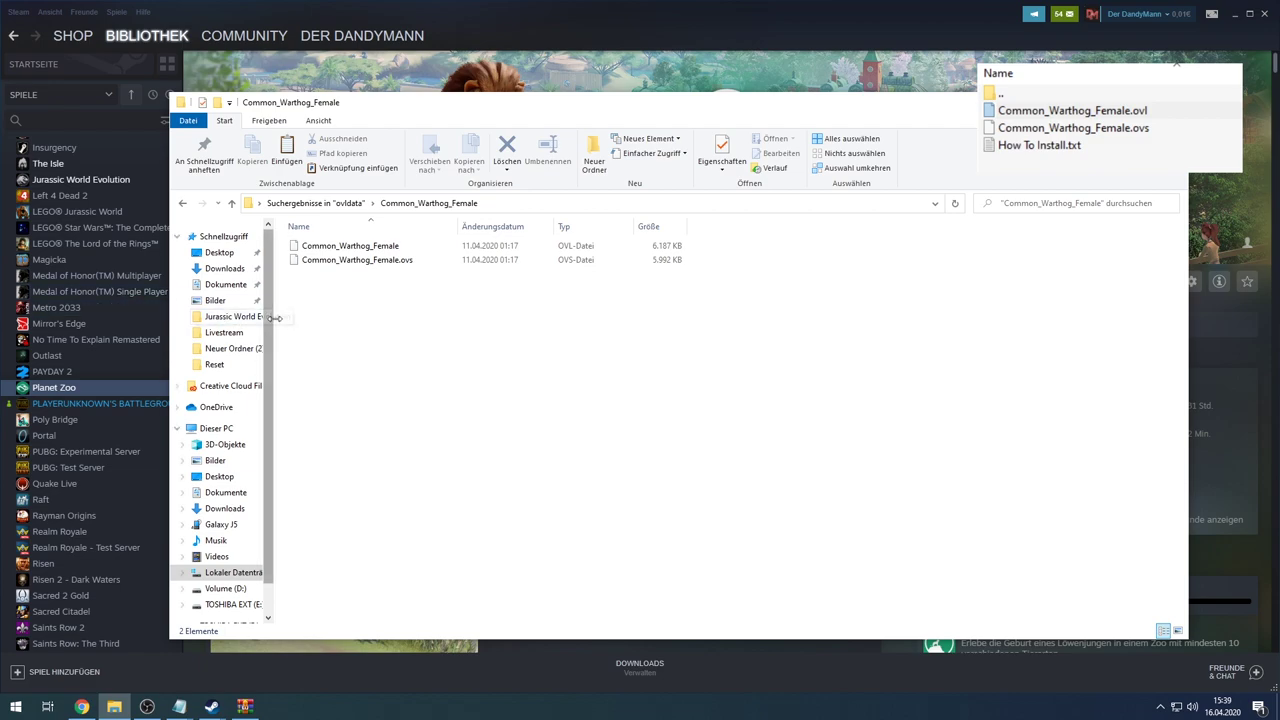
Transfer Common_Warthog_Female.ovl and Common_Warthog_Female.ovs from the archive into the Common_Warthog_Female folder, replacing the existing files.
drag(335, 317, 386, 250)
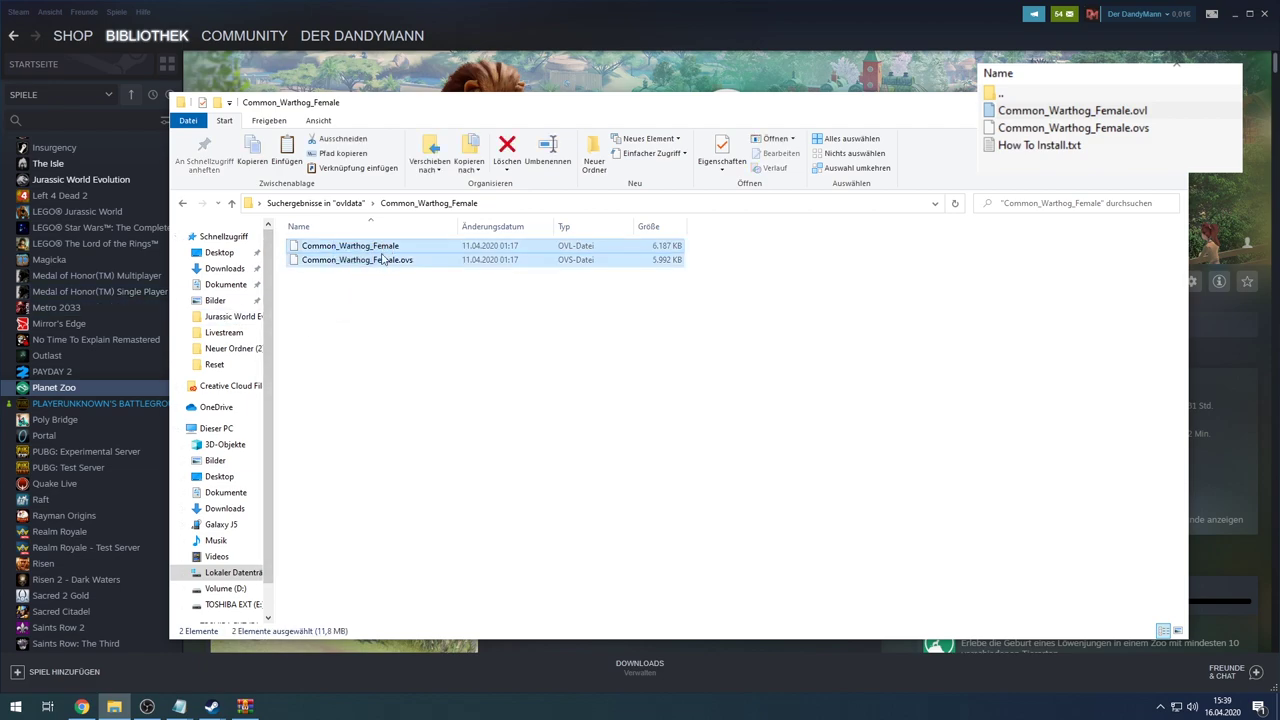
click(358, 346)
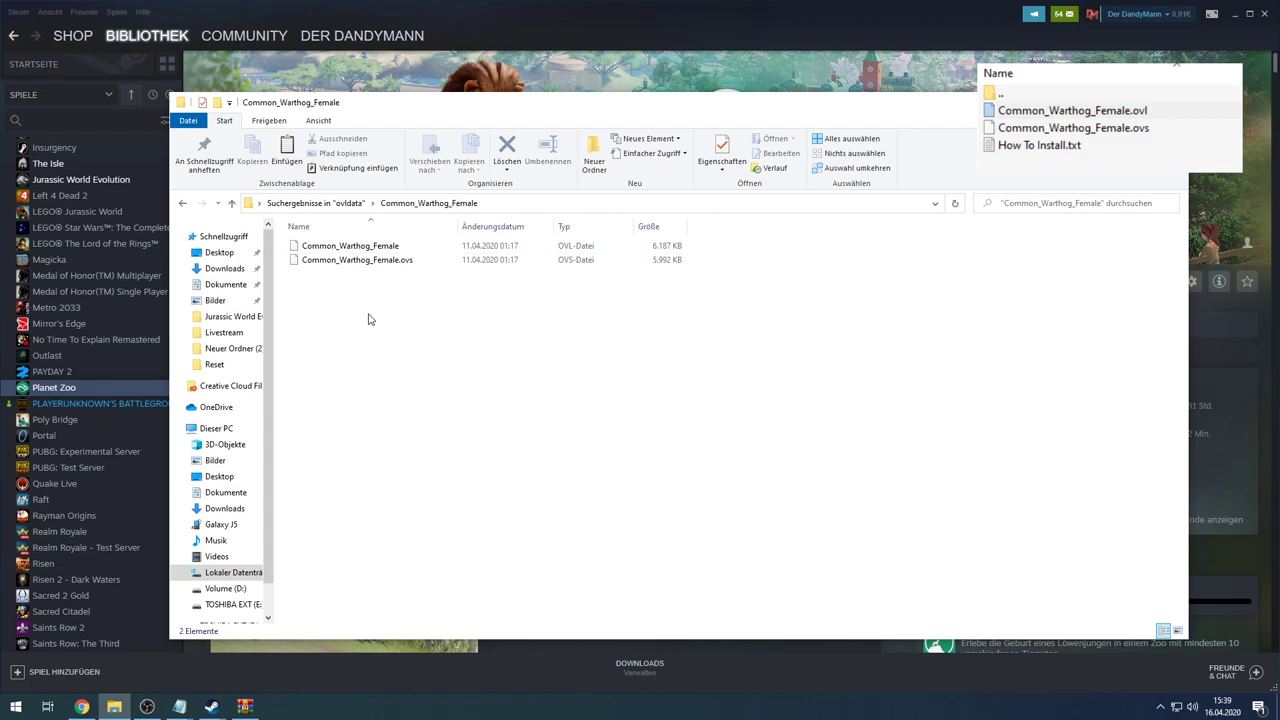
click(1060, 134)
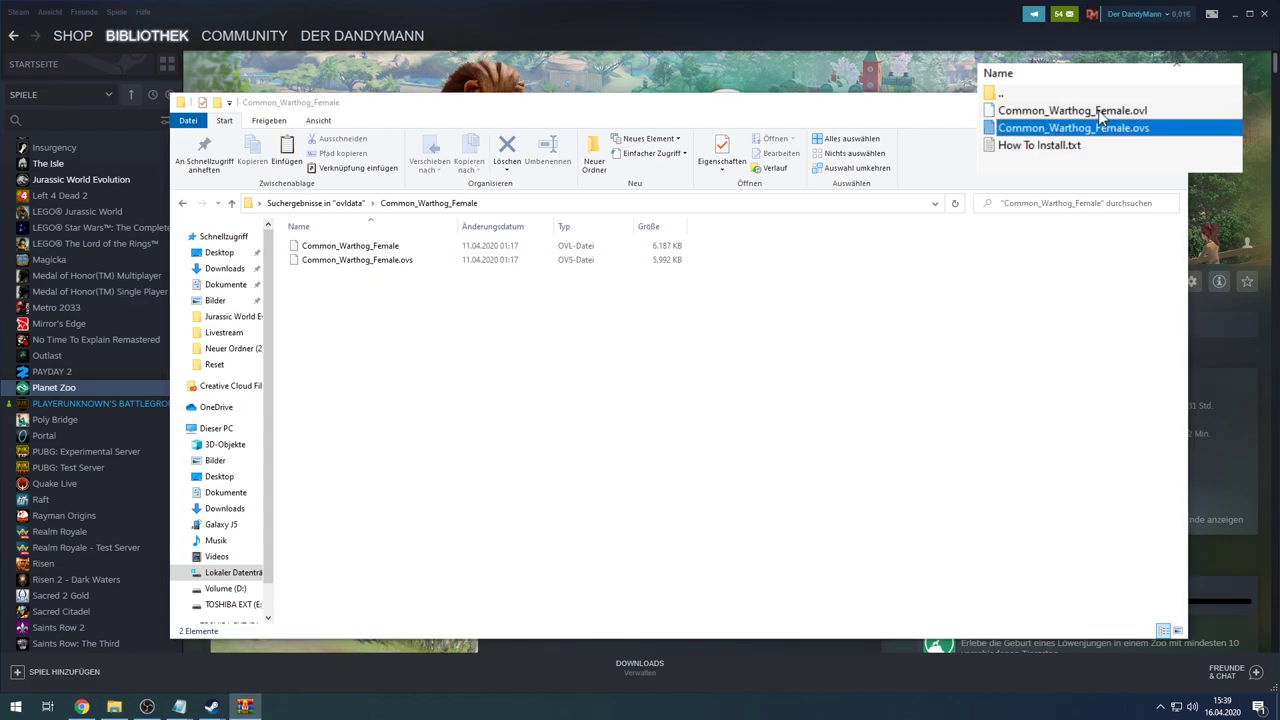
shift+click(1100, 110)
drag(325, 278, 486, 352)
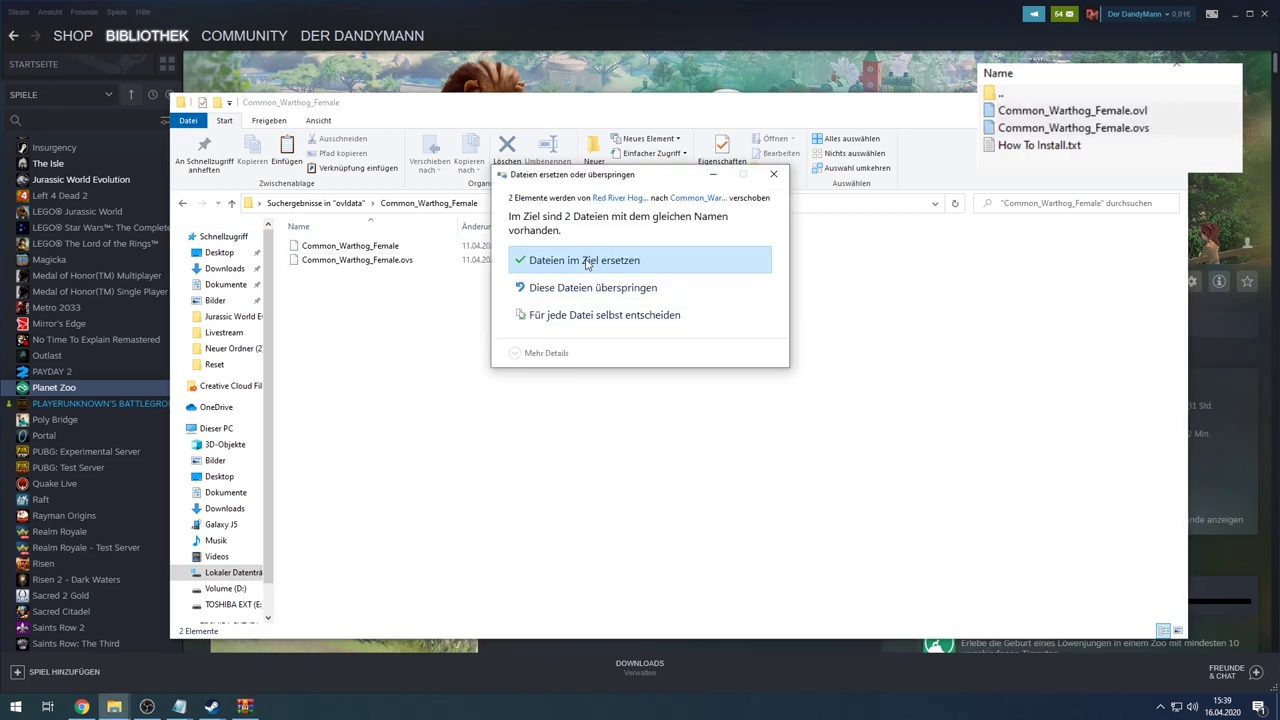
click(587, 261)
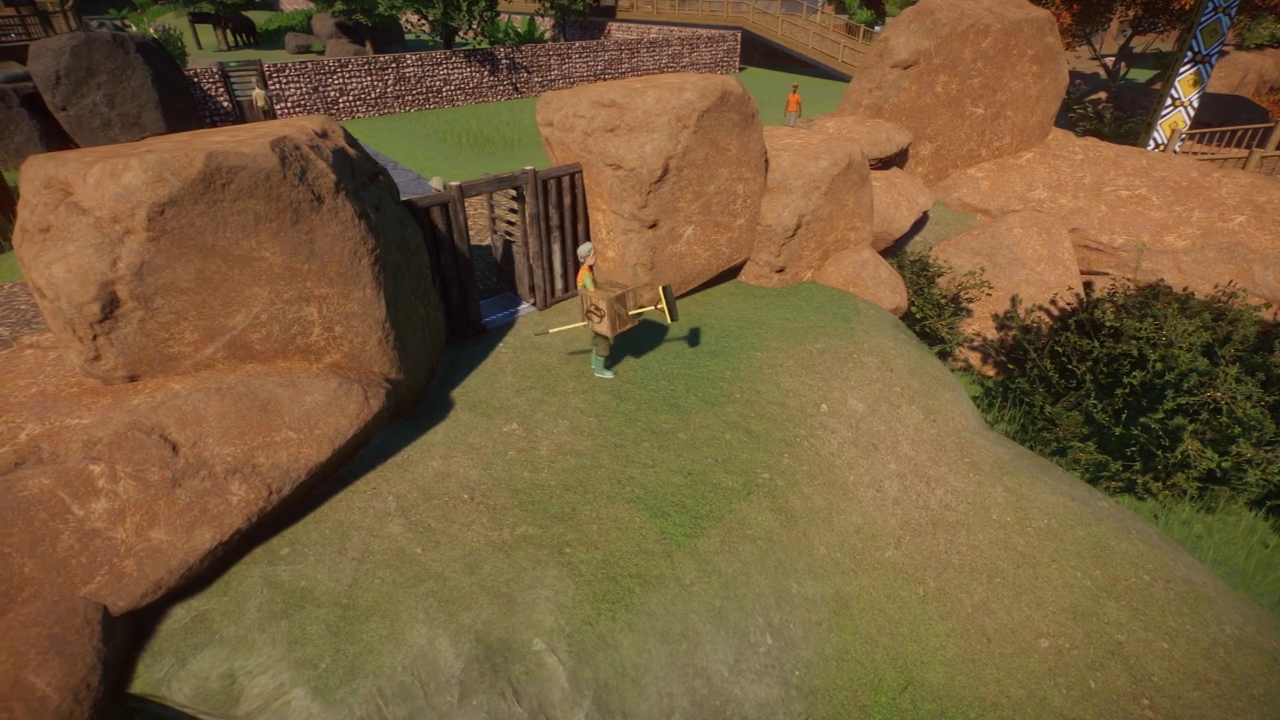
Check the released Red River Hog up close in the enclosure.
scroll(809, 477, up, 3)
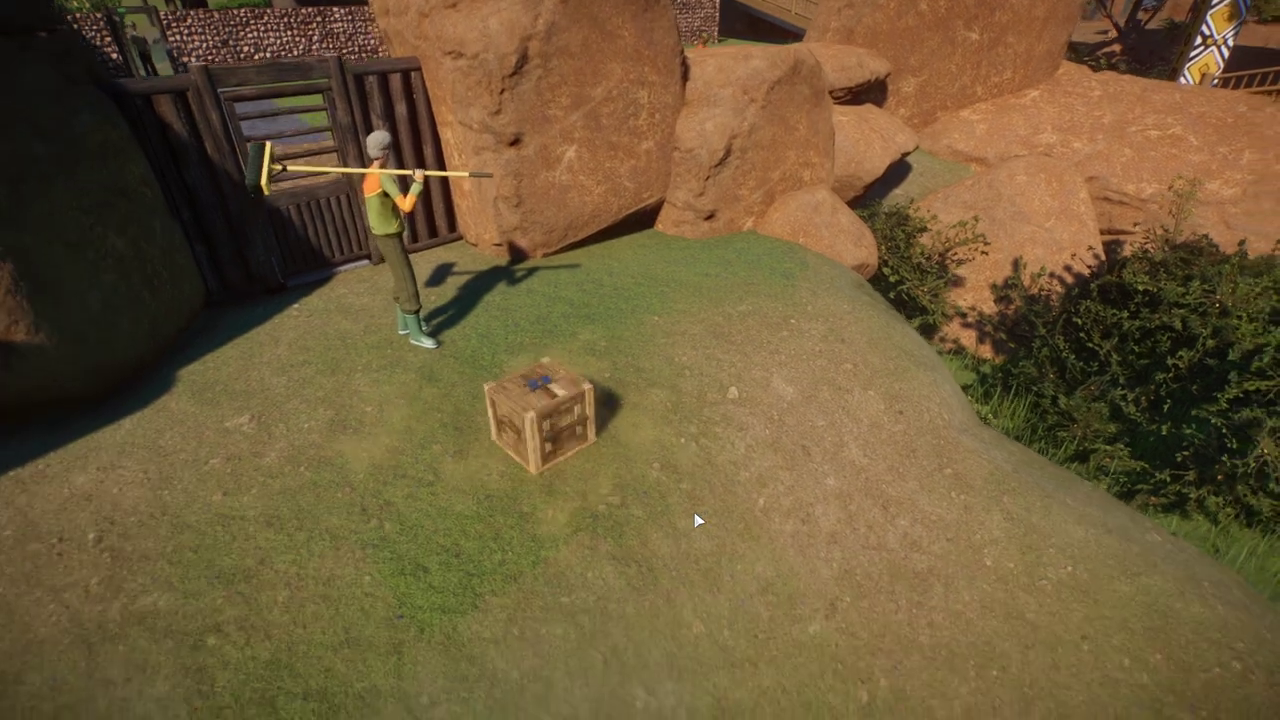
scroll(694, 517, up, 5)
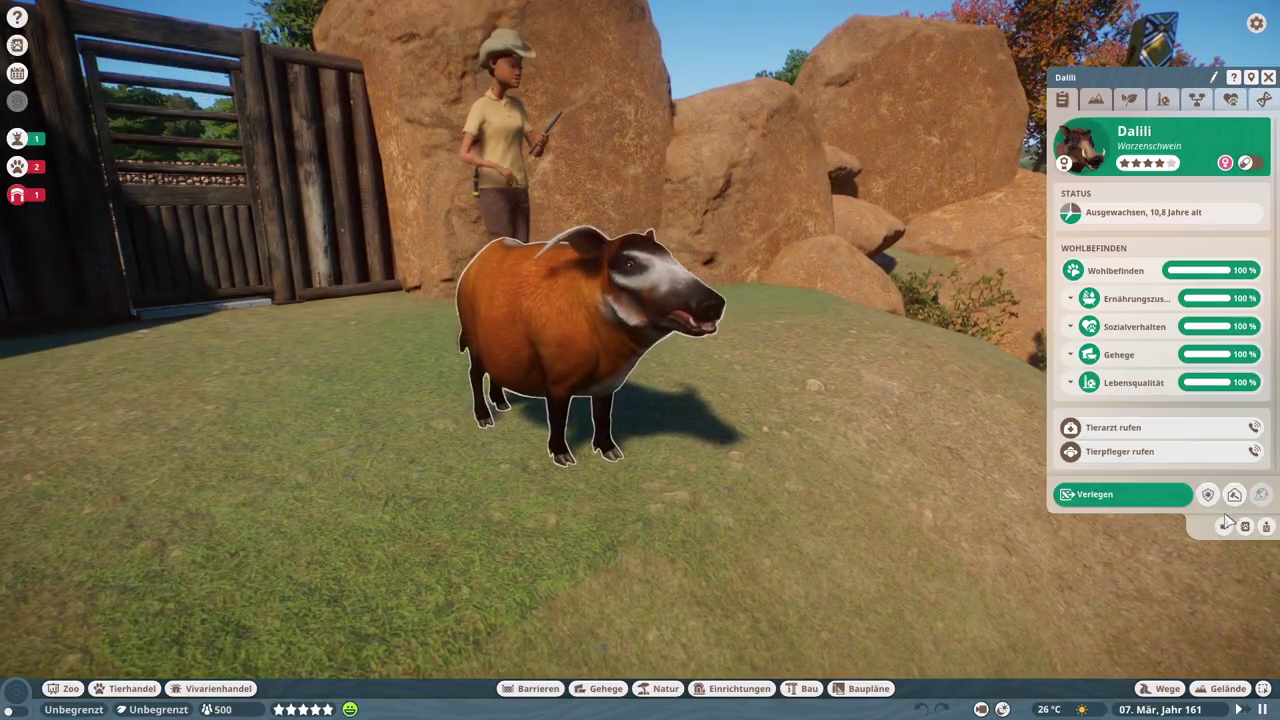
click(1226, 525)
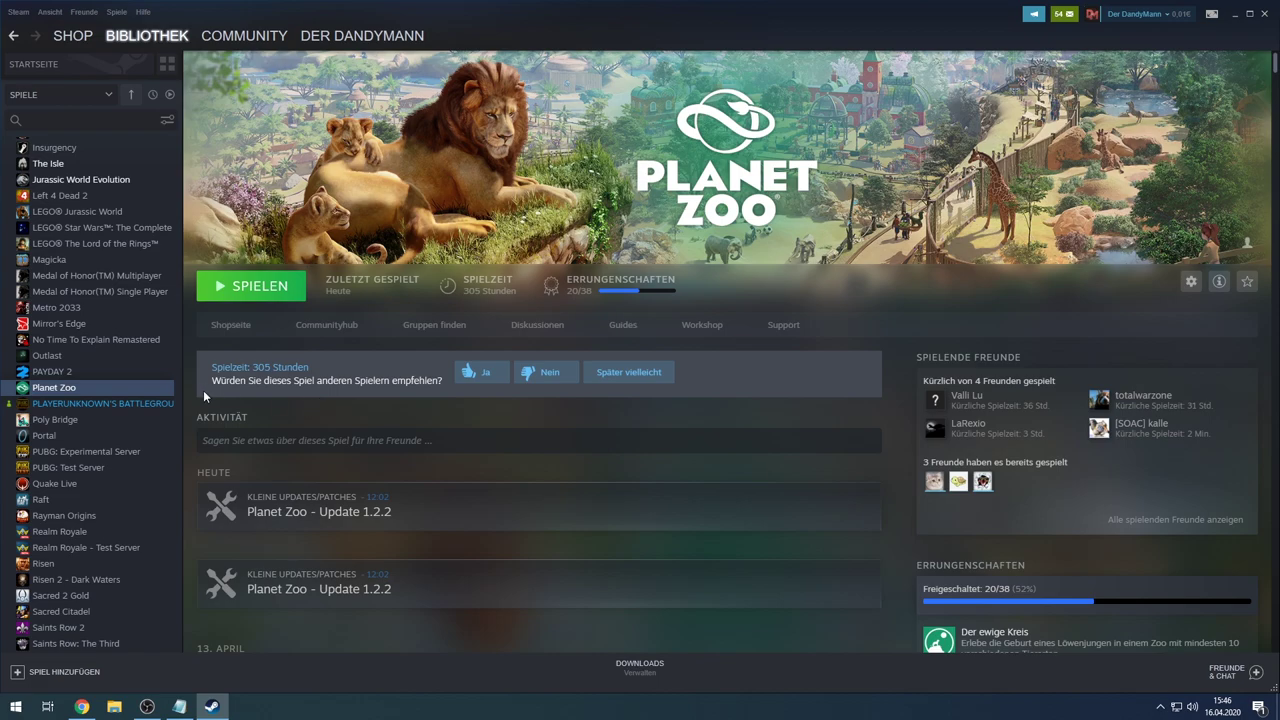
Switch to Steam and start verifying Planet Zoo's local game files for errors from its properties.
right_click(52, 390)
click(97, 479)
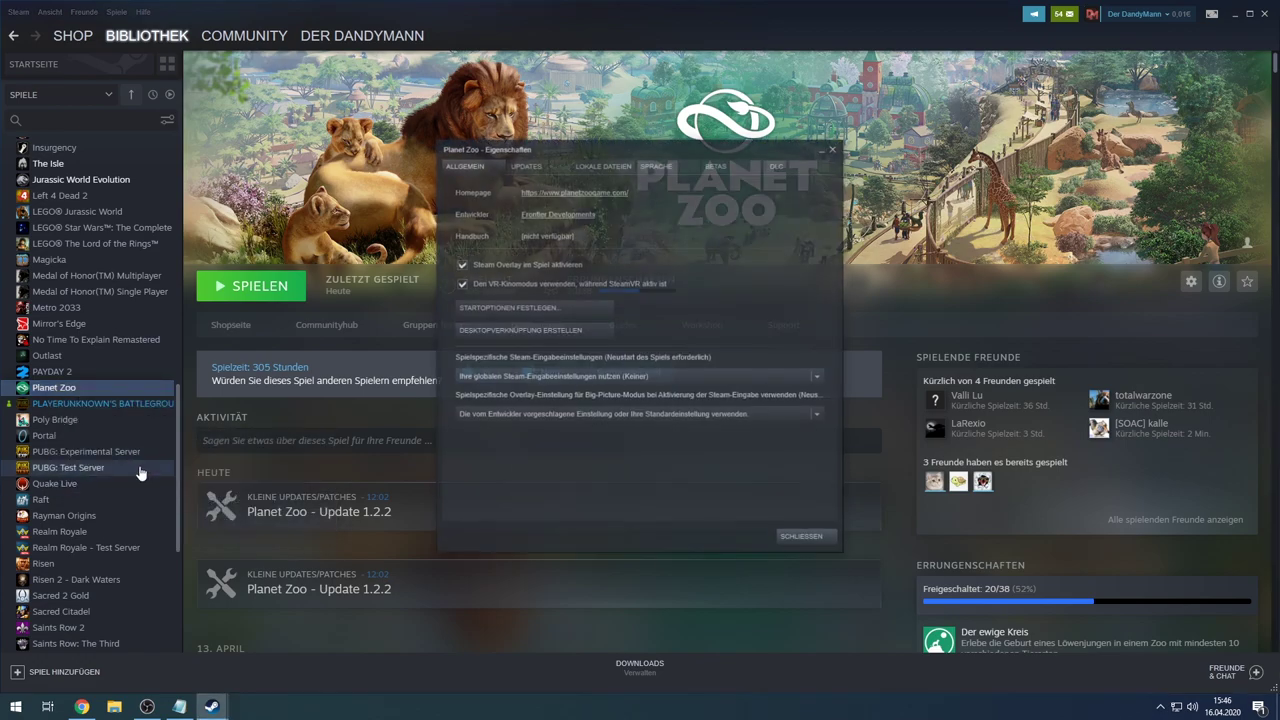
click(605, 164)
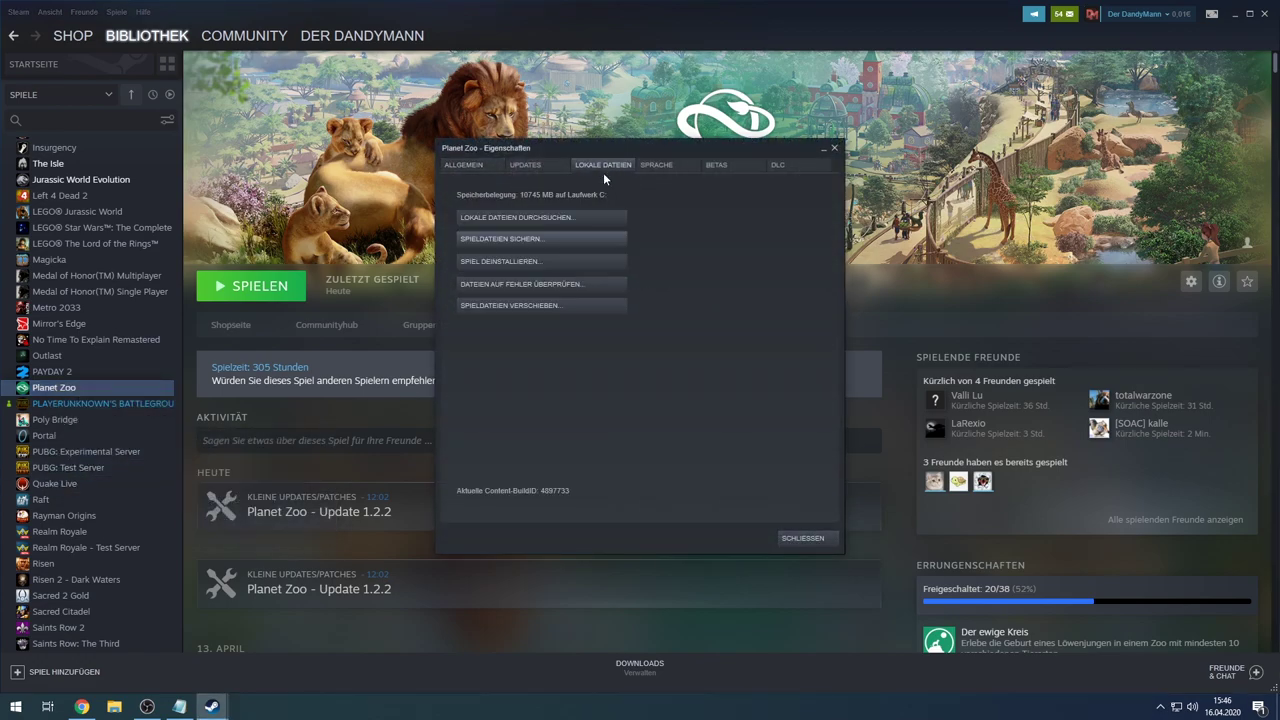
click(490, 292)
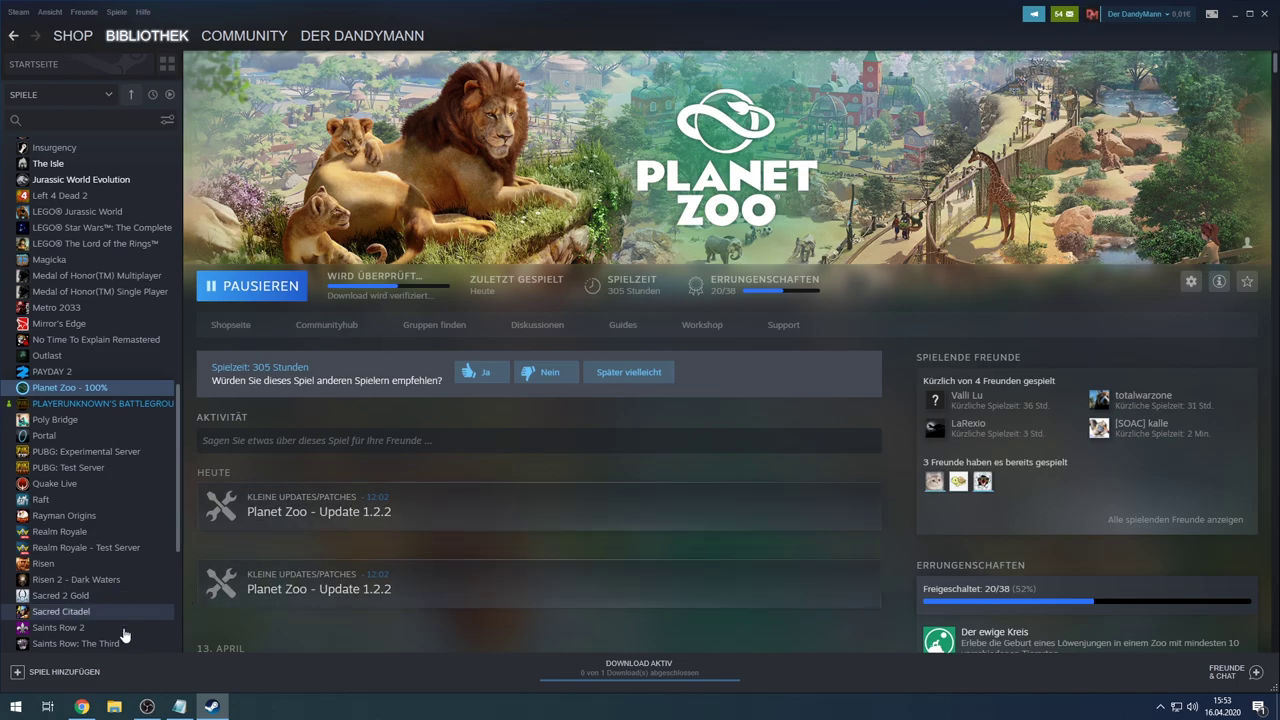
Switch to Chrome and go to the Jurassic World Evolution page on Nexus Mods.
click(82, 707)
drag(357, 36, 168, 40)
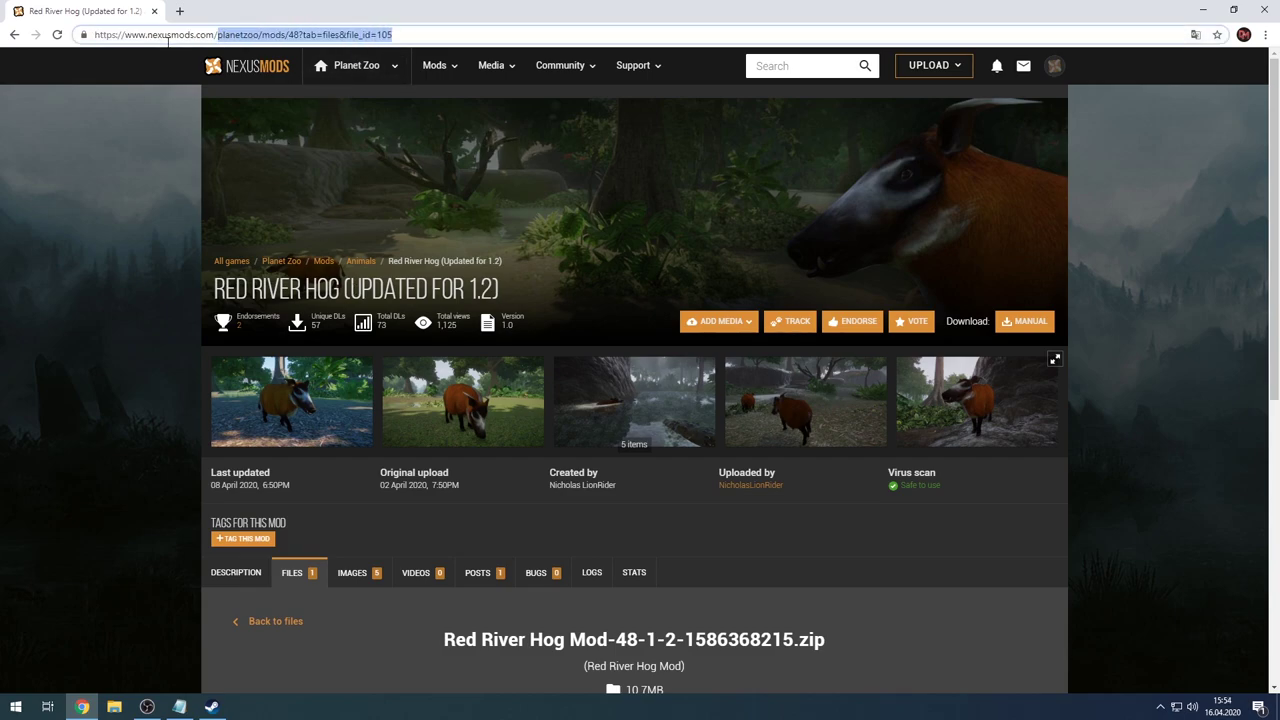
text(jur)
key(Return)
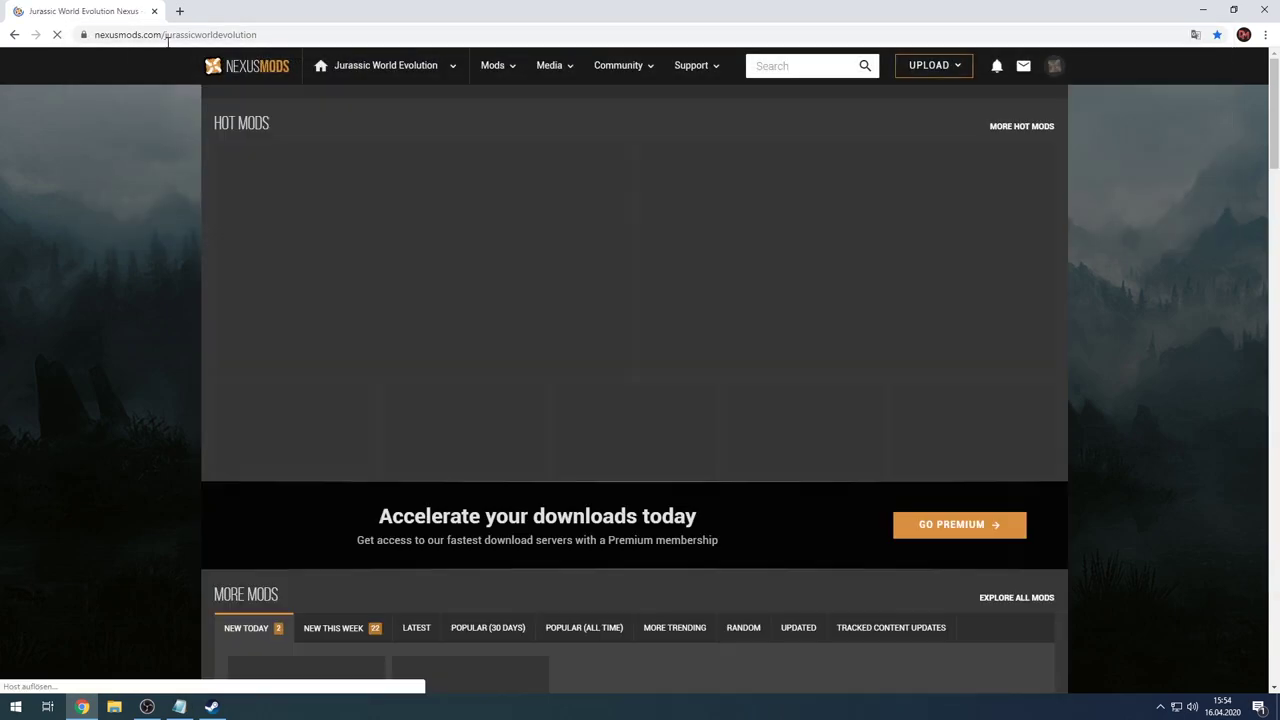
Browse the mods that are new this week and open the Red eye for indominus mod.
scroll(106, 327, down, 2)
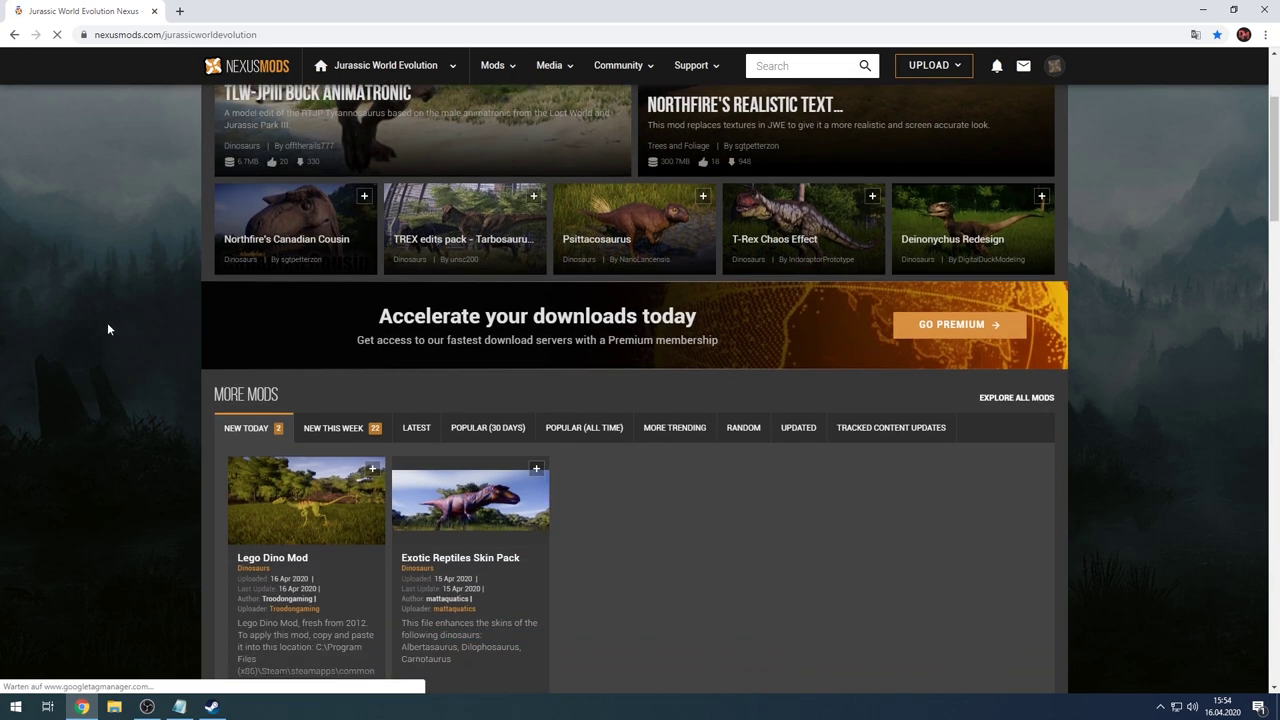
click(302, 432)
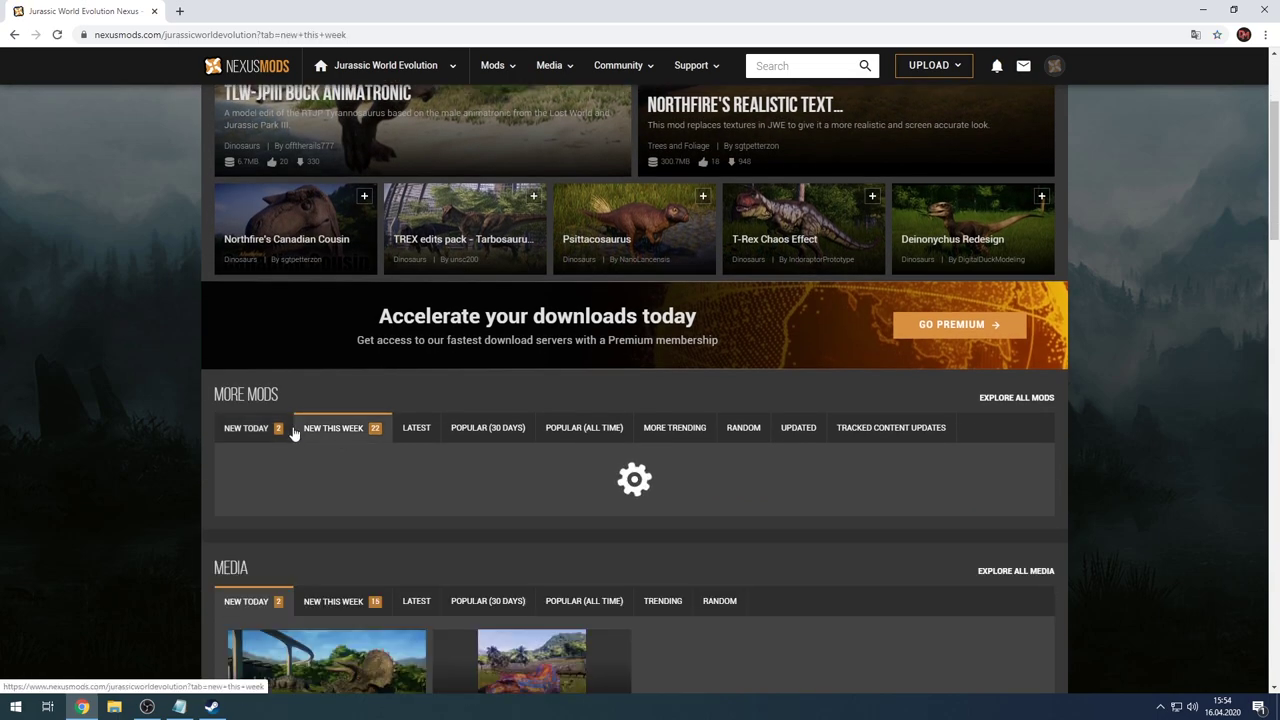
scroll(149, 401, down, 2)
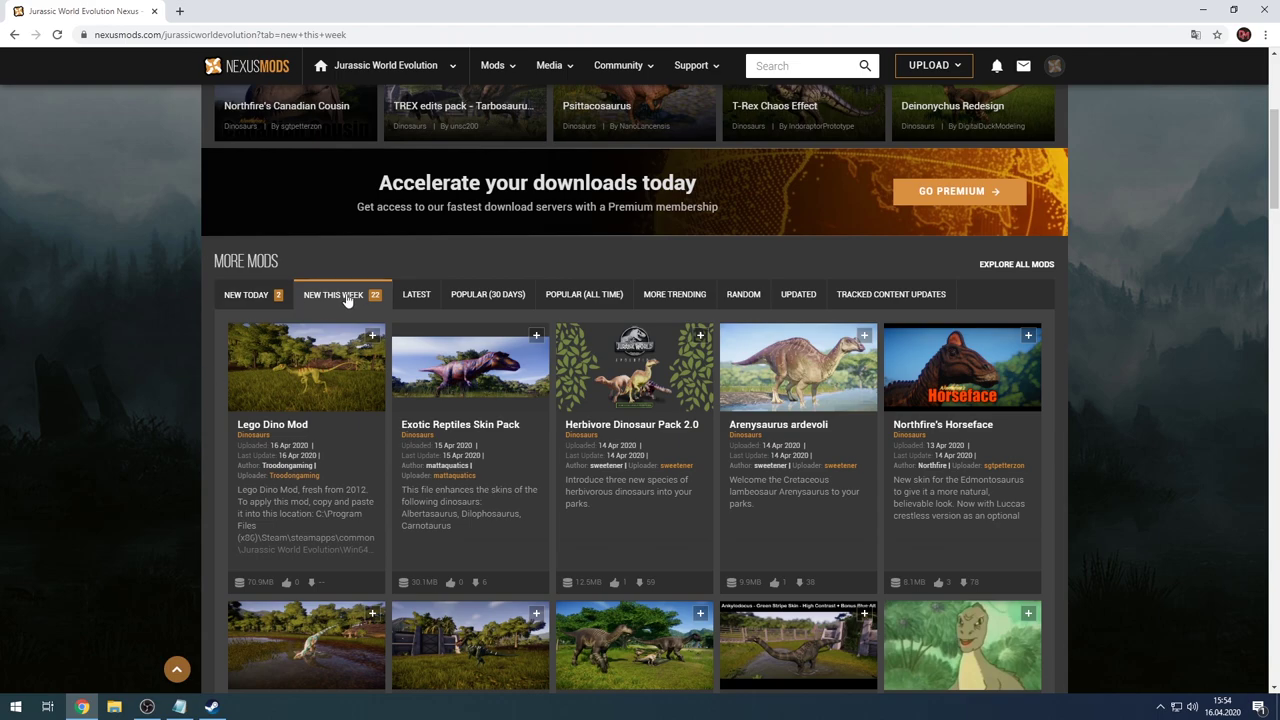
scroll(120, 422, down, 2)
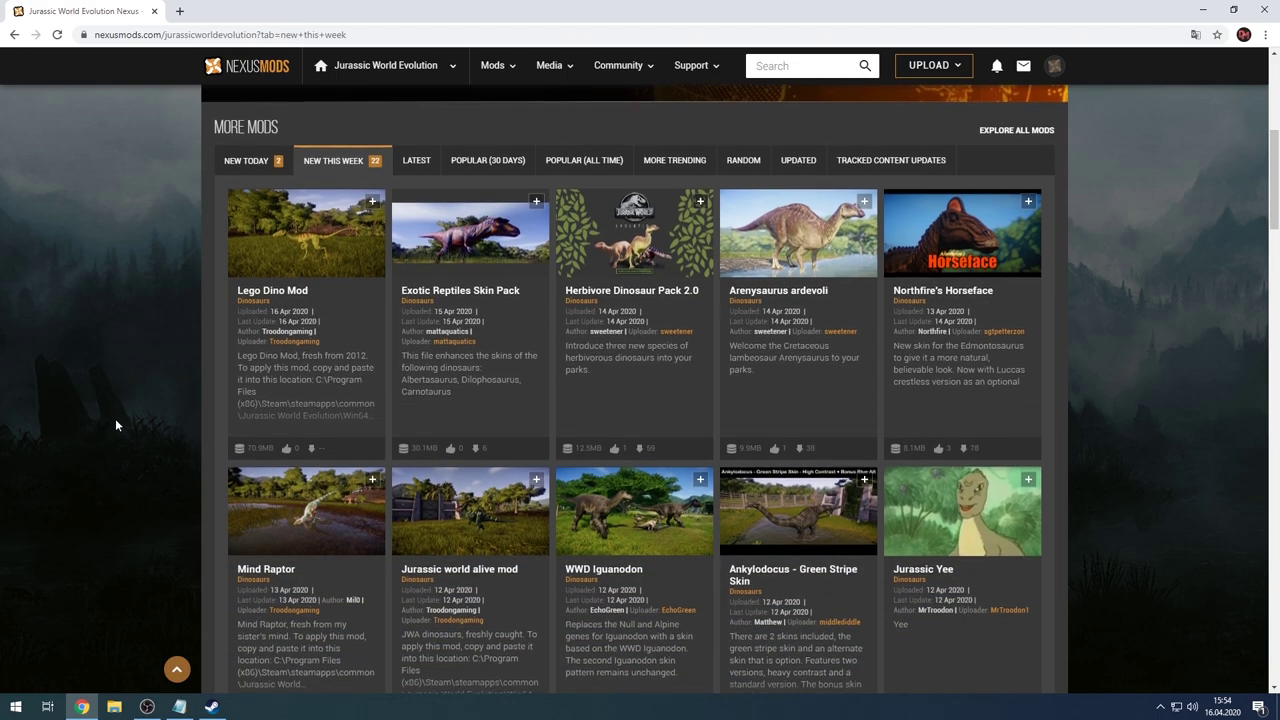
scroll(116, 424, down, 4)
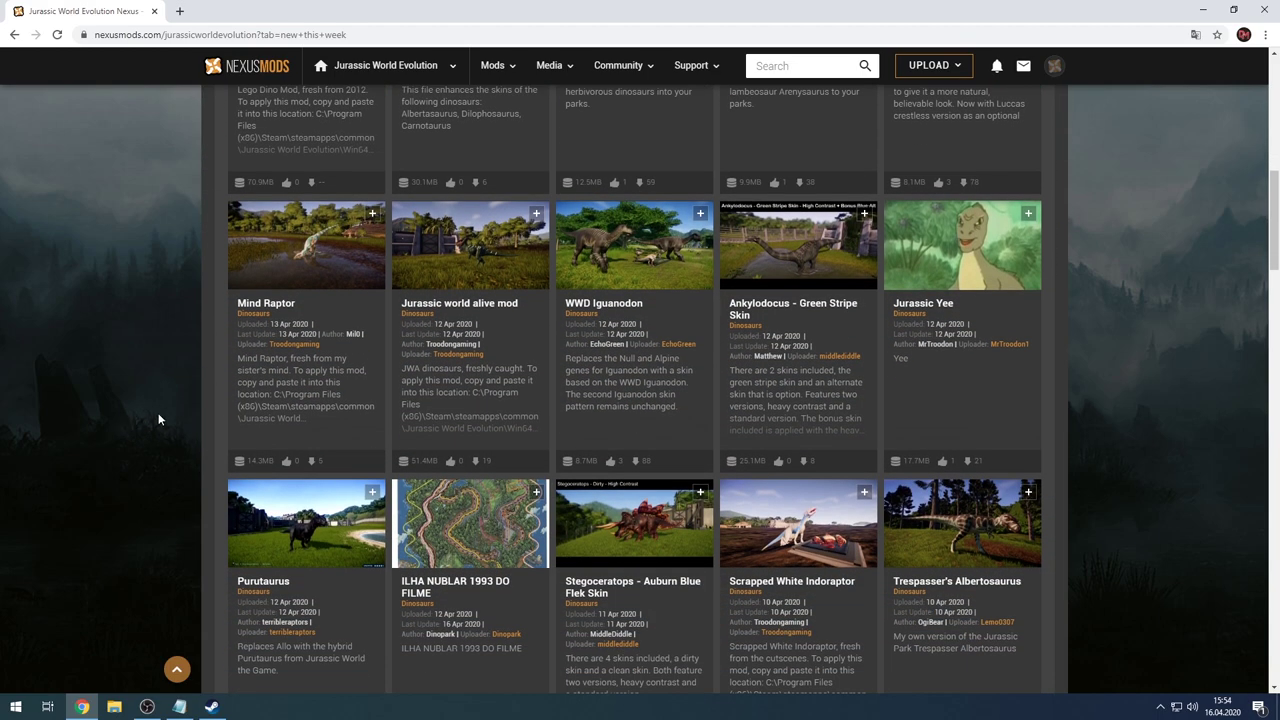
scroll(148, 413, down, 5)
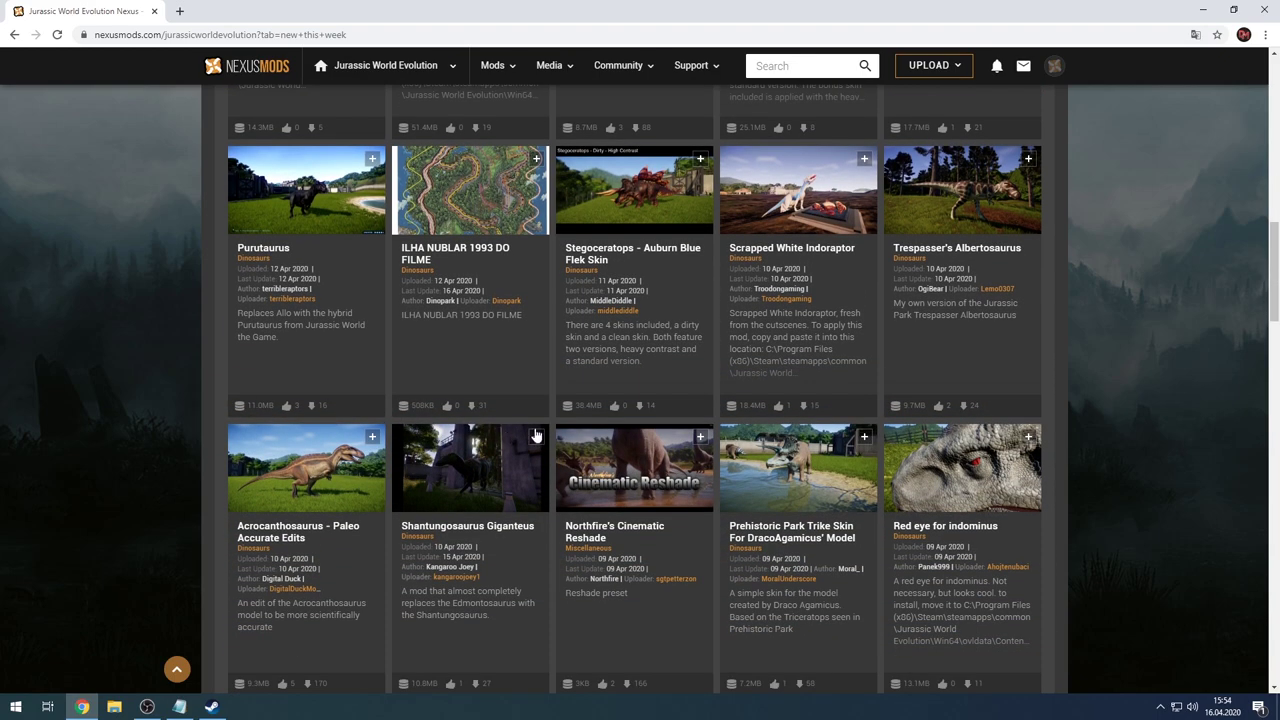
scroll(879, 522, up, 1)
scroll(893, 530, down, 1)
click(957, 463)
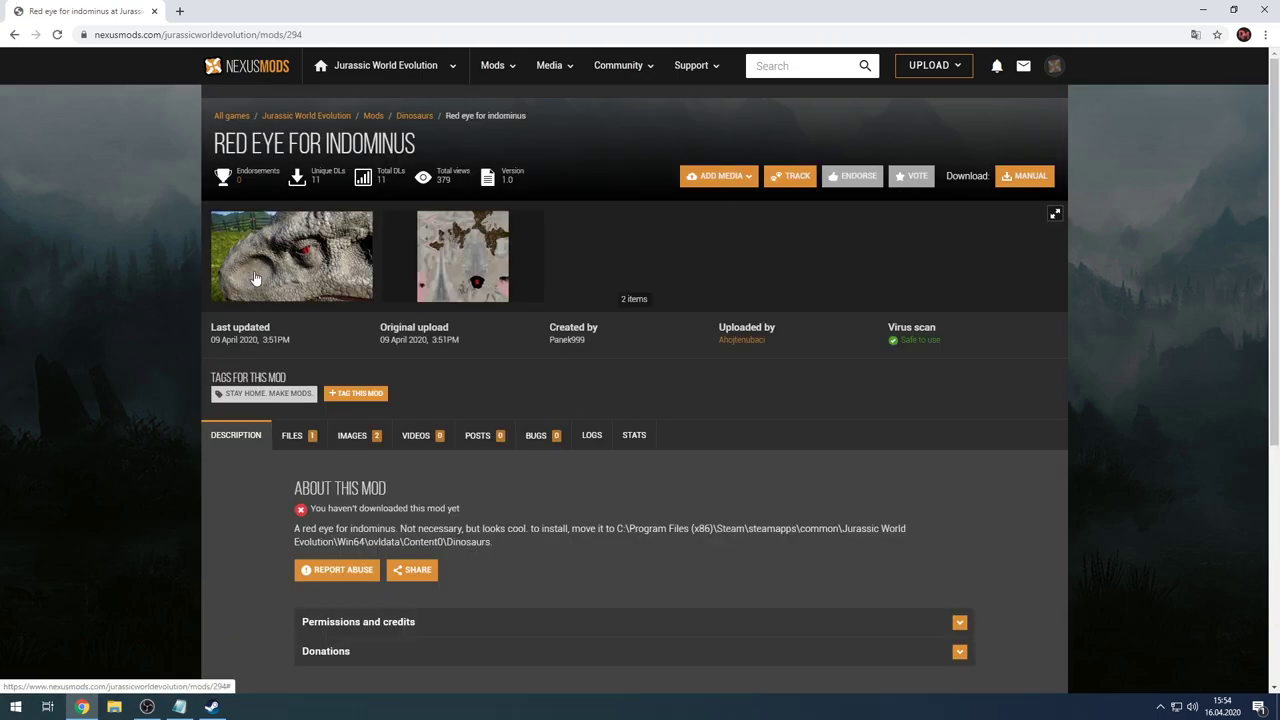
View the mod's first image enlarged, and download the IndoRedEye zip manually with the slow download.
click(256, 272)
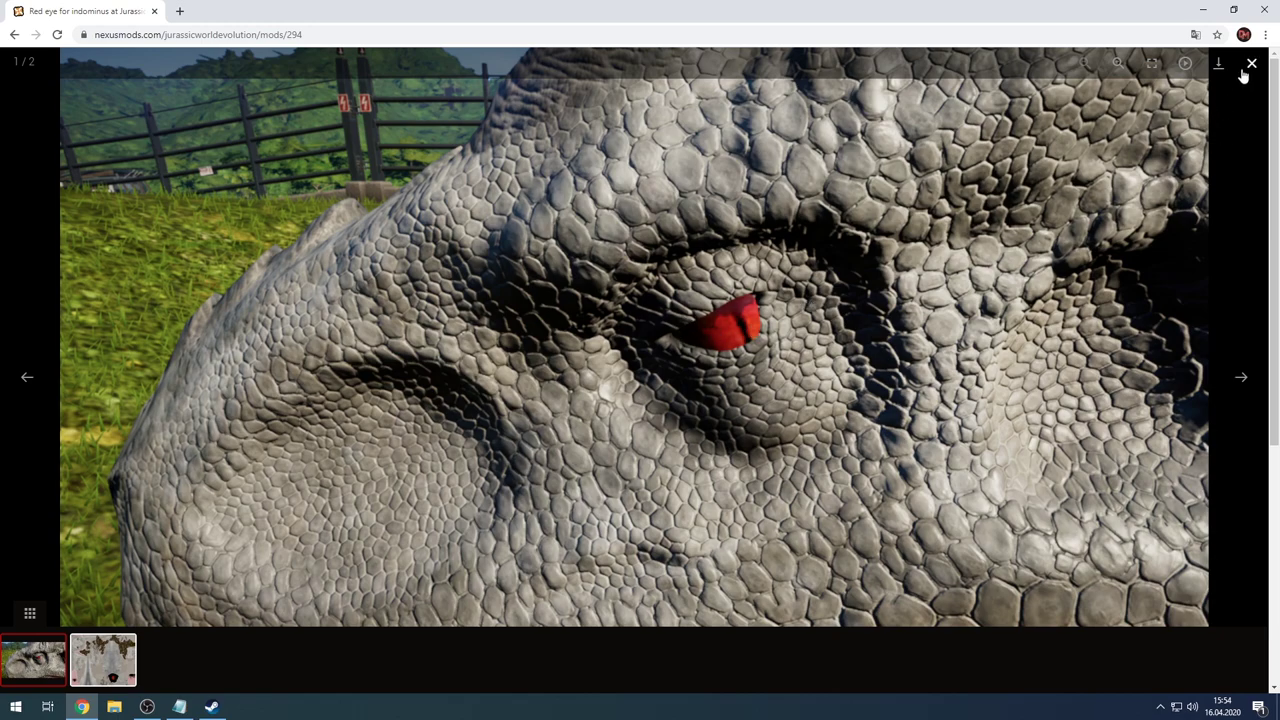
click(1243, 72)
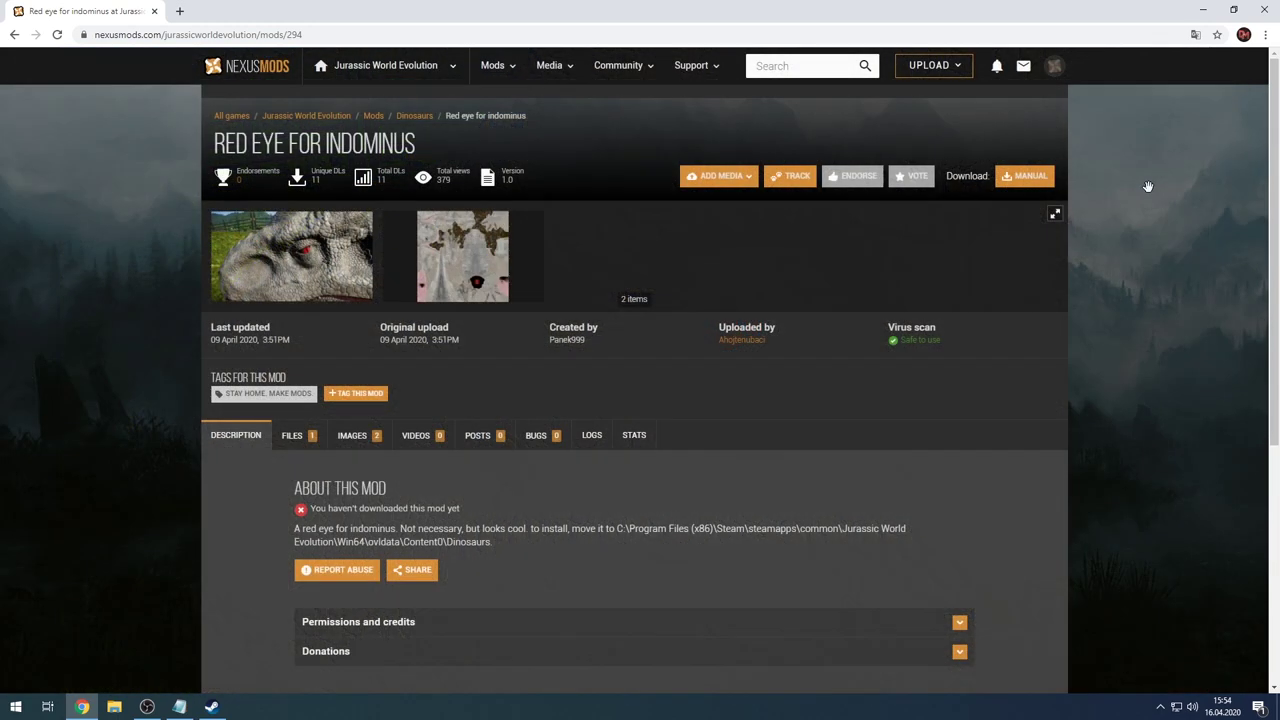
click(1012, 178)
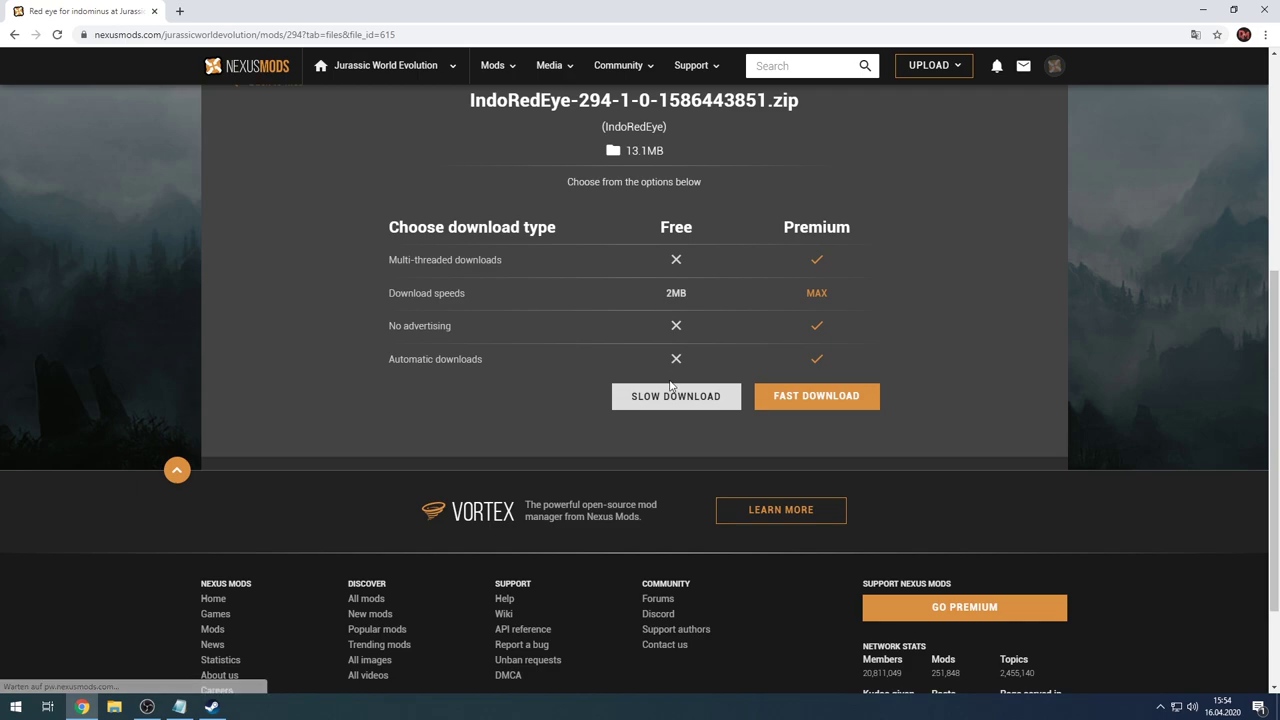
click(672, 394)
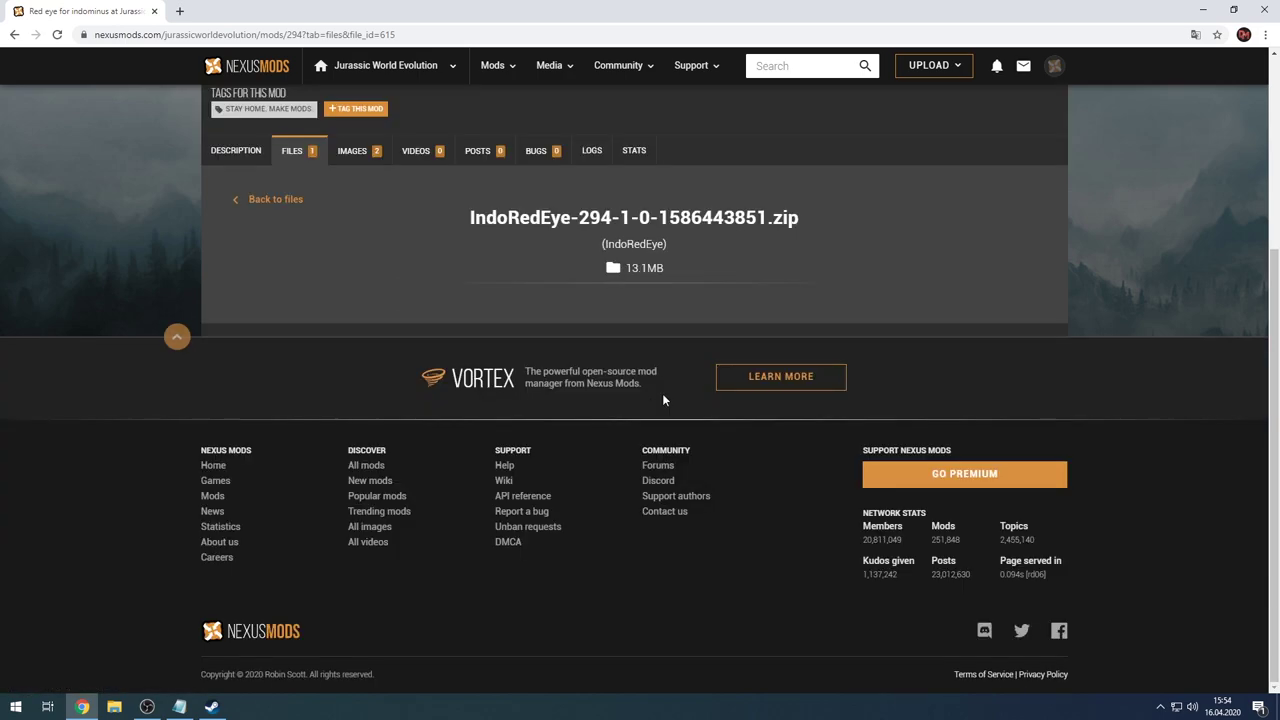
scroll(455, 397, up, 1)
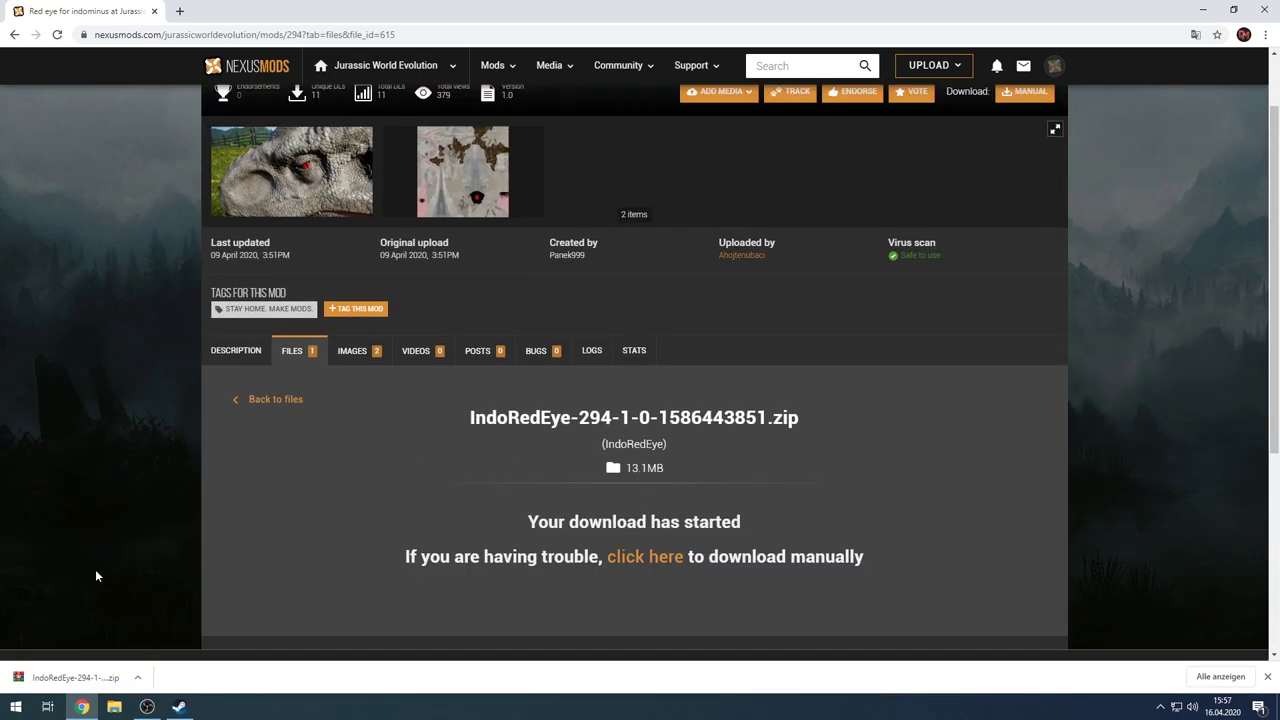
Open the downloaded IndoRedEye archive and look at IndominusRex.ovl and IndominusRex.ovs.textures_l1 in its IndominusRex folder.
click(68, 677)
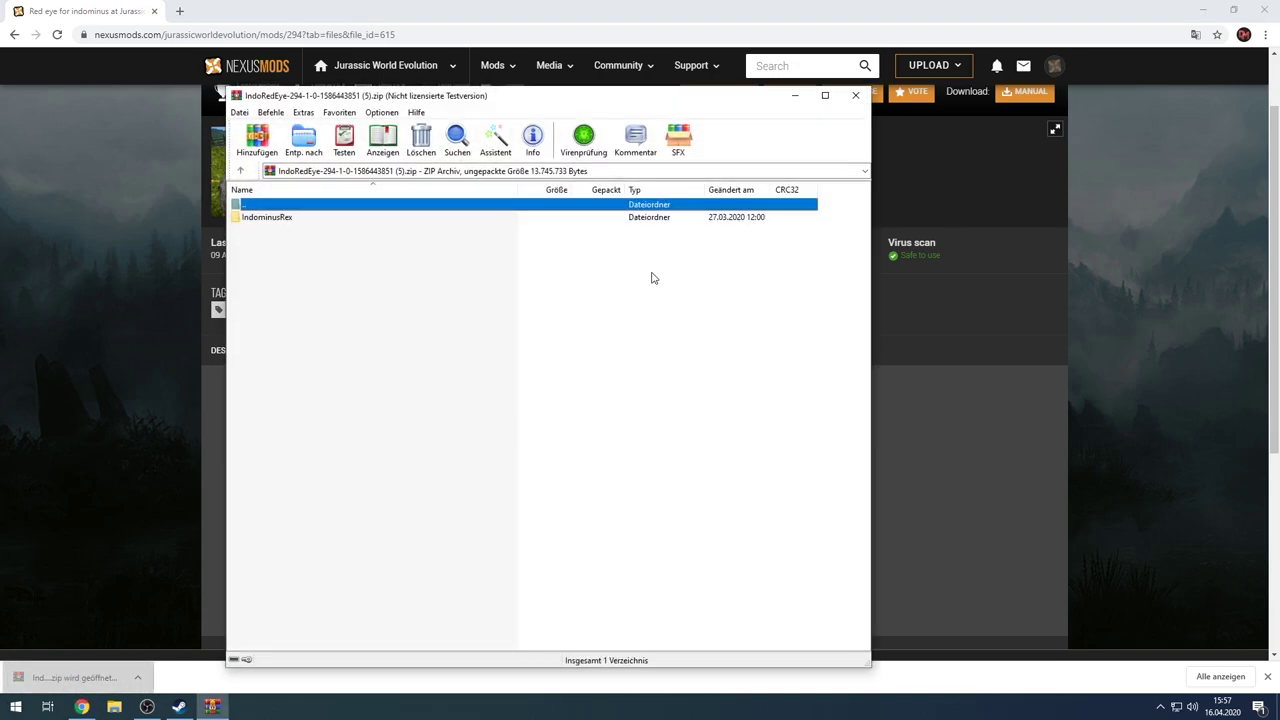
key(Escape)
double_click(283, 219)
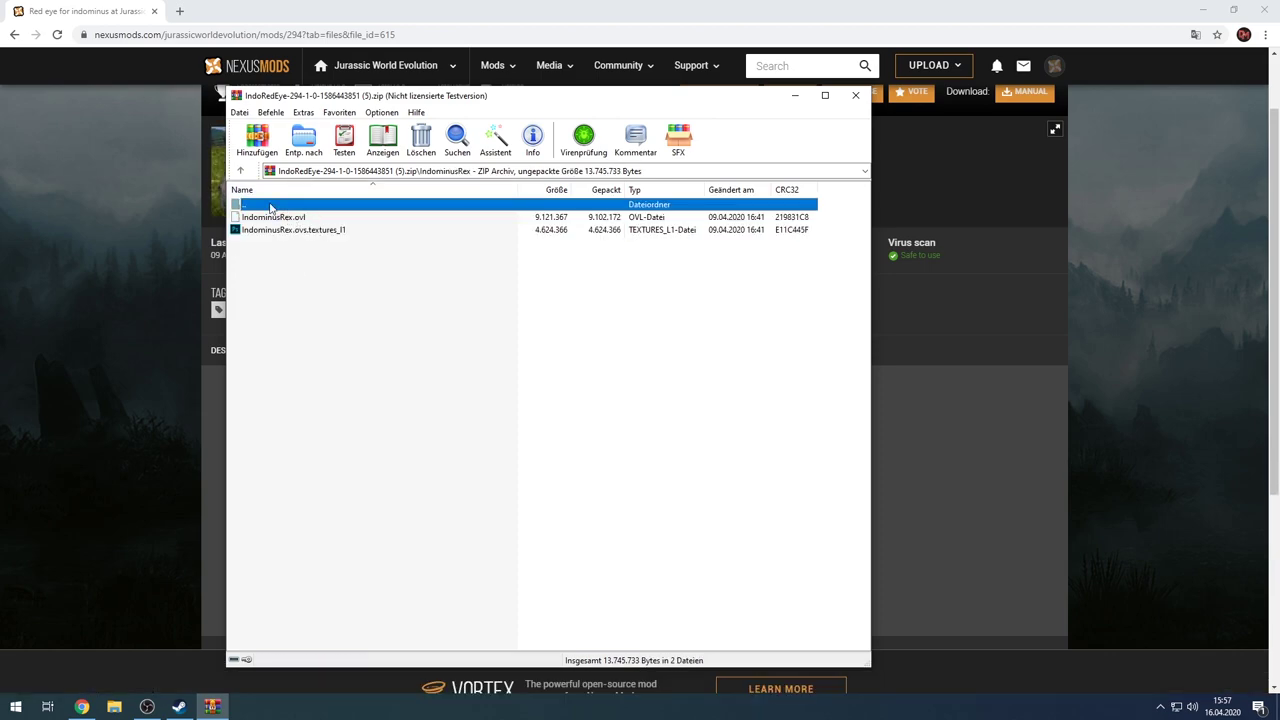
double_click(270, 206)
double_click(279, 220)
click(276, 230)
shift+click(272, 219)
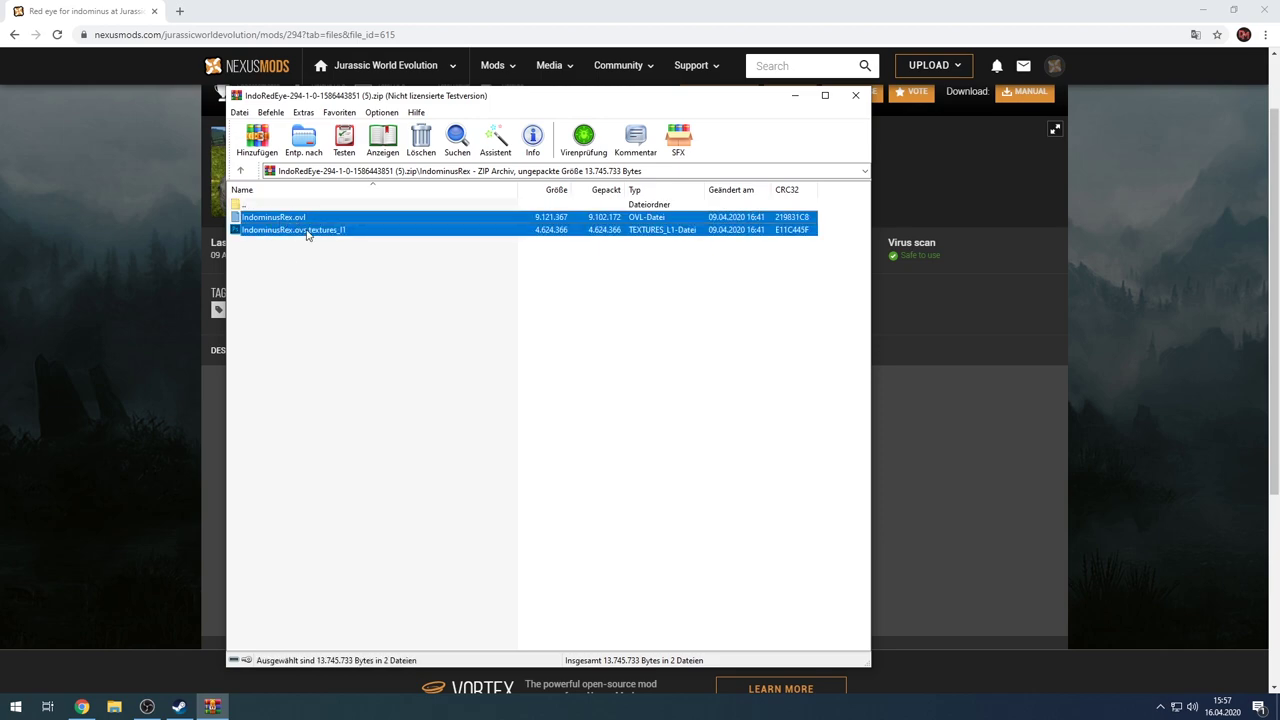
click(309, 287)
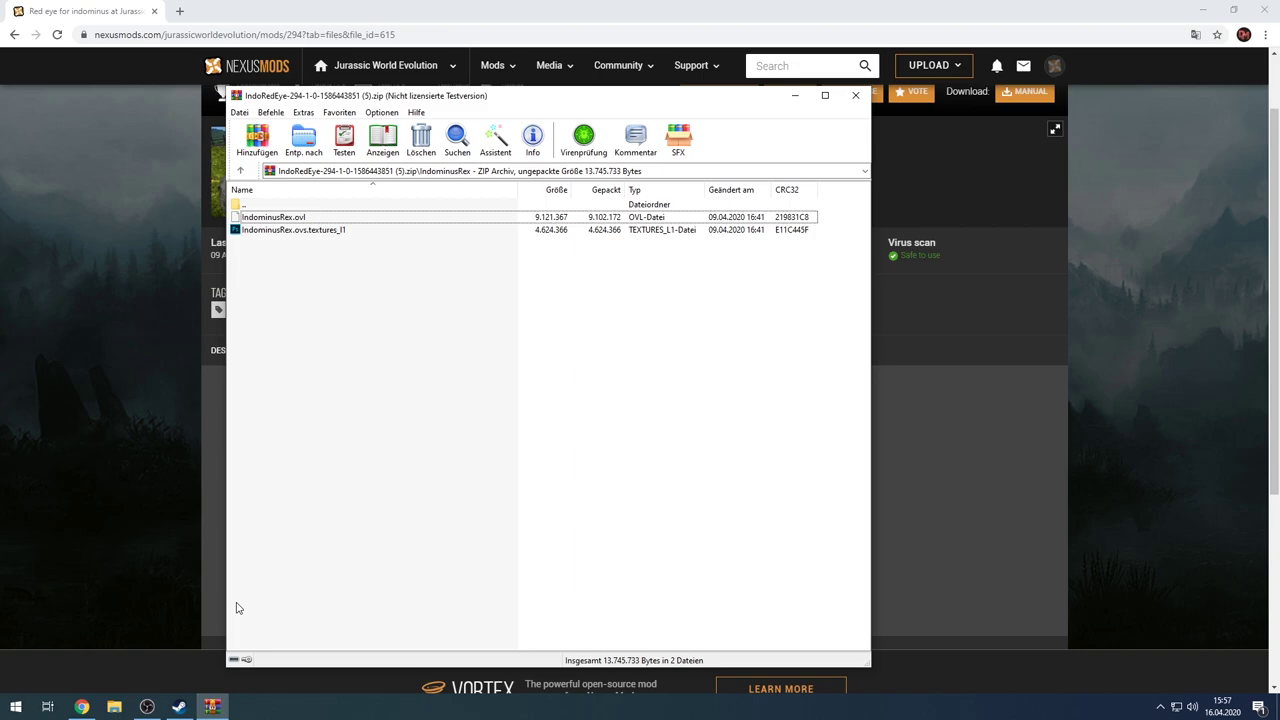
Switch to Steam and open Jurassic World Evolution's local files folder from its properties.
click(180, 706)
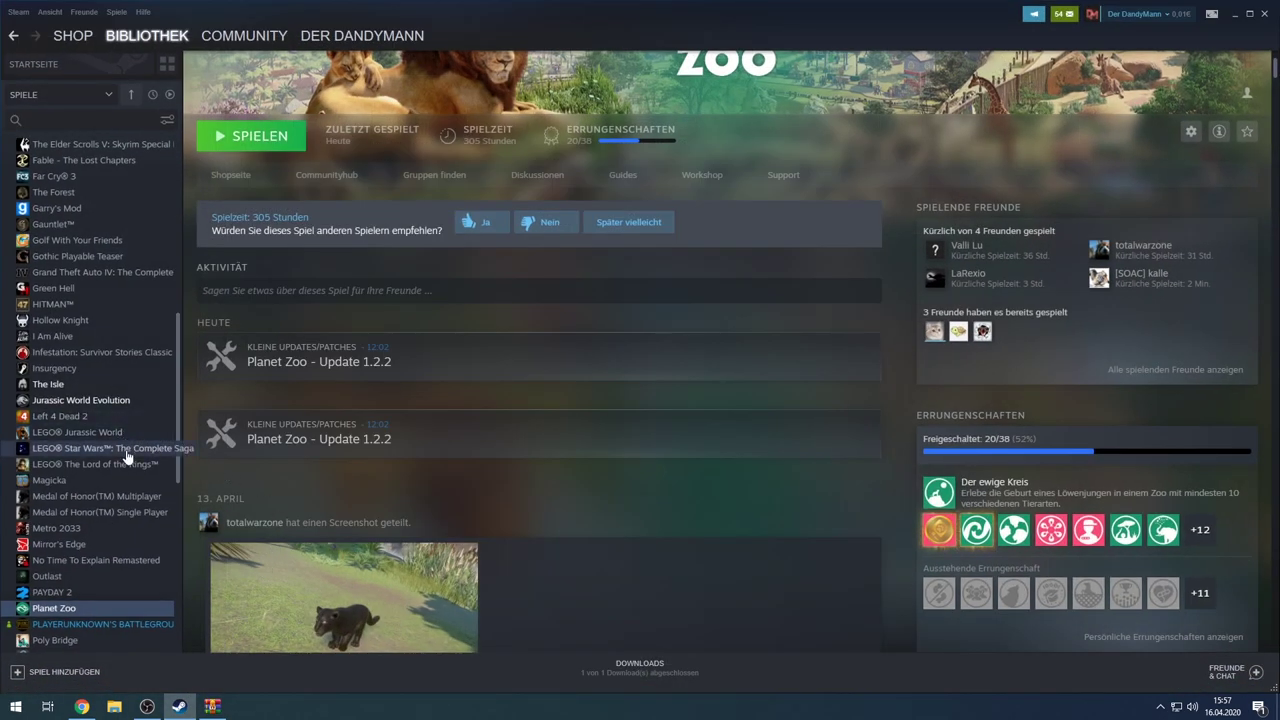
mouse_move(180, 358)
mouse_down()
mouse_move(180, 383)
mouse_move(179, 364)
mouse_up()
right_click(58, 383)
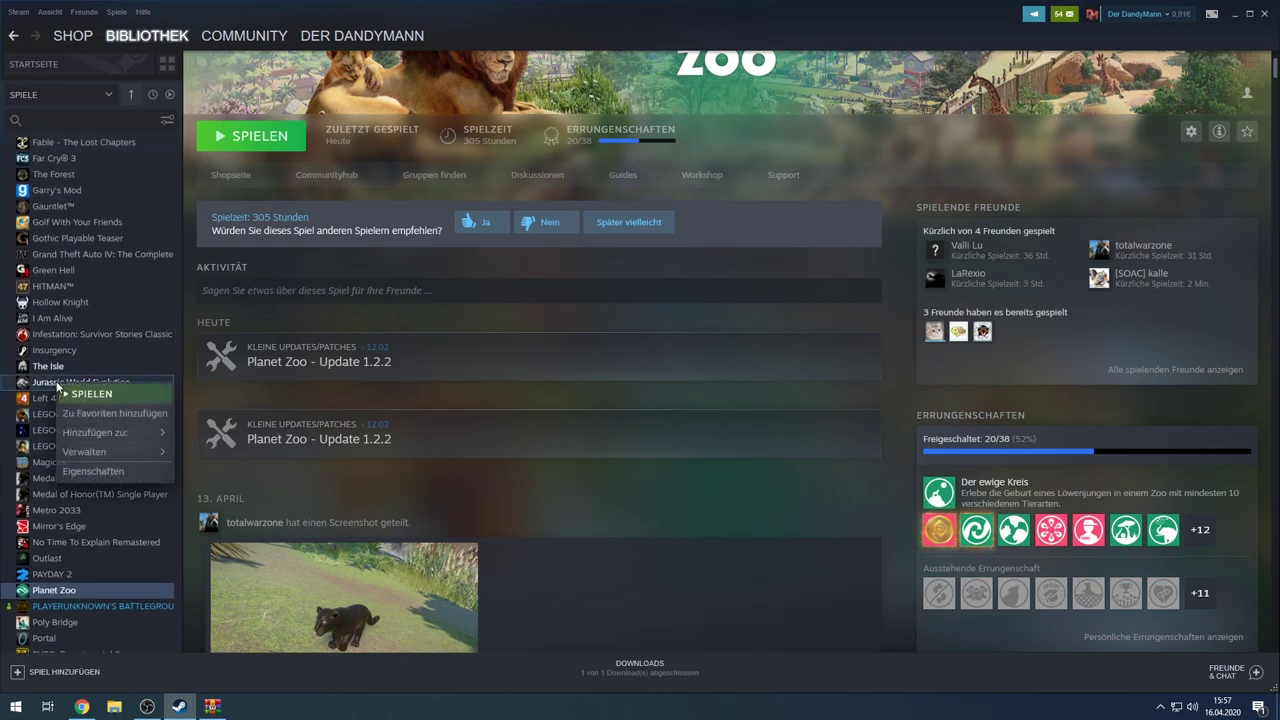
click(110, 472)
click(581, 191)
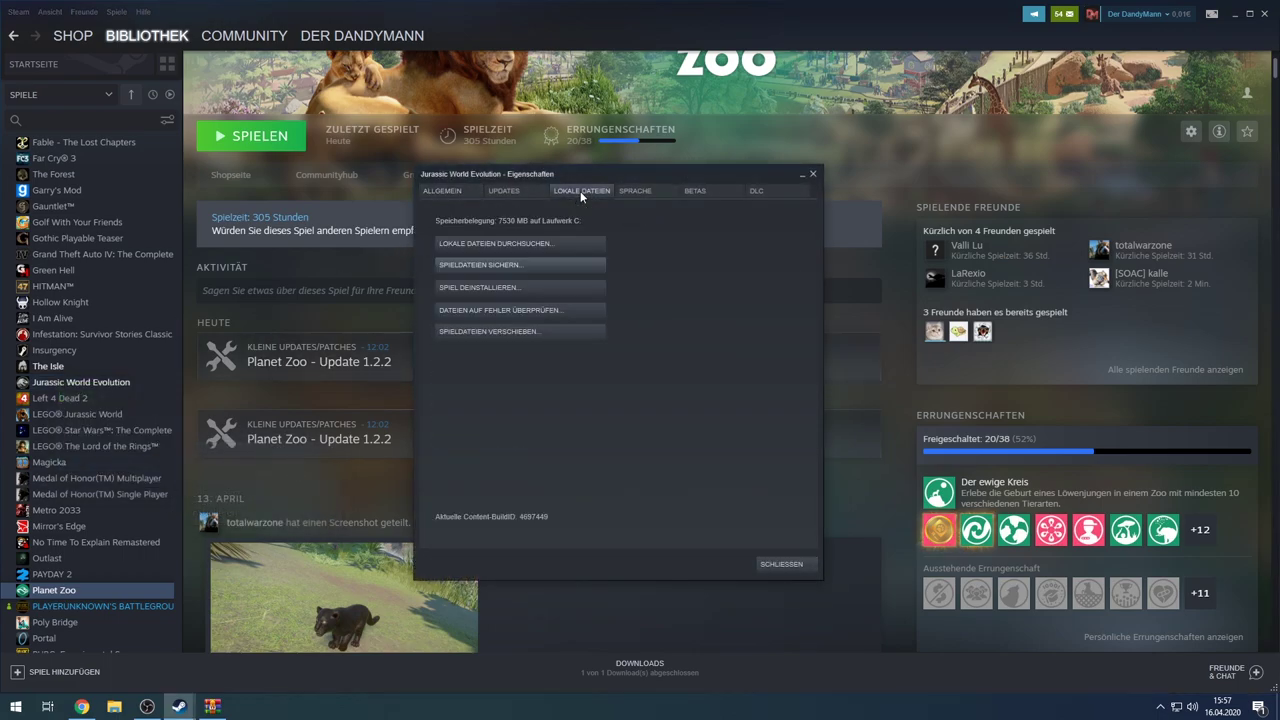
click(488, 243)
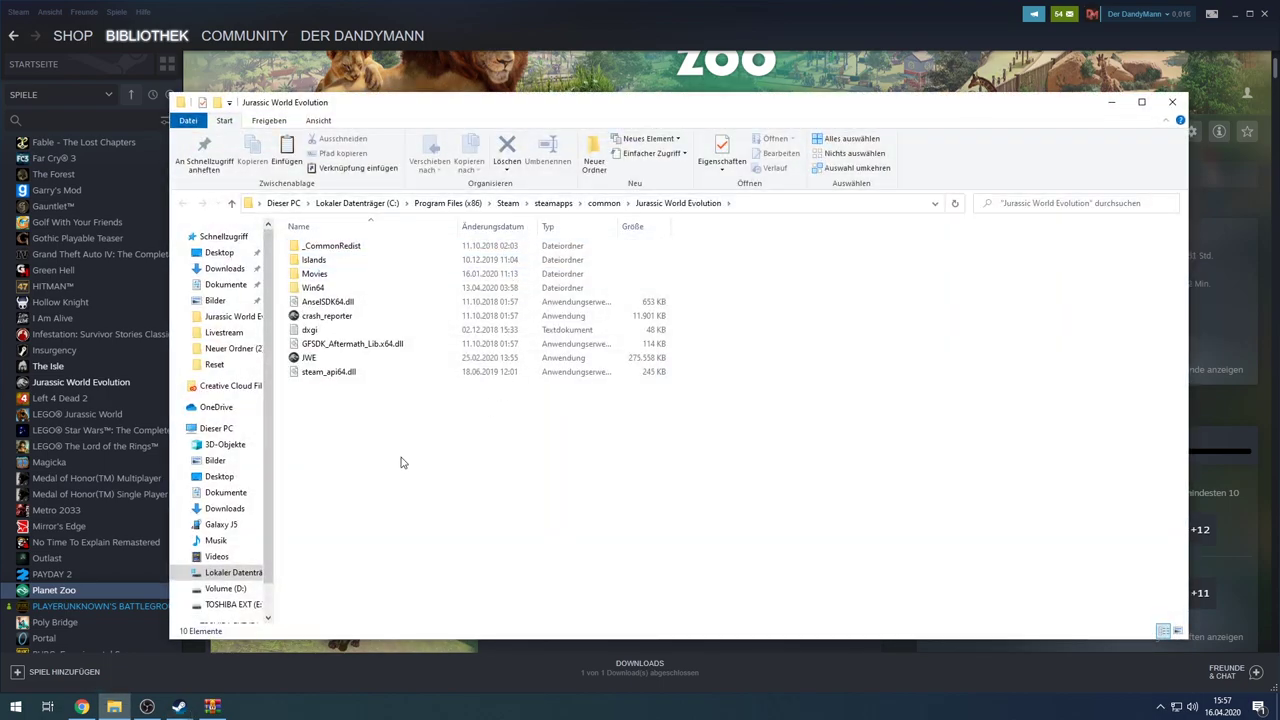
Go into the Win64\ovldata folder of Jurassic World Evolution.
click(316, 288)
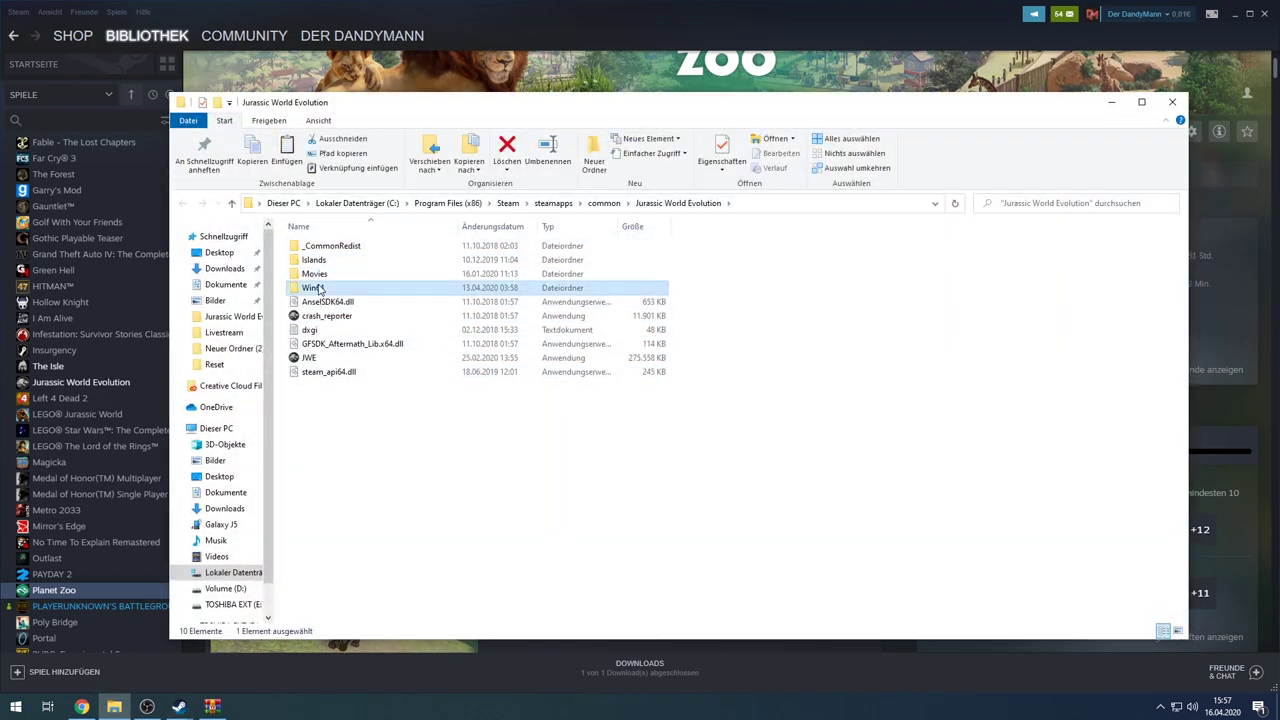
double_click(316, 289)
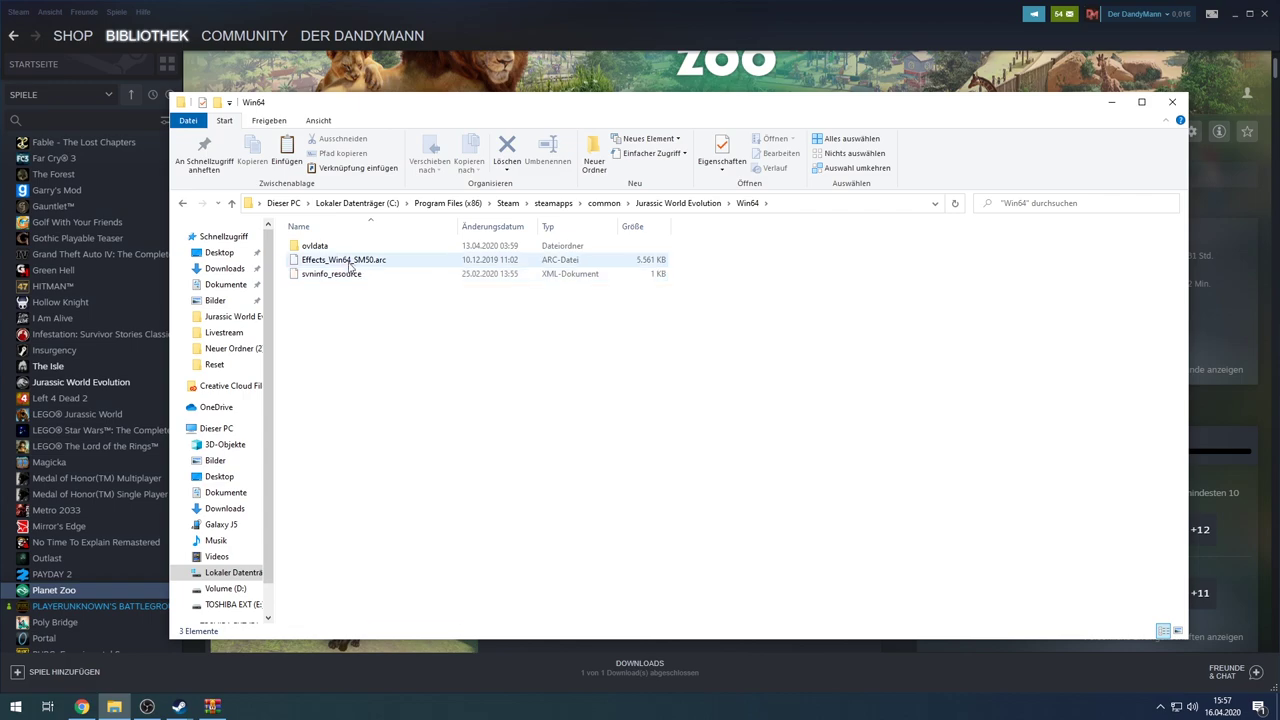
double_click(328, 247)
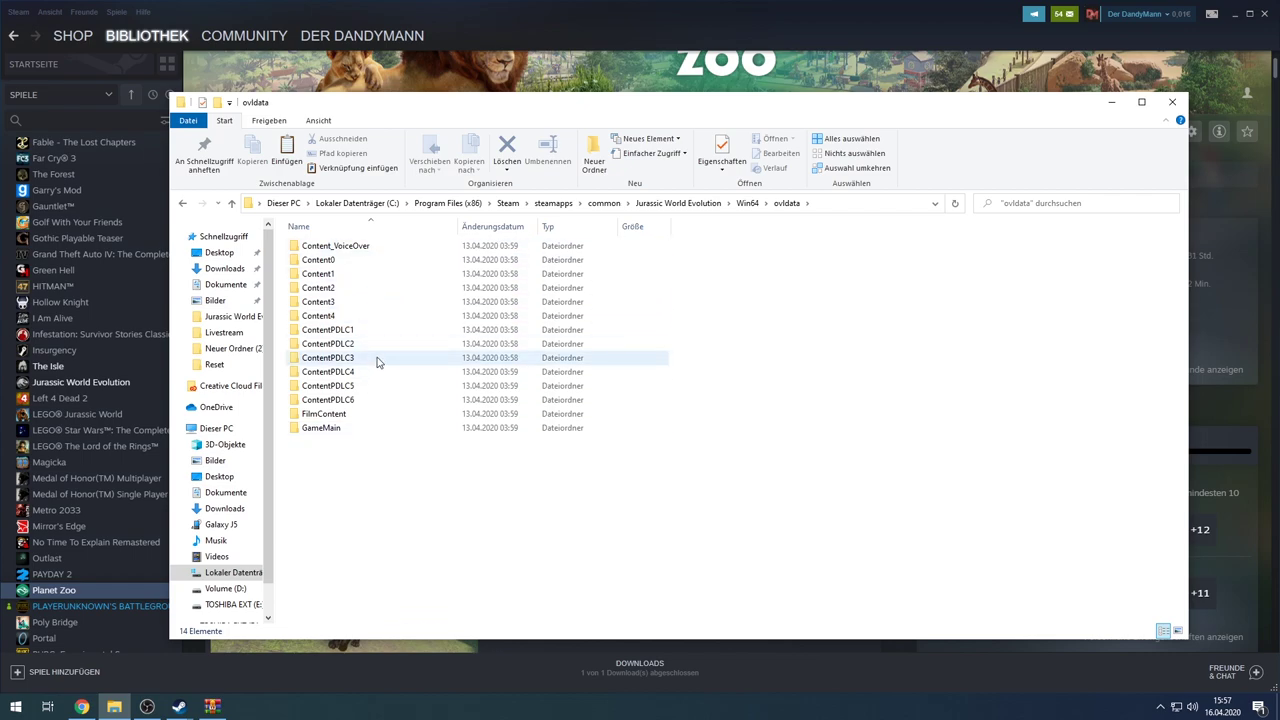
Look through the content folders in ovldata, from Content0 to Content4, ContentPDLC1 to ContentPDLC6 and FilmContent.
mouse_move(382, 327)
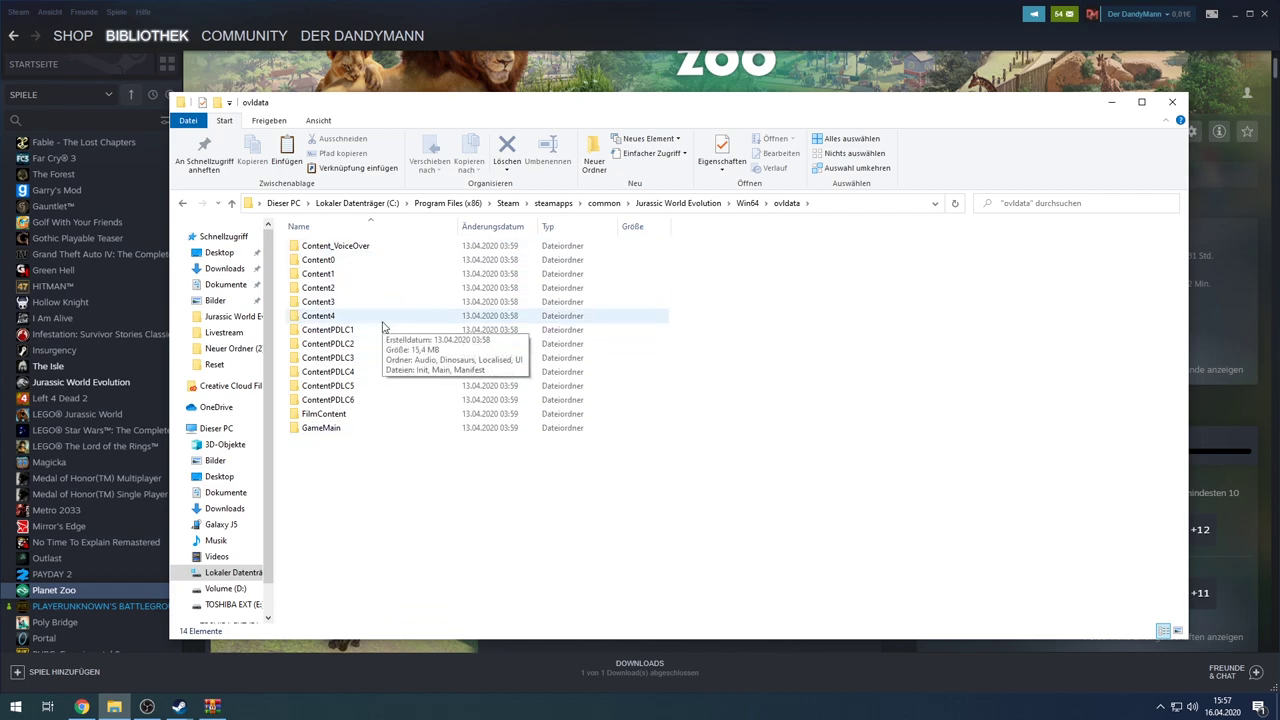
click(340, 273)
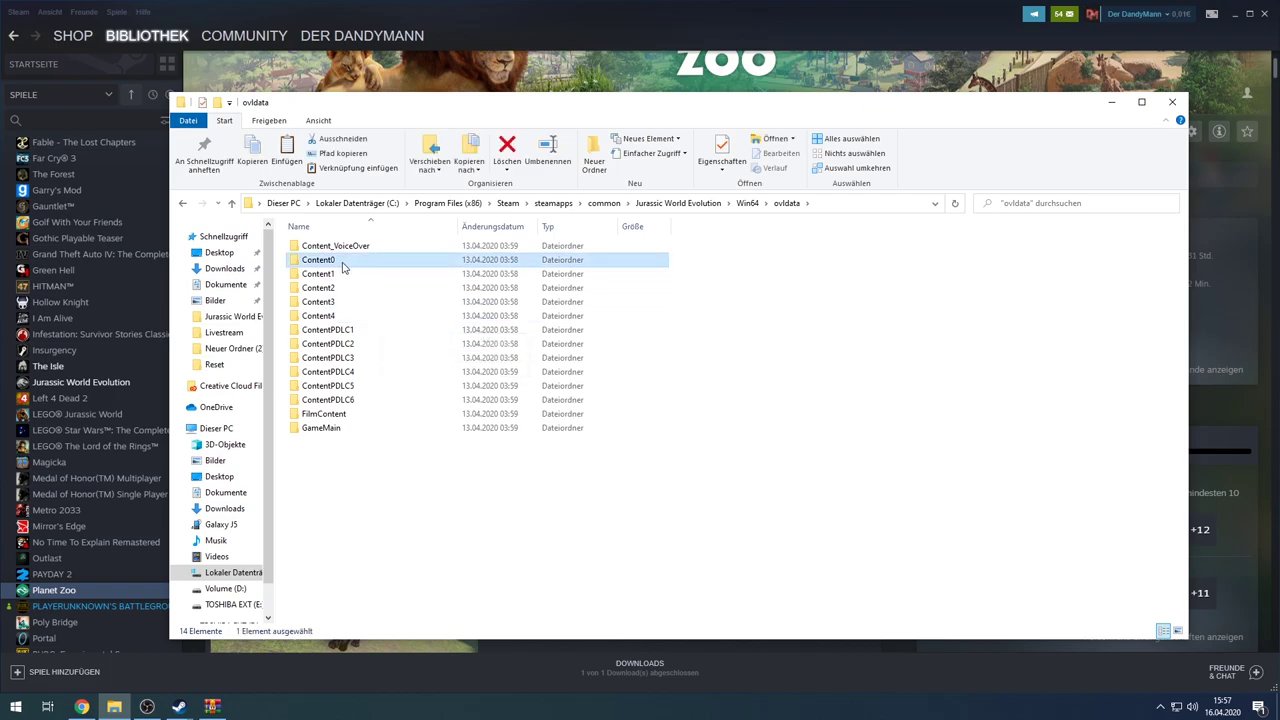
click(335, 288)
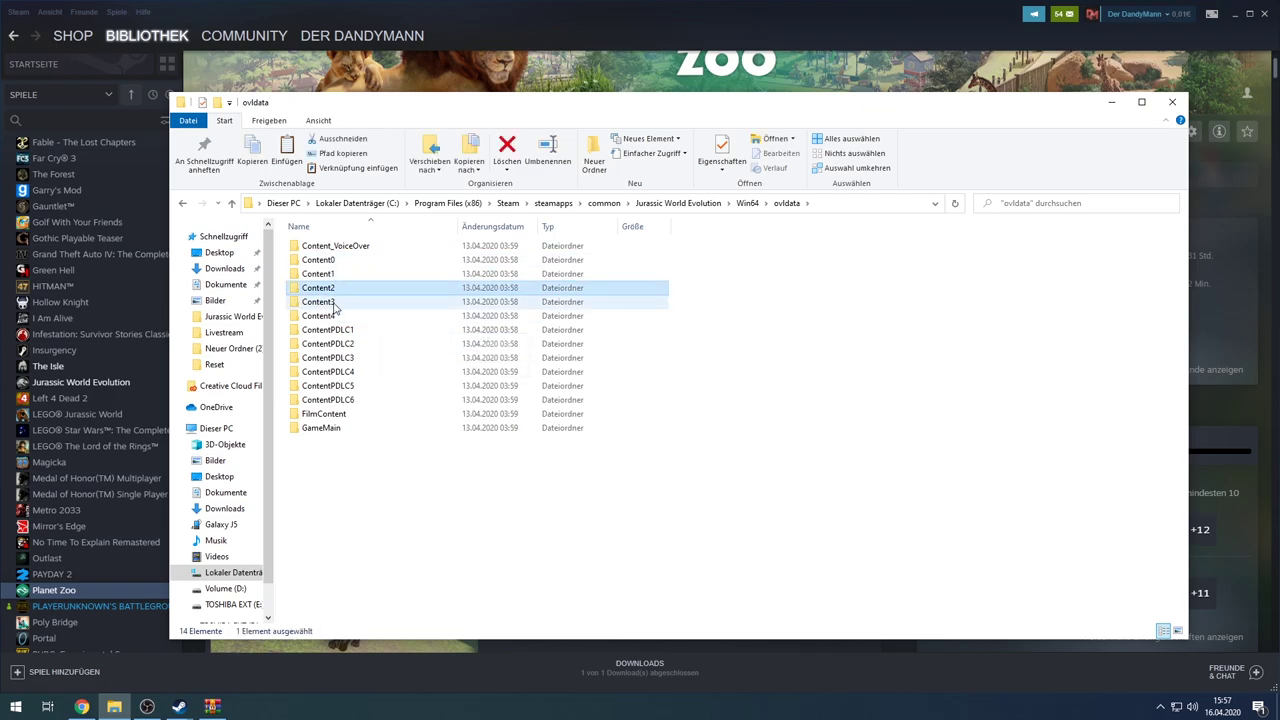
click(325, 262)
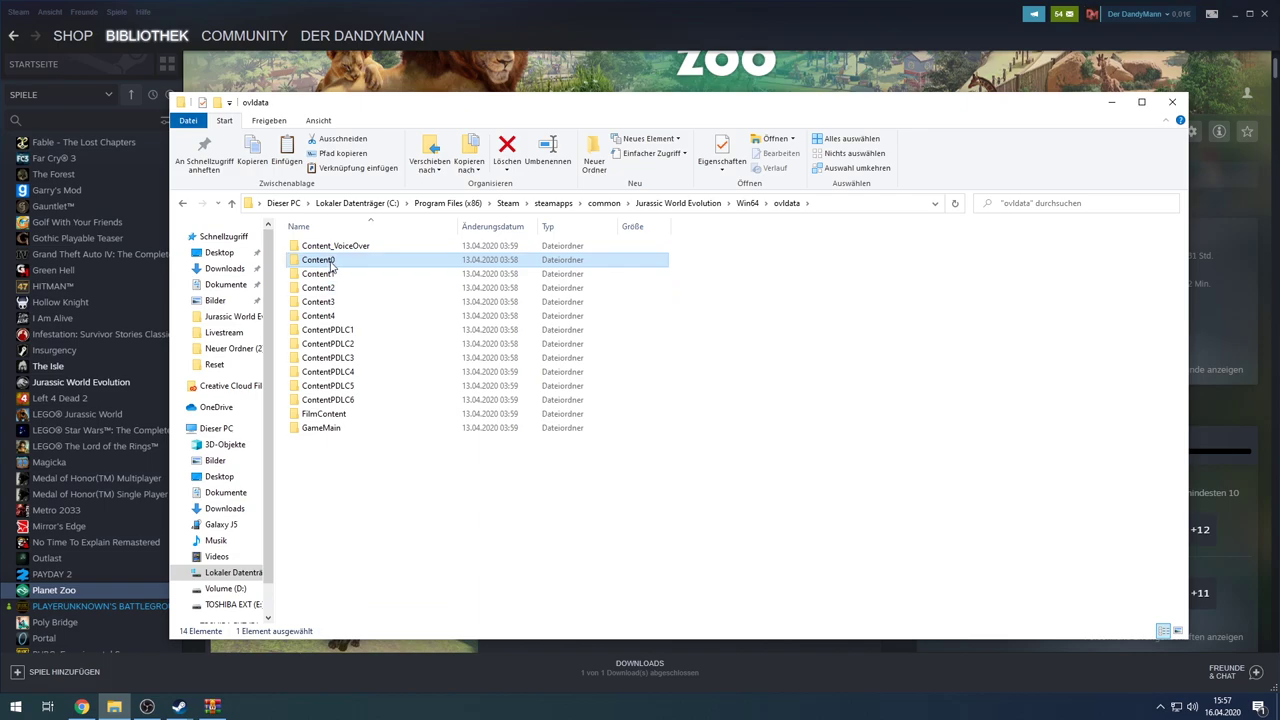
click(336, 274)
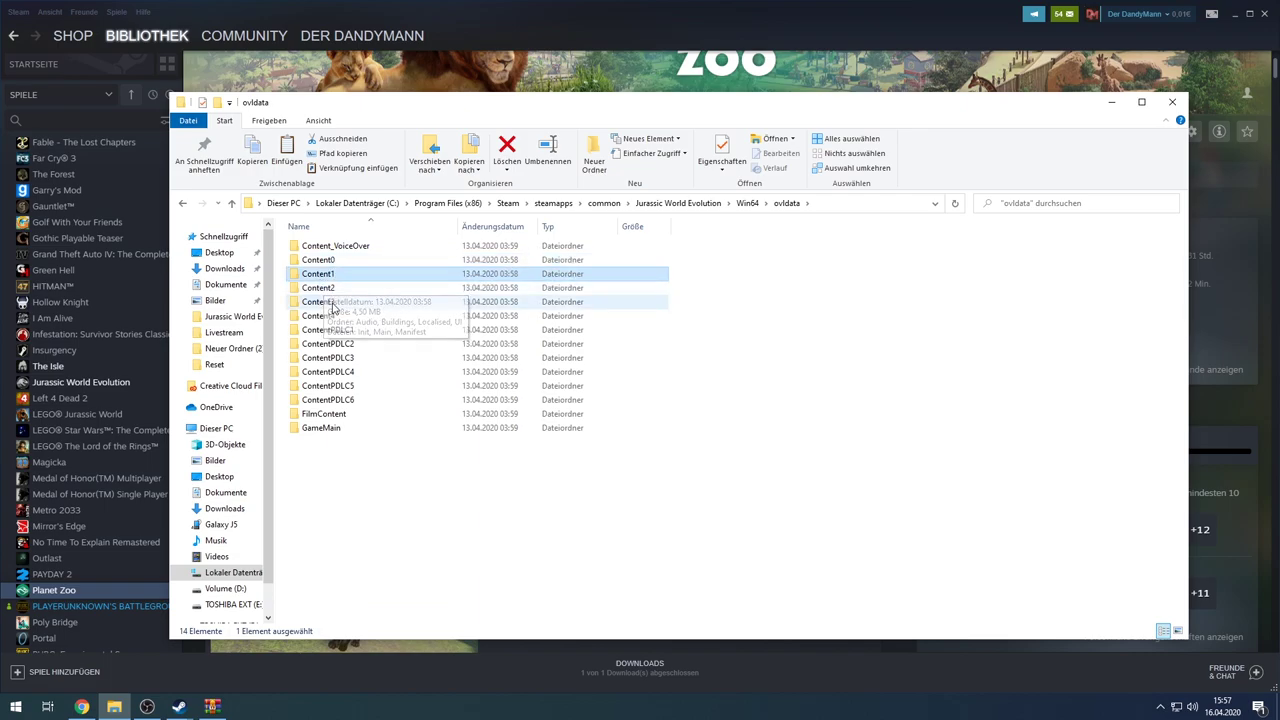
click(327, 289)
click(330, 302)
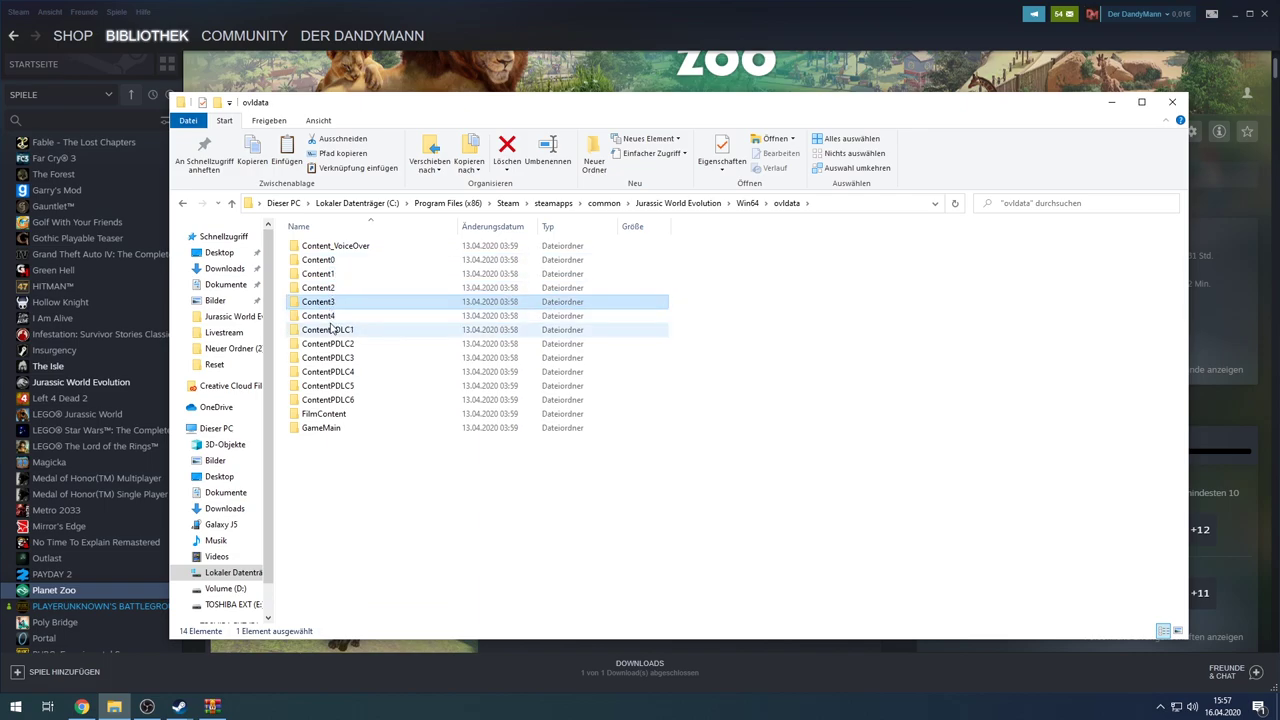
click(330, 316)
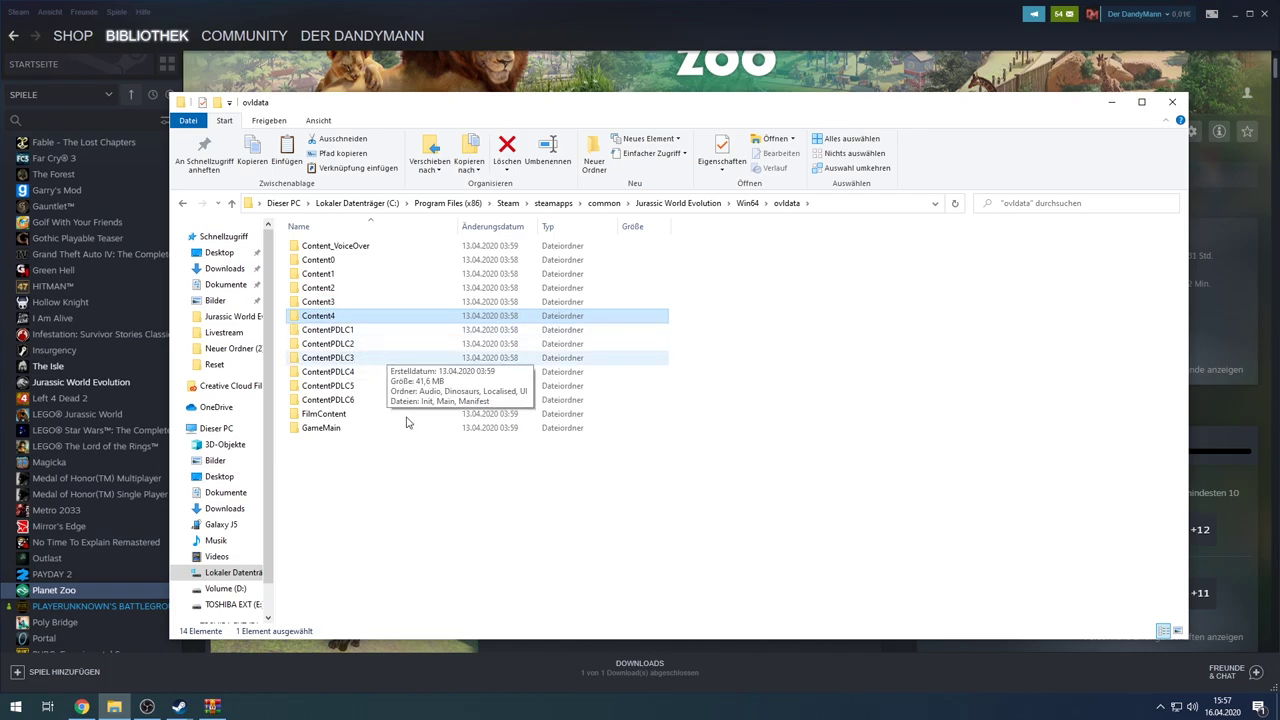
click(346, 330)
click(347, 344)
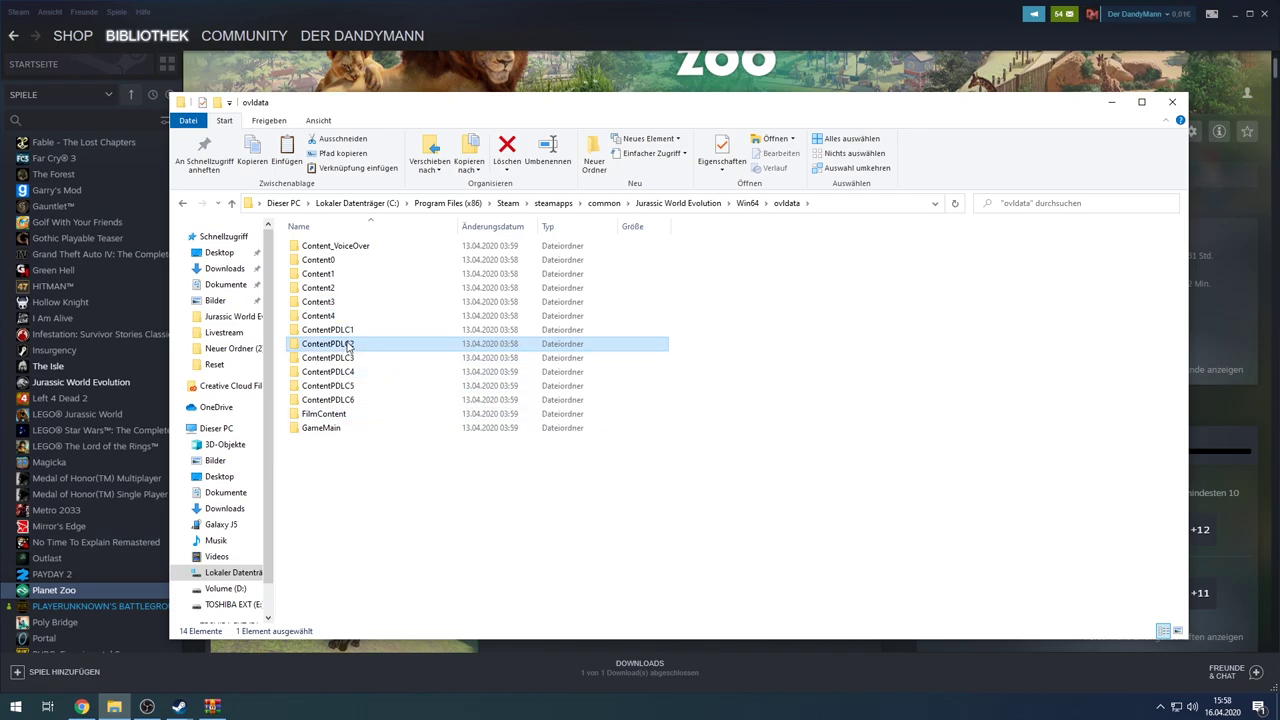
click(348, 358)
click(348, 372)
click(349, 386)
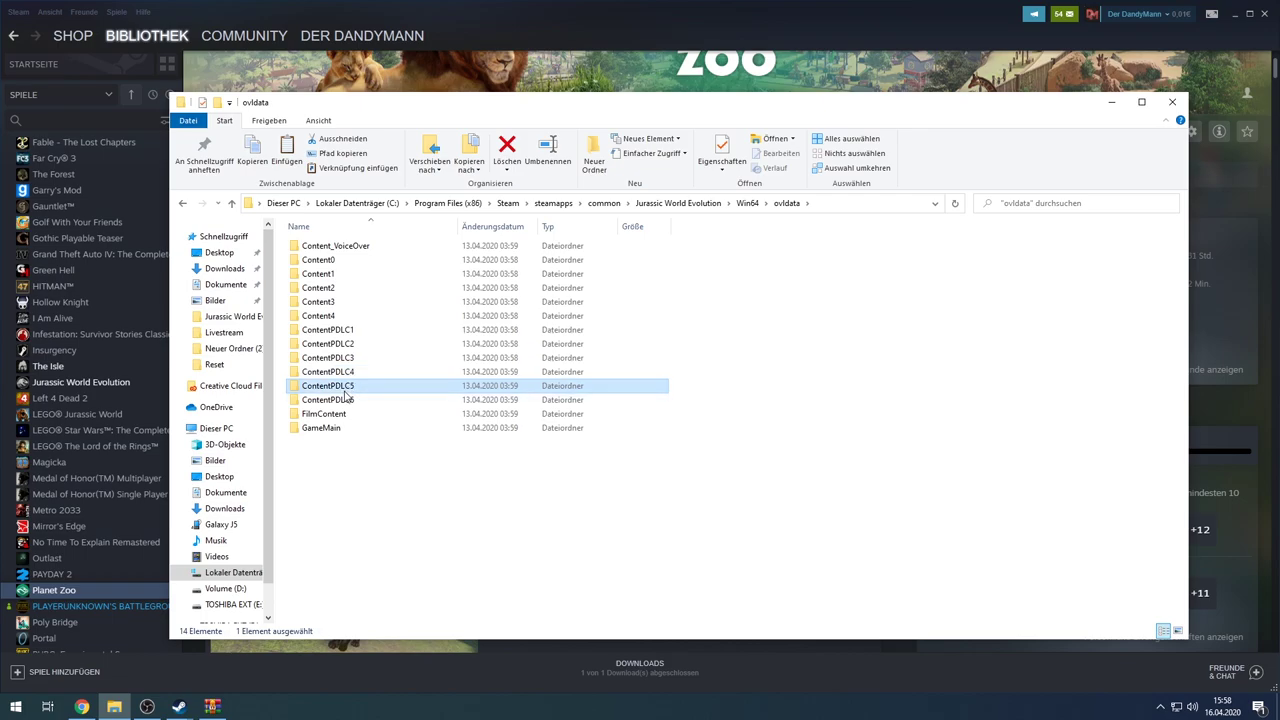
click(349, 400)
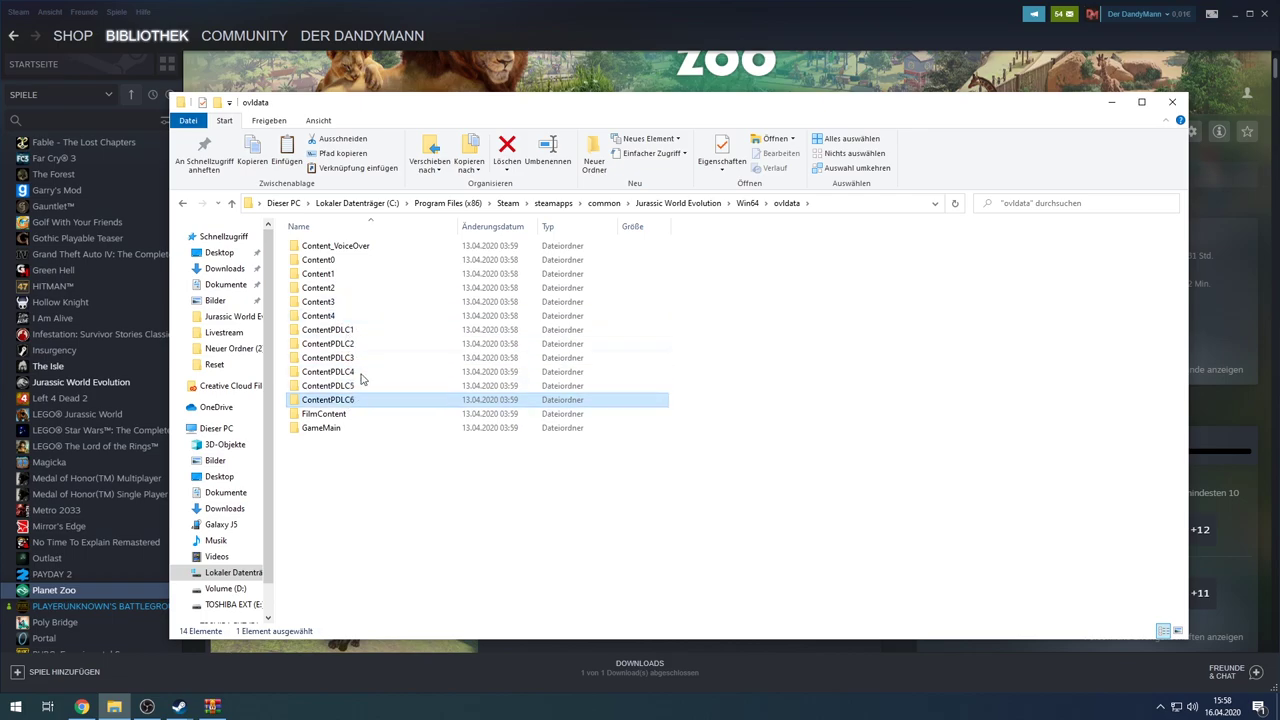
click(348, 414)
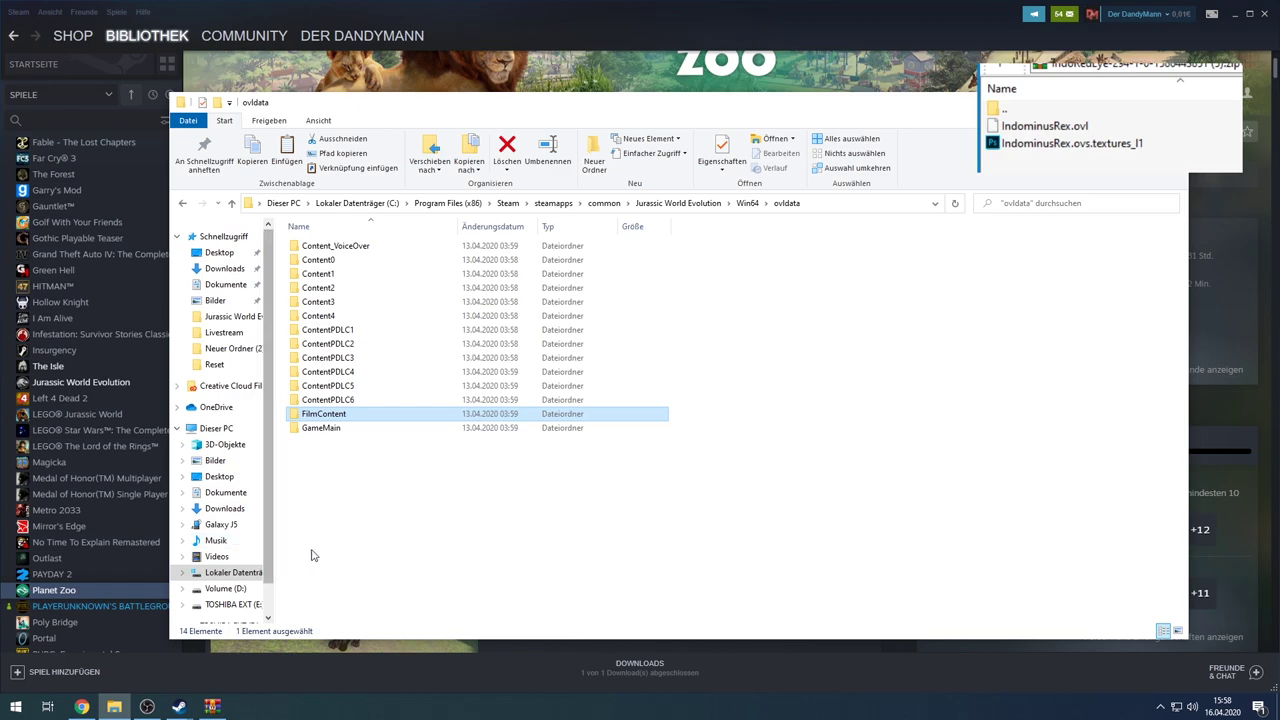
Search the ovldata folder for "indominusRex" and open the IndominusRex folder located under Content0.
click(1036, 205)
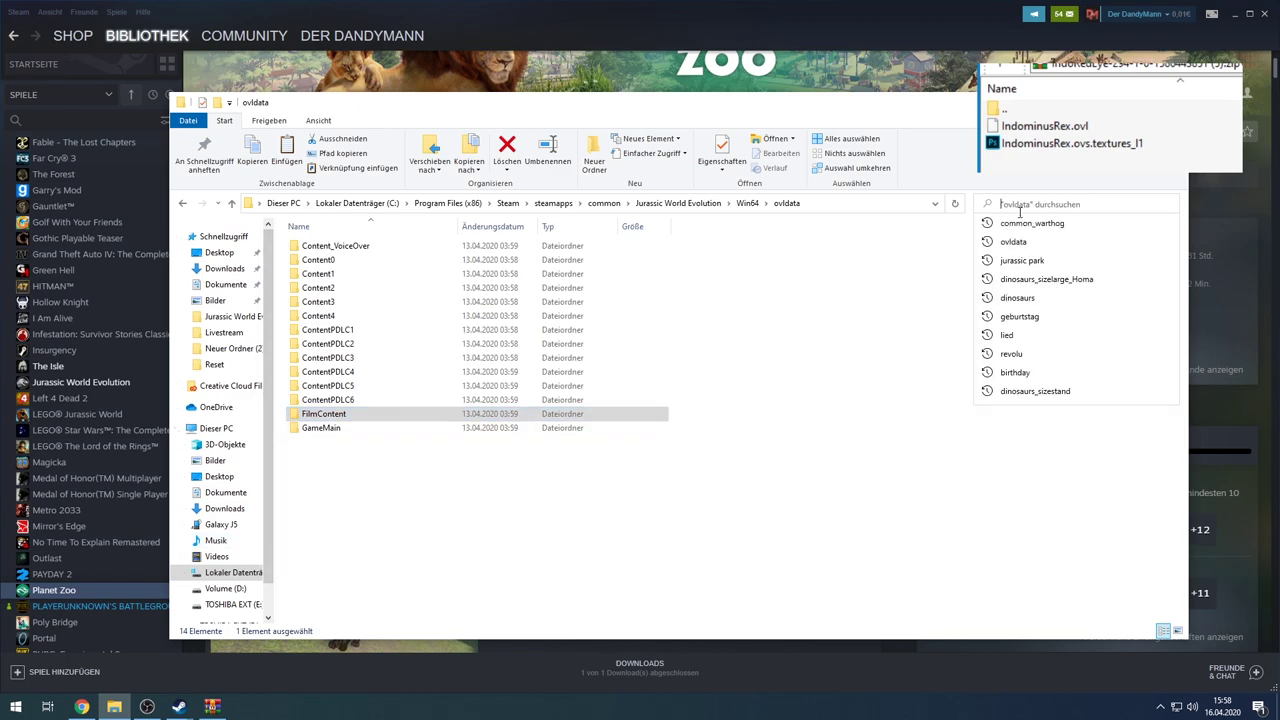
text(indominu)
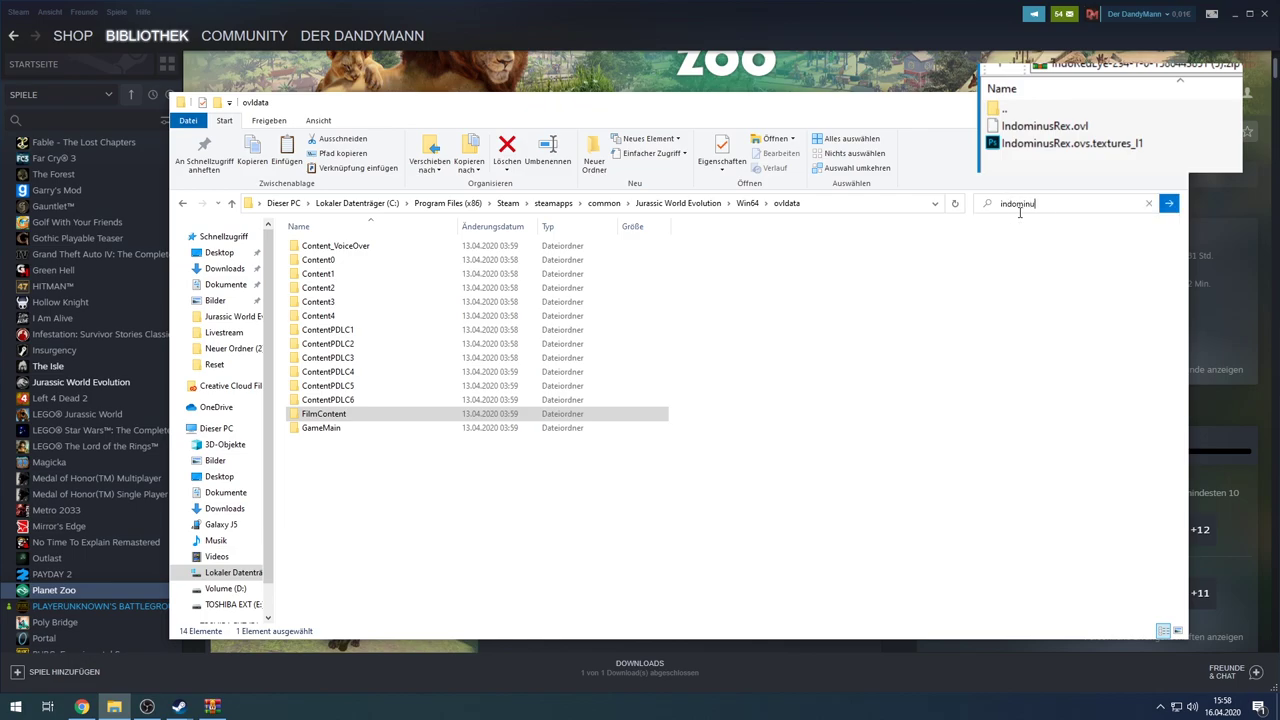
text(sRex)
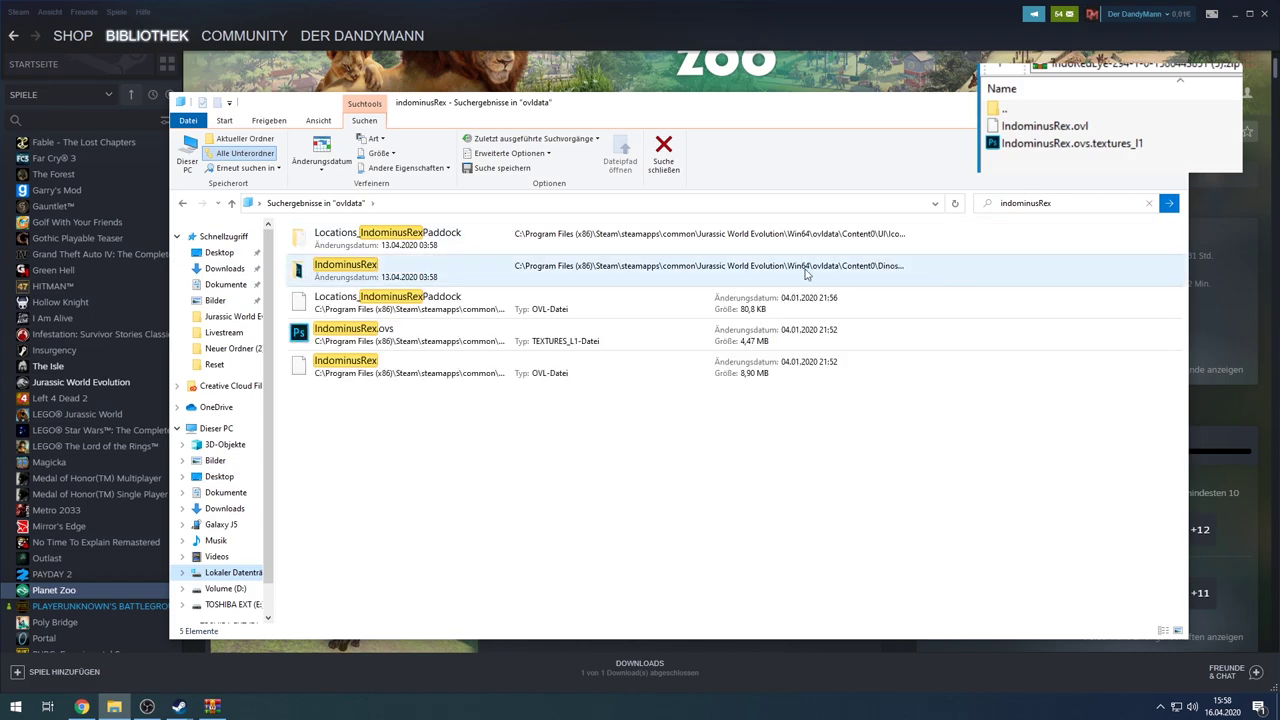
double_click(347, 268)
Copy the two original files in the IndominusRex folder, the OVL file and the TEXTURES_L1 file, as a backup.
drag(328, 306, 398, 247)
click(380, 345)
drag(309, 303, 347, 247)
right_click(340, 247)
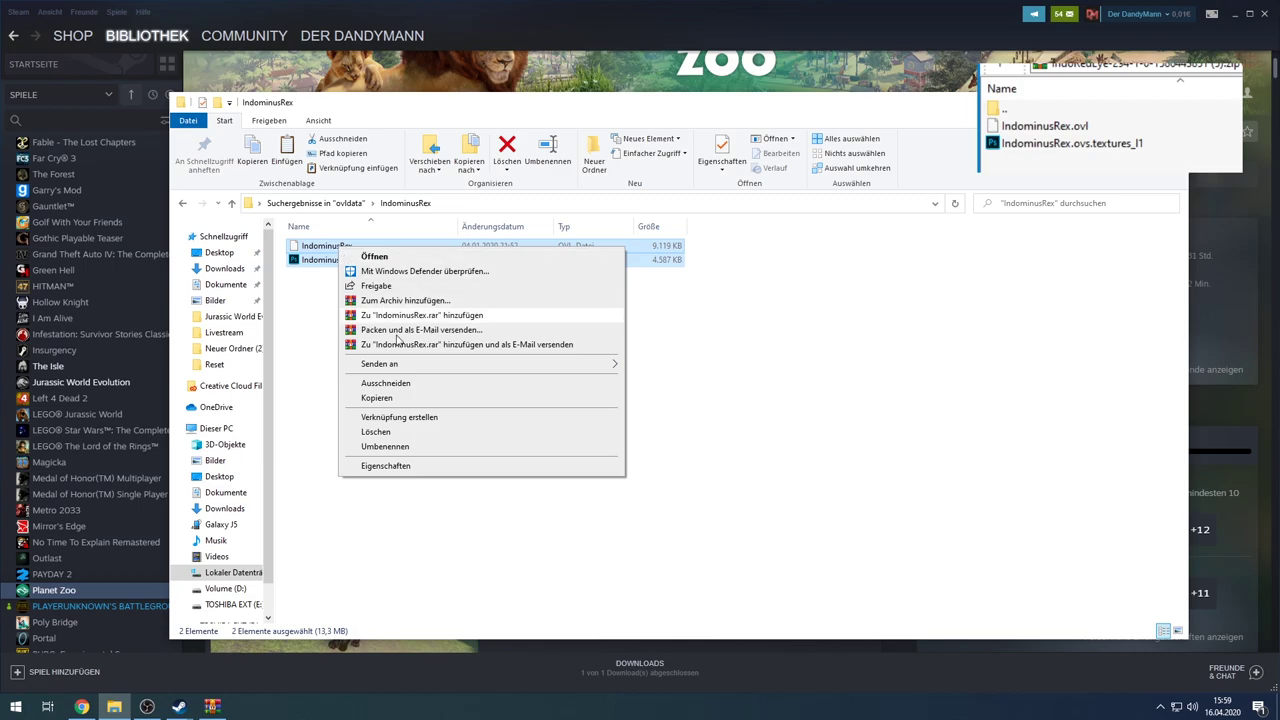
click(377, 397)
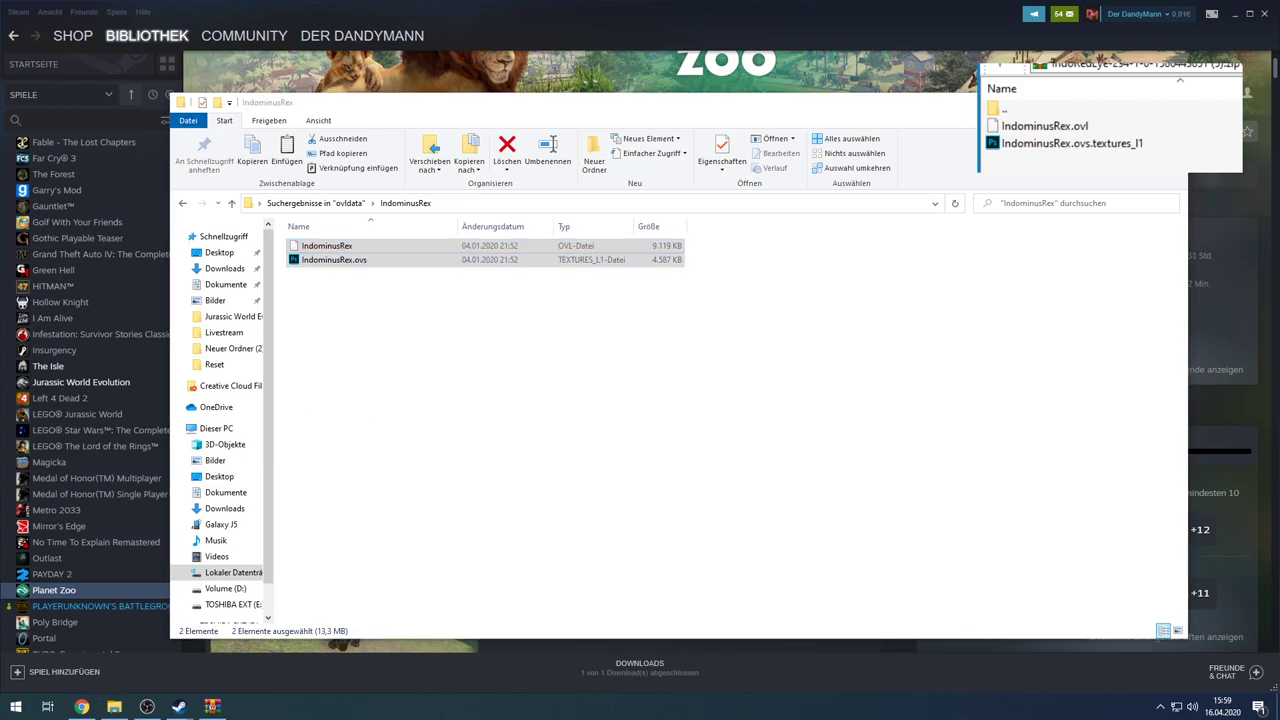
click(345, 405)
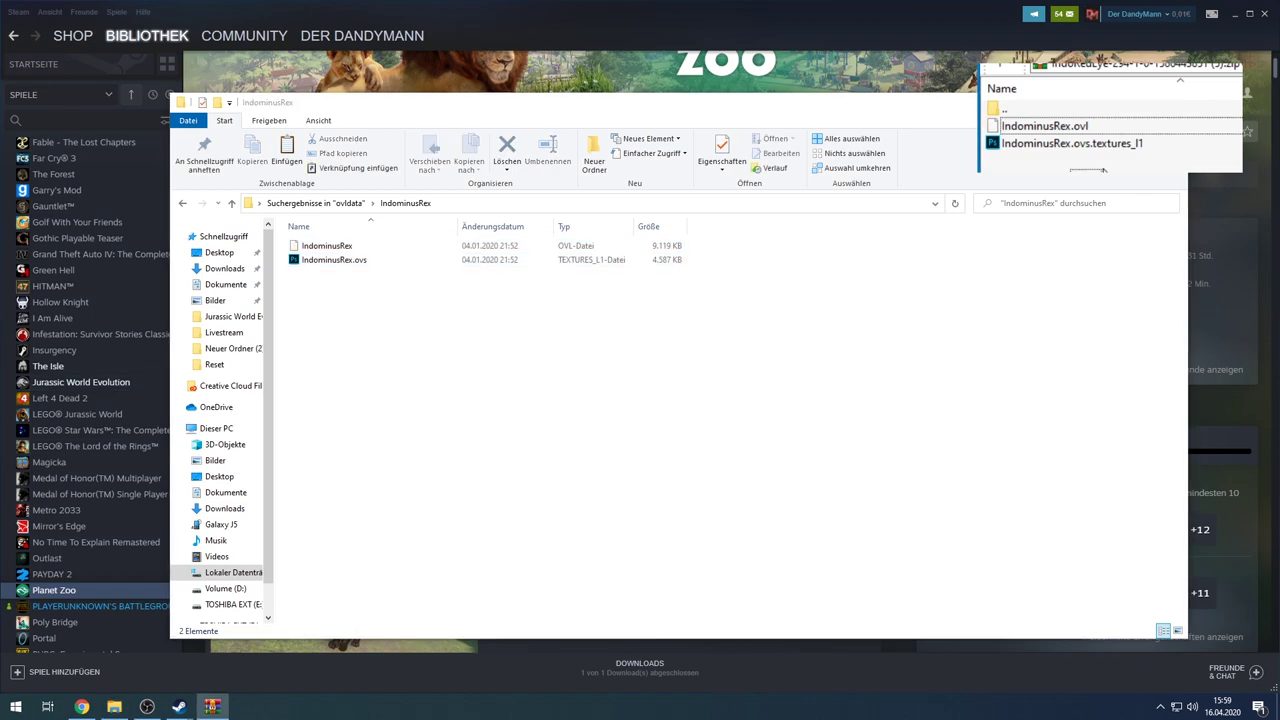
Bring IndominusRex.ovl and IndominusRex.ovs.textures_l1 from the mod archive into the game's IndominusRex folder, replacing the existing files.
click(1108, 145)
shift+click(1103, 127)
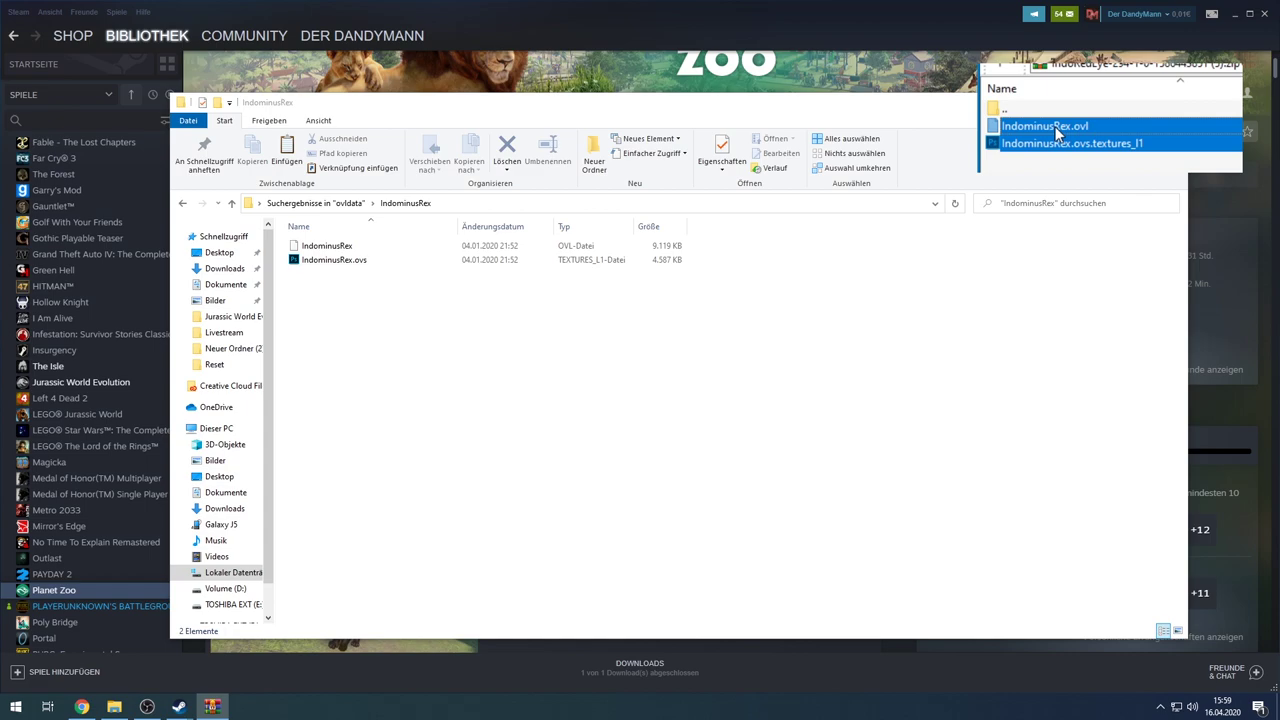
drag(1056, 133, 403, 320)
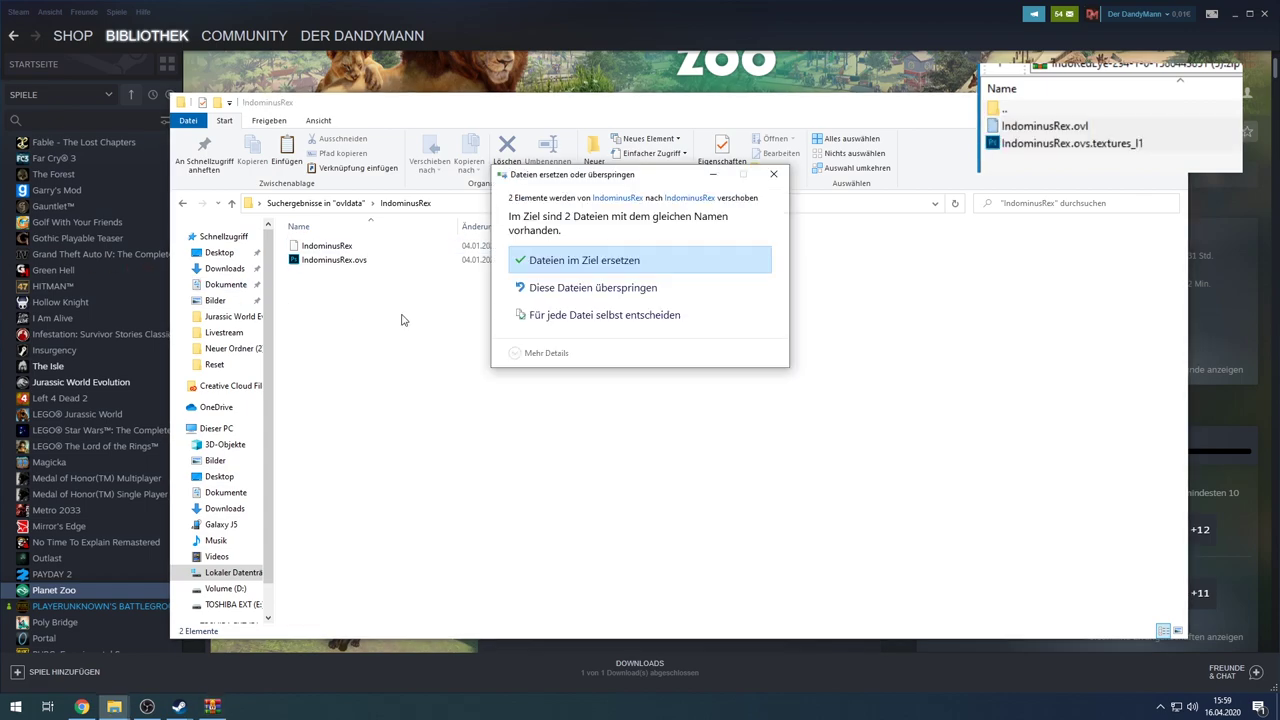
click(594, 263)
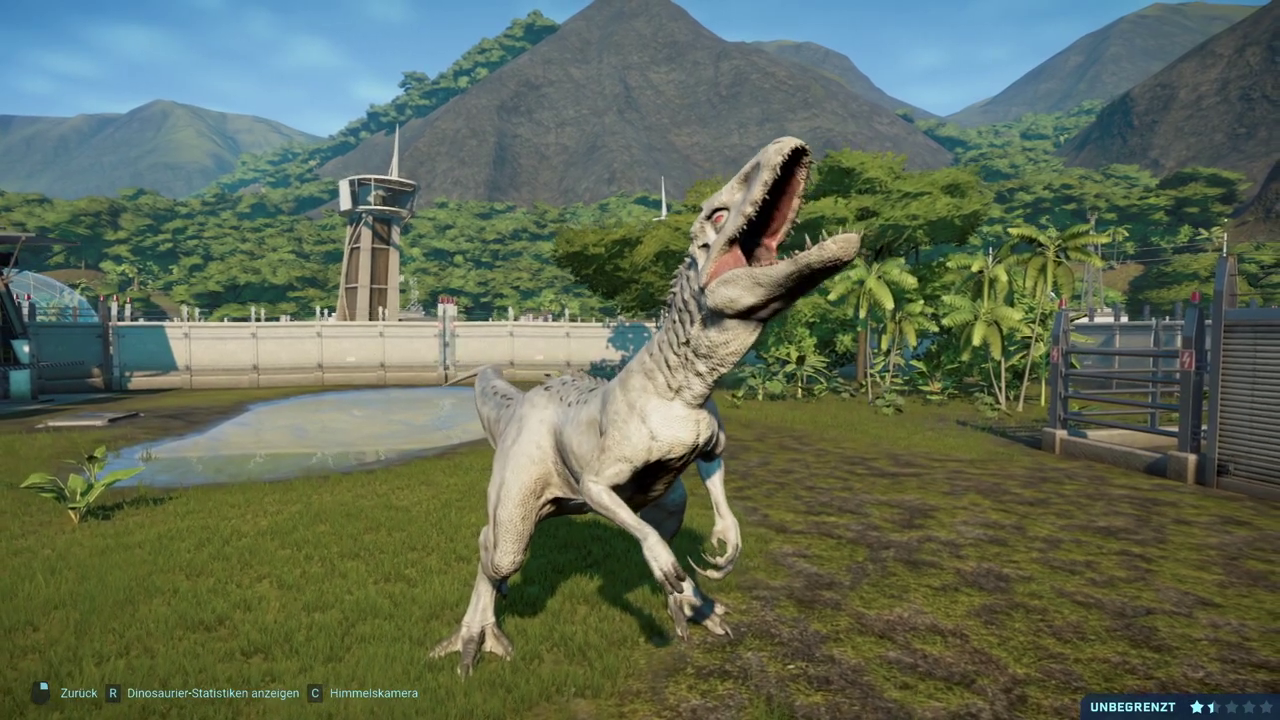
Switch to Jurassic World Evolution and examine the Indominus Rex's eye close up in capture mode, plus the dinosaur in its enclosure.
key(p)
key(w)
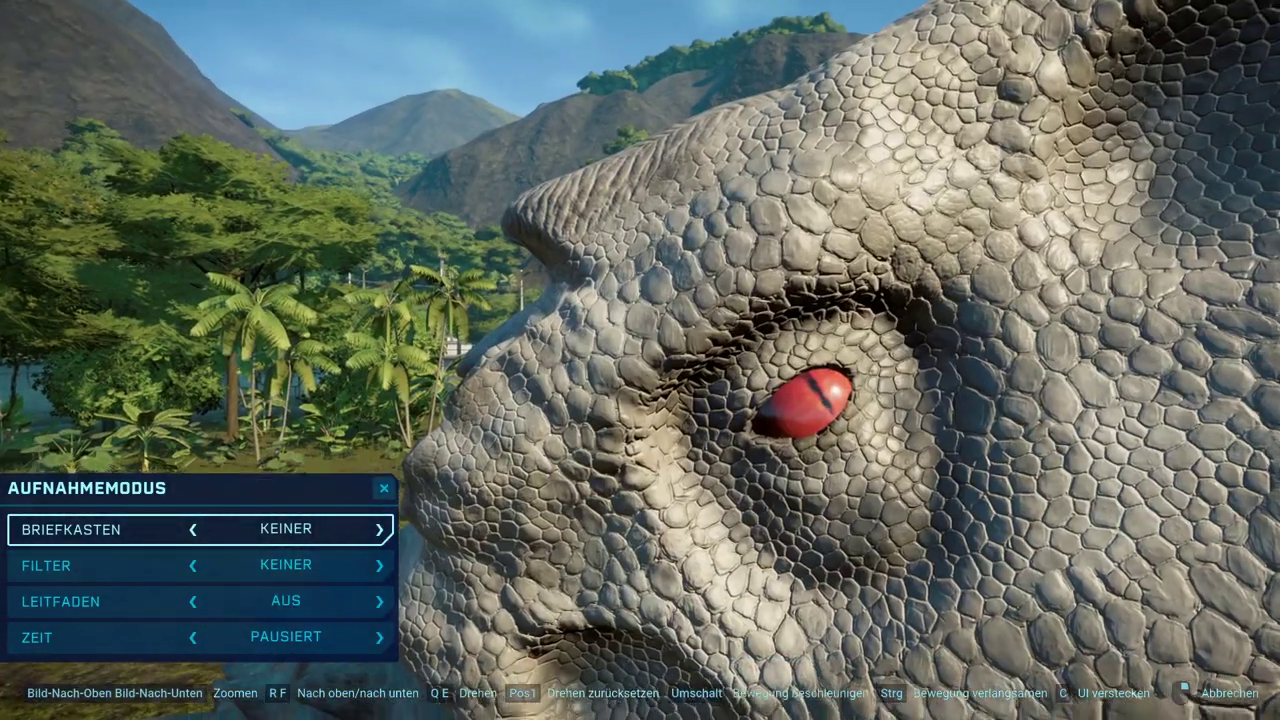
key(c)
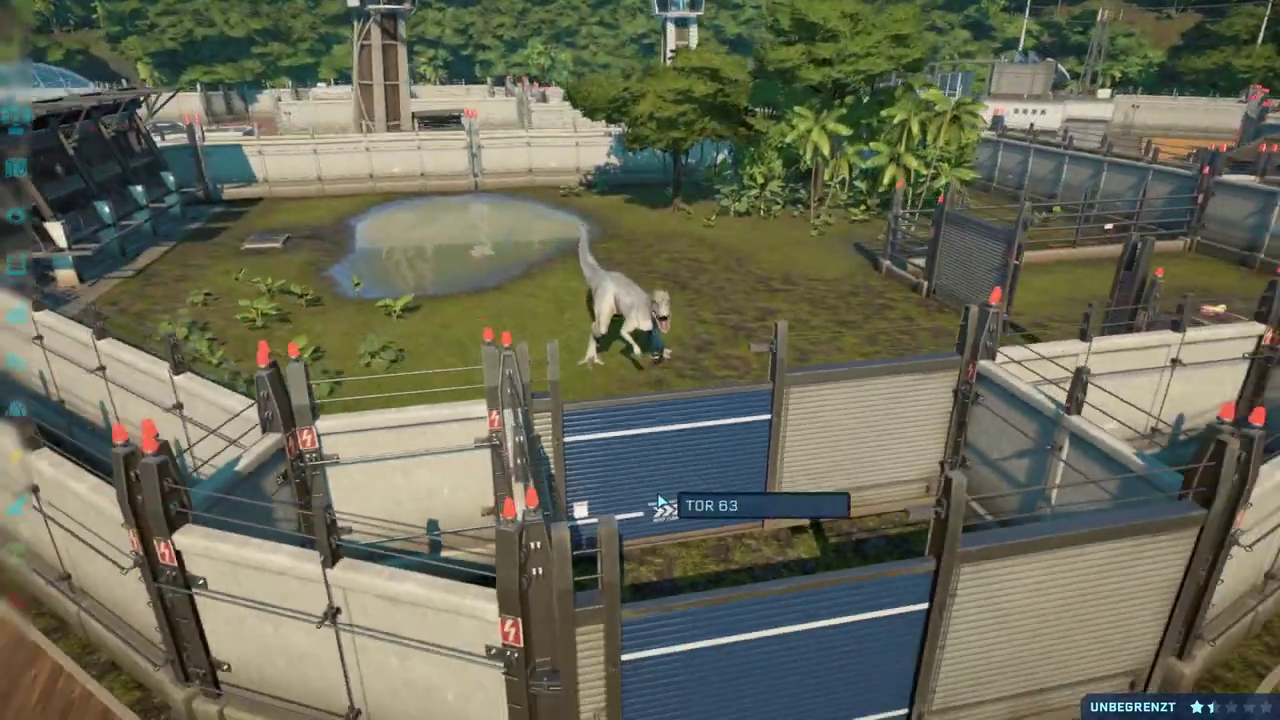
scroll(510, 502, up, 3)
scroll(510, 496, up, 3)
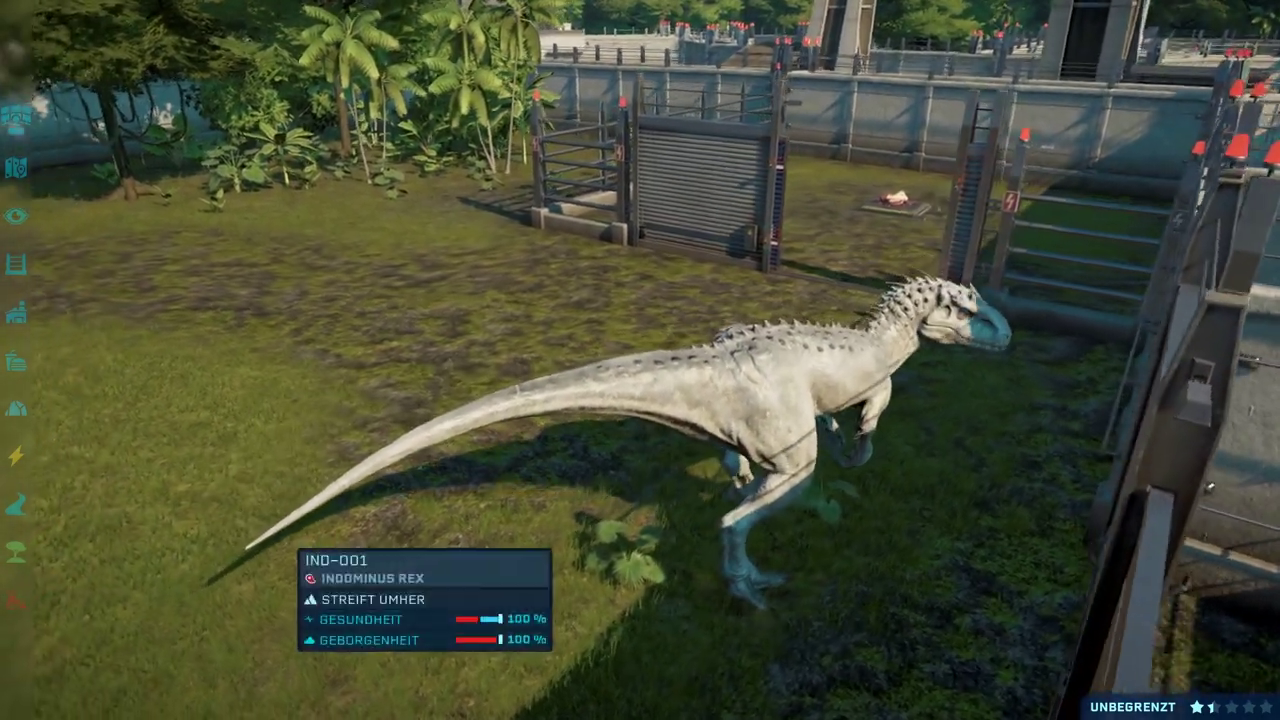
scroll(280, 549, up, 6)
scroll(280, 549, down, 5)
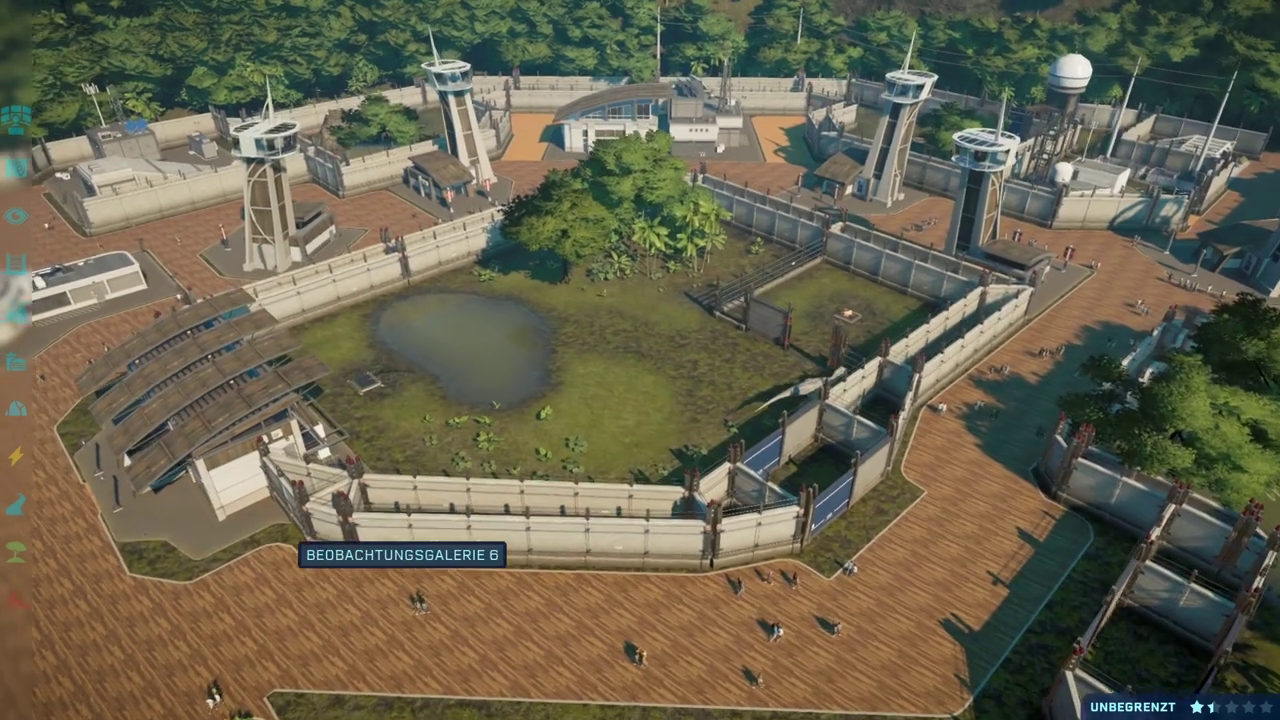